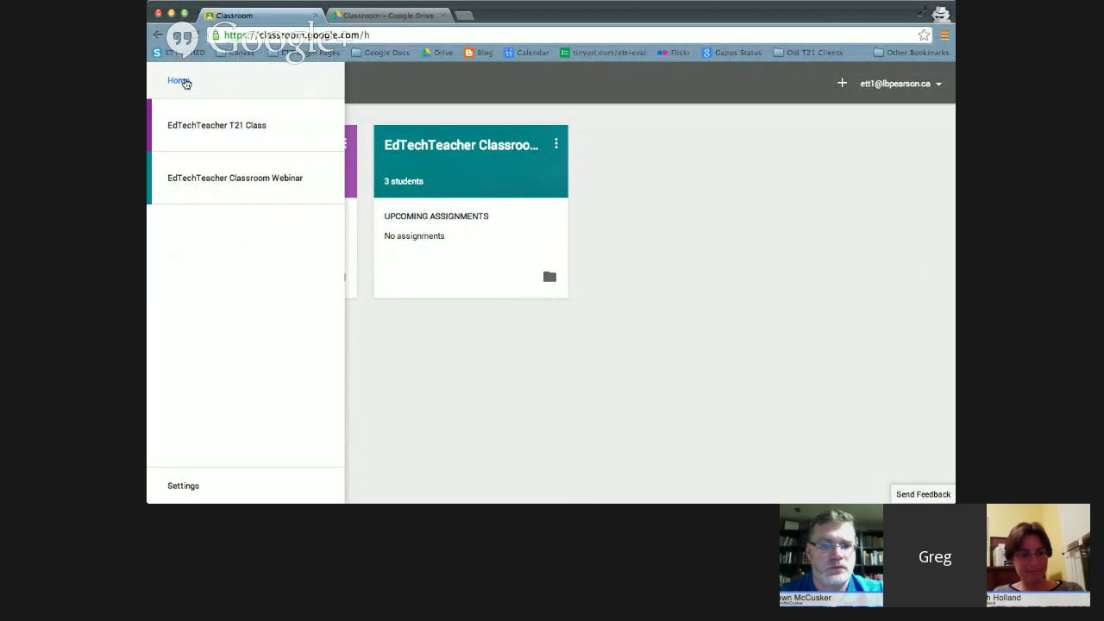
Step: Switch to Google Drive and look over the two class folders inside the Classroom folder
left_click(661, 217)
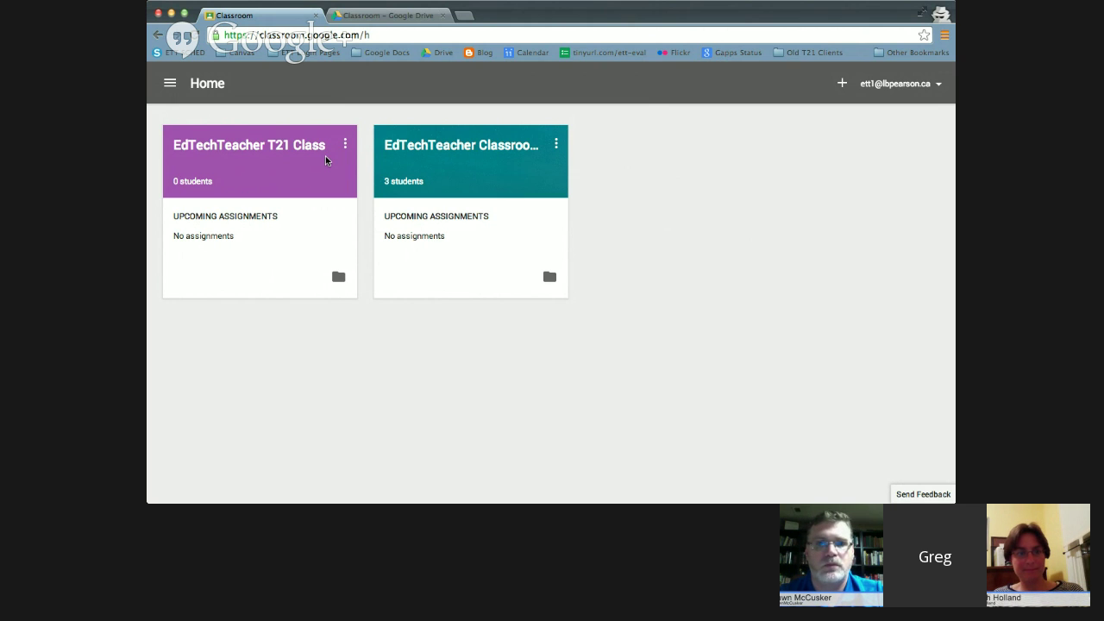
left_click(369, 16)
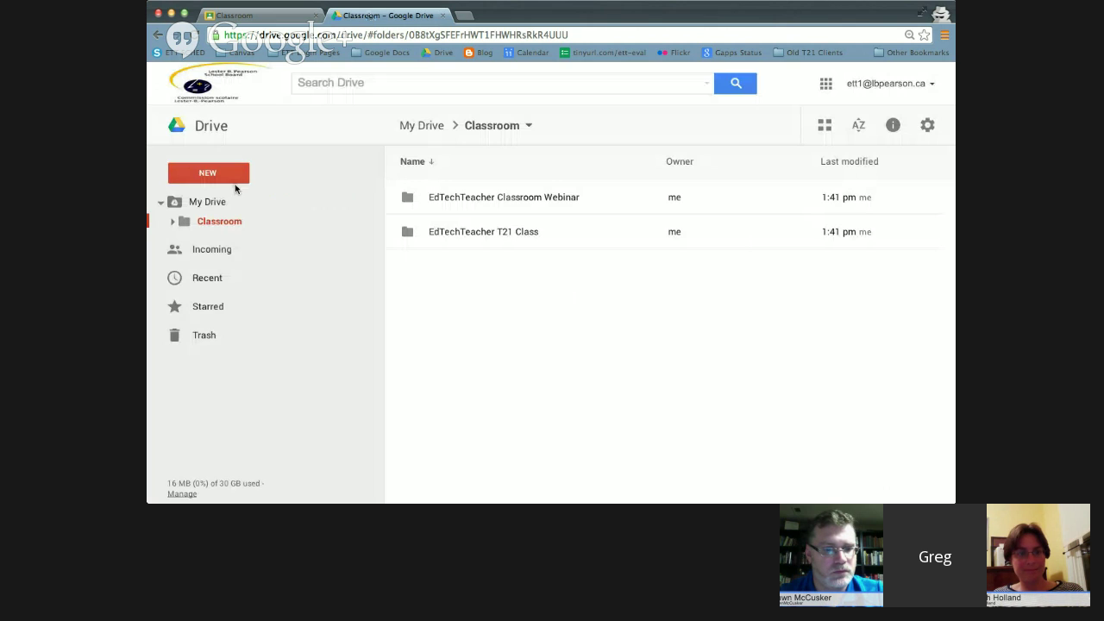
left_click(208, 228)
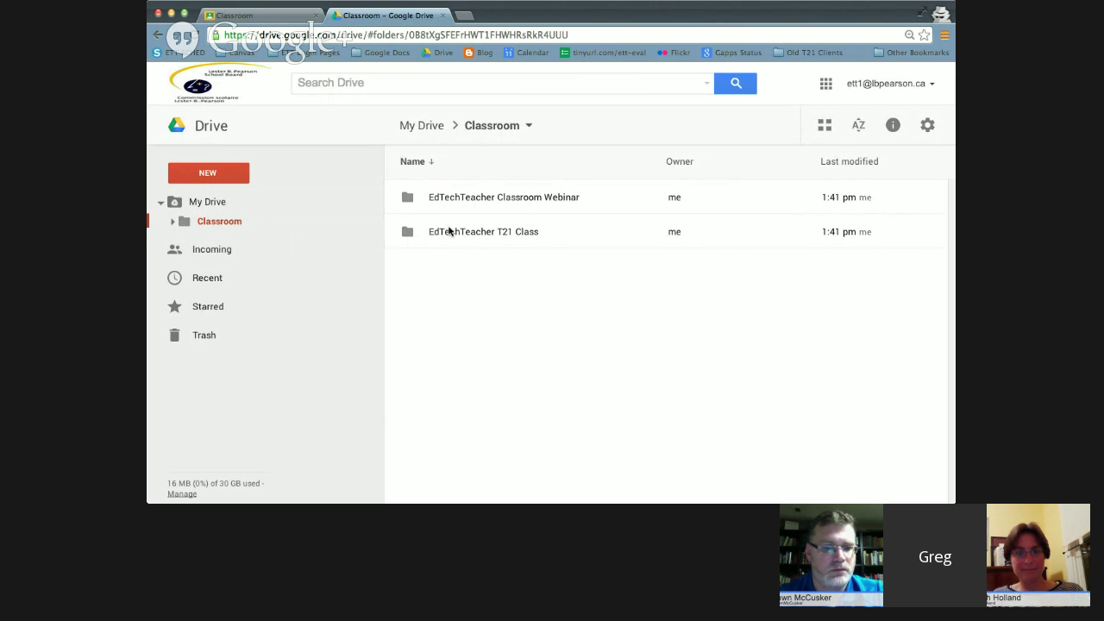
left_click(464, 199)
left_click(467, 231)
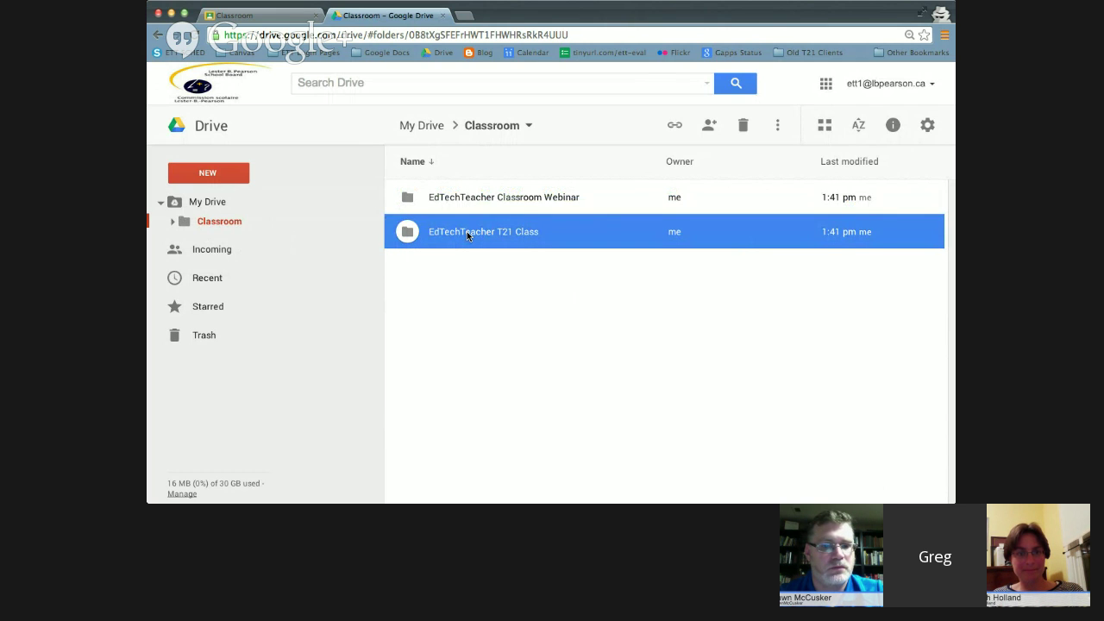
Step: In Google Classroom's EdTechTeacher Classroom Webinar class, draft the announcement "Welcome to Google Classroom. Please review this website before class."
key("ctrl+shift+Tab")
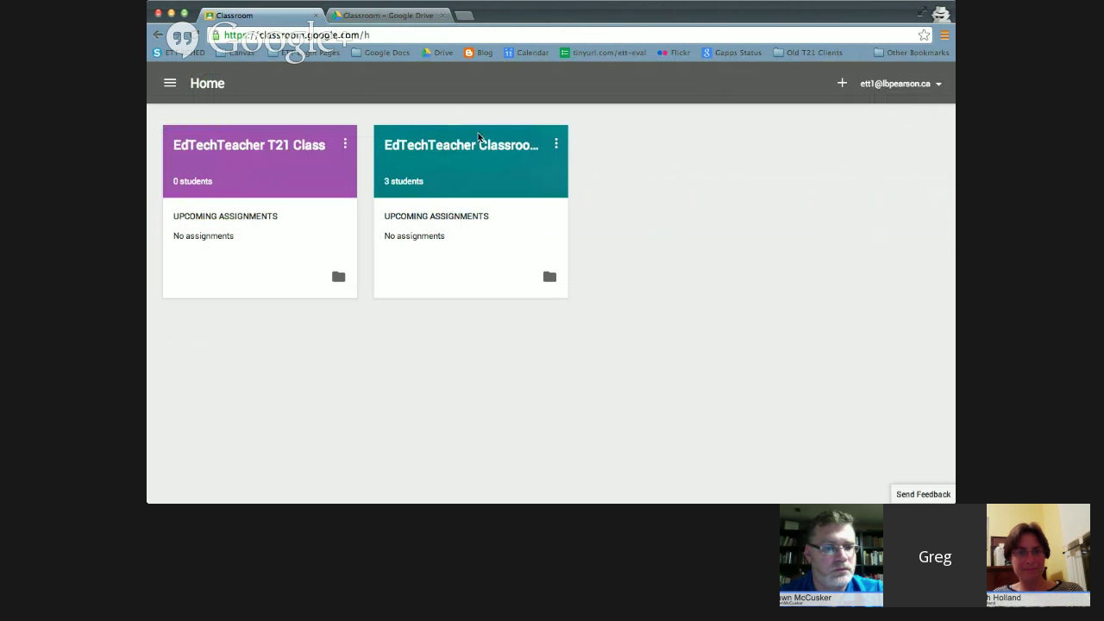
left_click(478, 136)
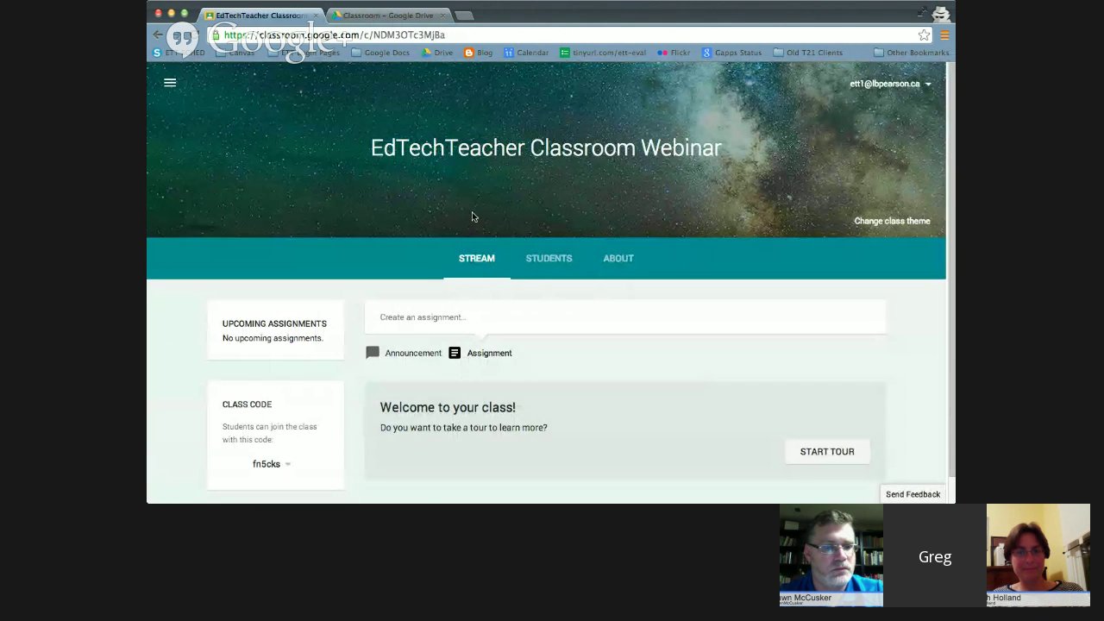
scroll(407, 329, "down", 1)
left_click(407, 328)
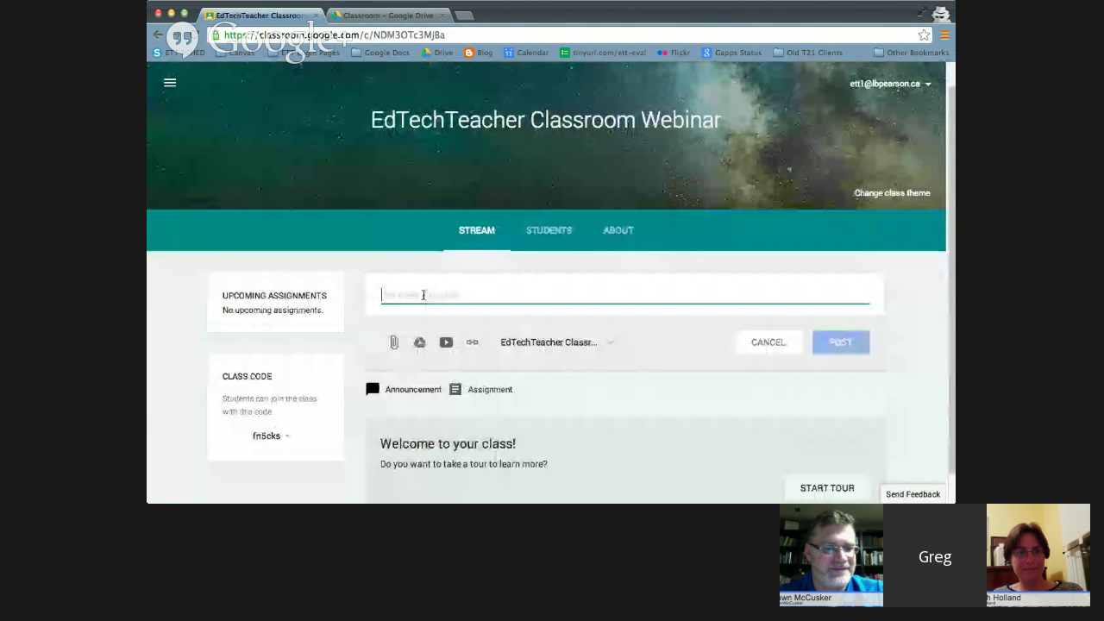
type("Welcome to Goog")
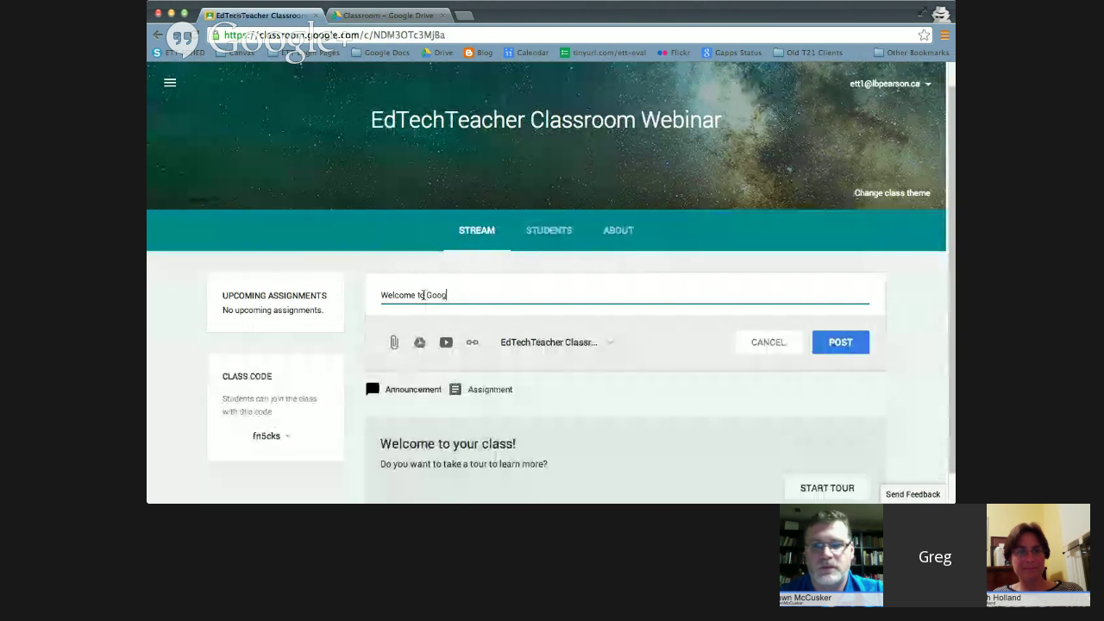
type("le Classroom.")
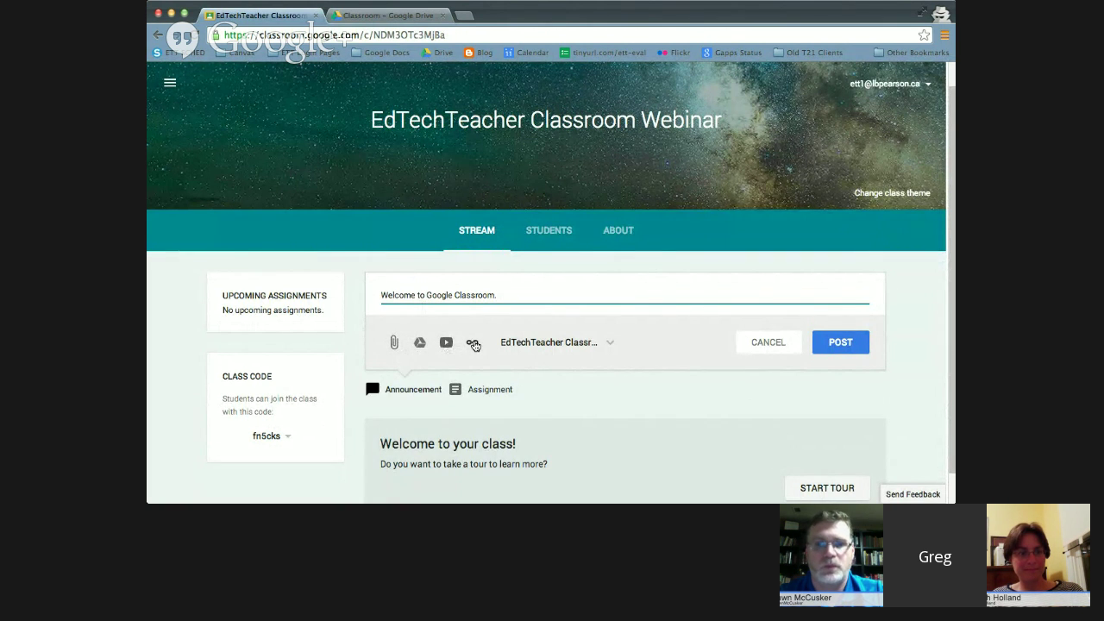
type("Please ")
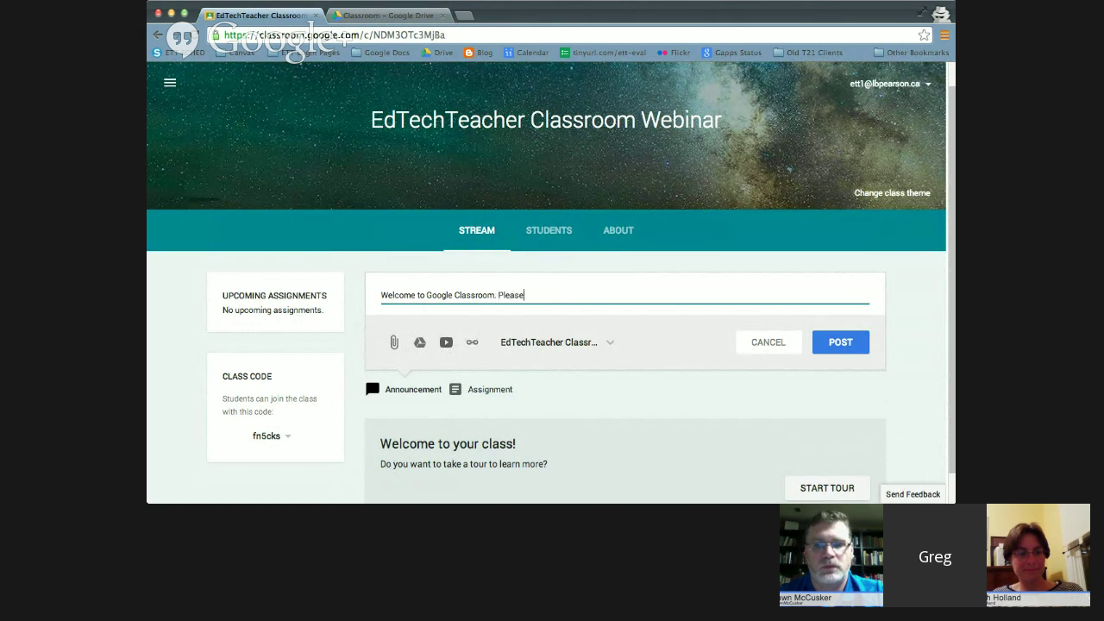
type("review ")
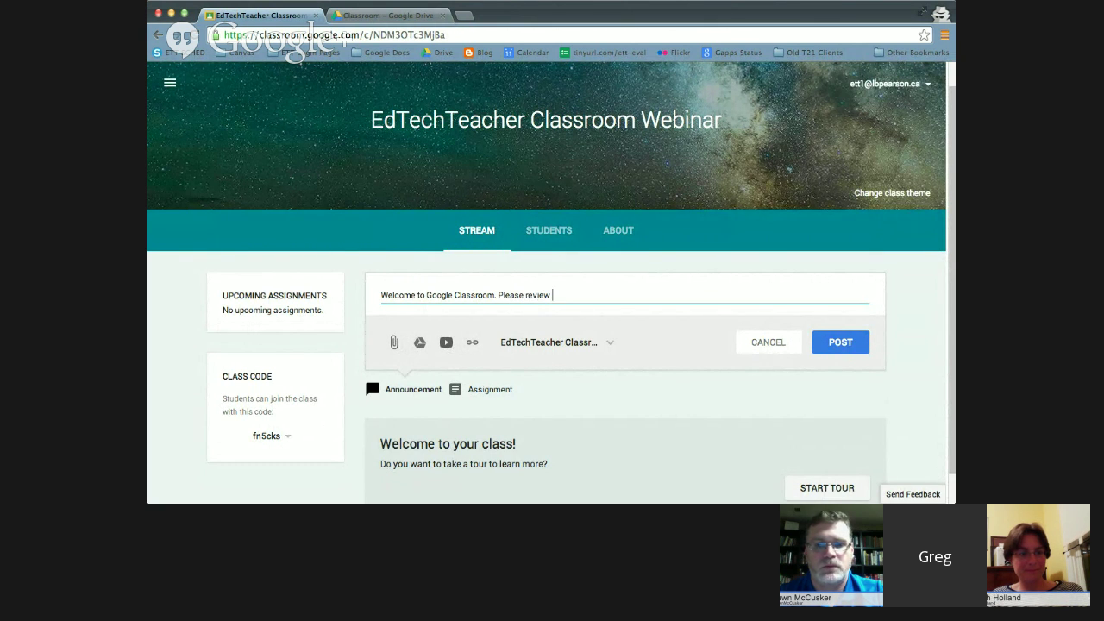
type("this webs")
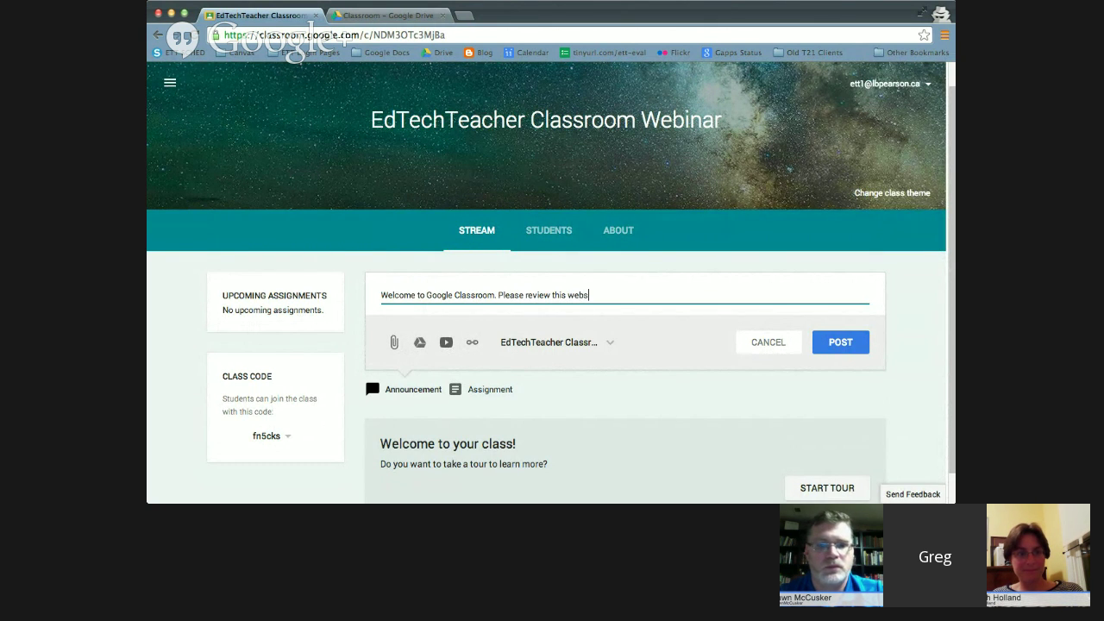
type("ite before class.")
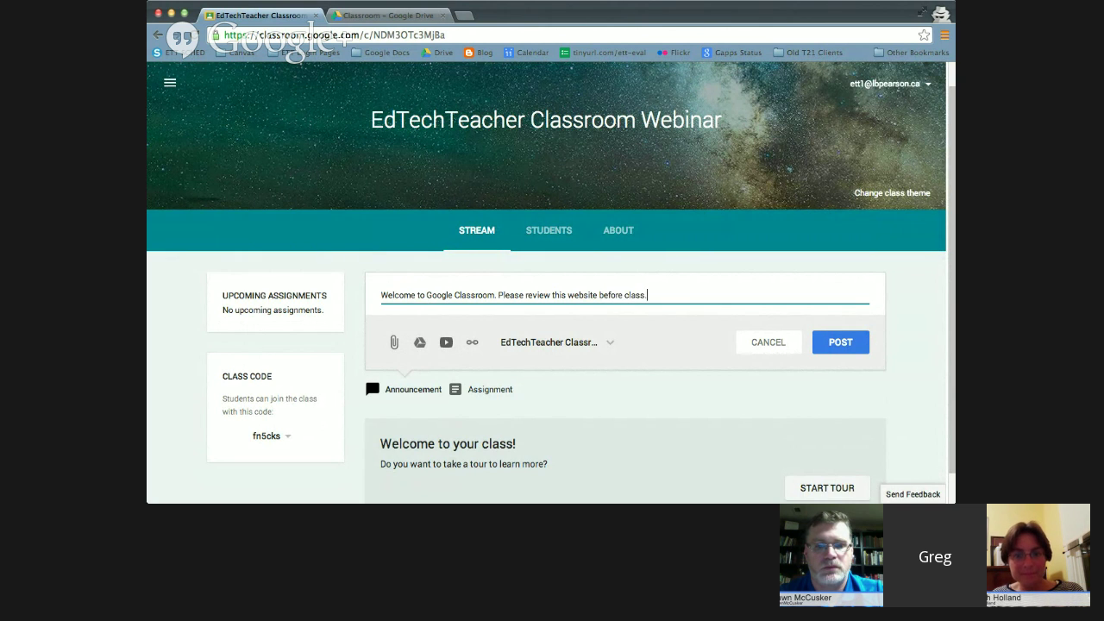
Step: Open the website edtechteacher.org in a new browser tab
left_click(459, 15)
type("edudemic.com")
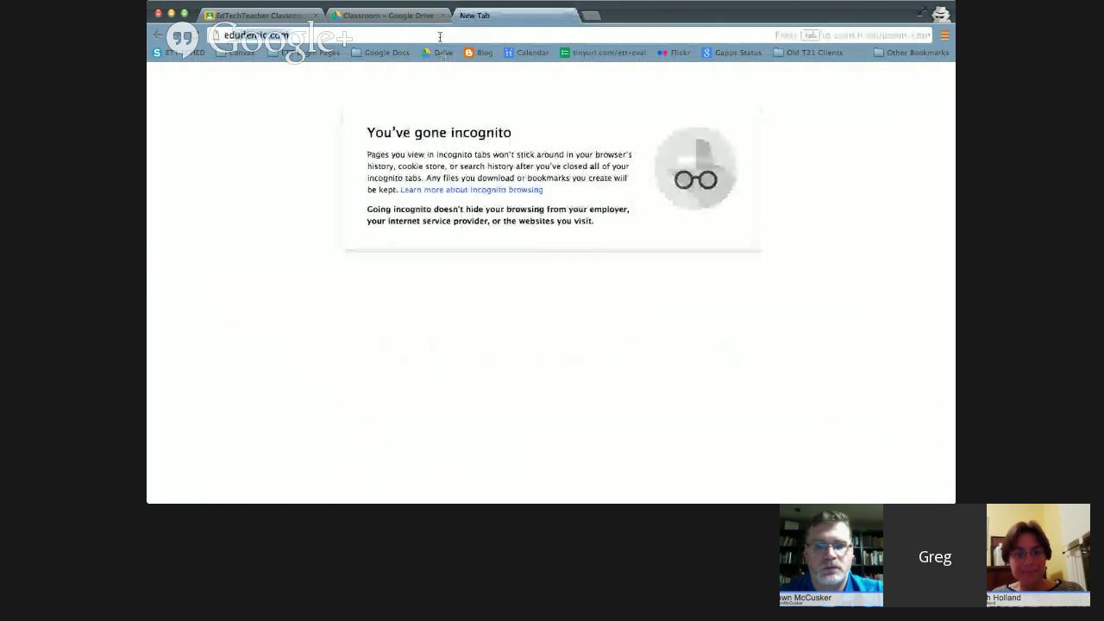
key("super+a")
type("edtechtea")
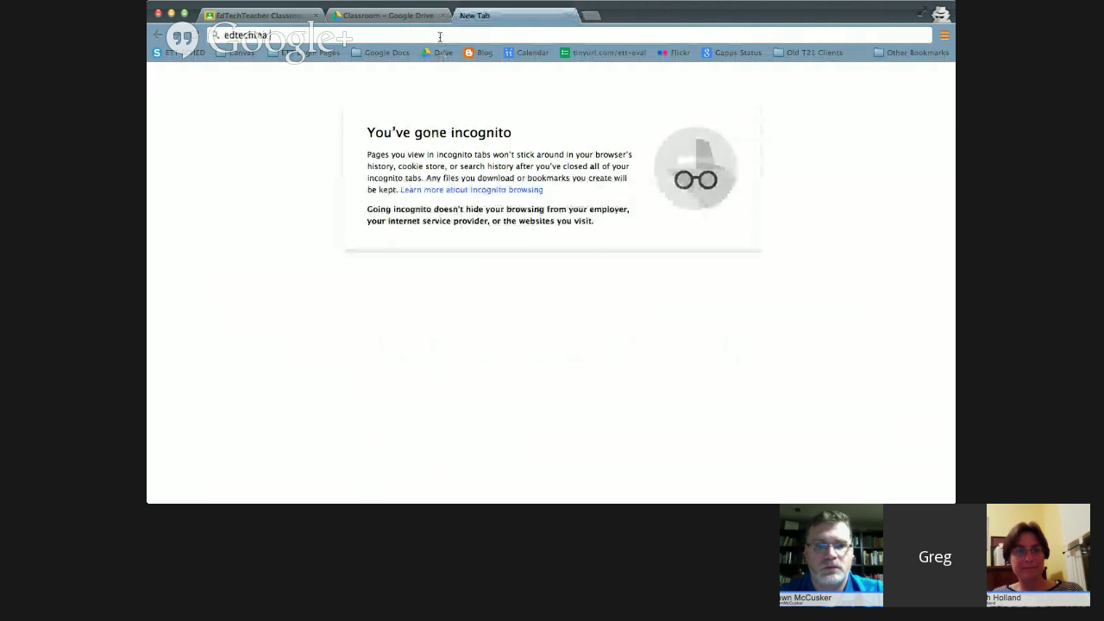
type("cher.org")
key("Return")
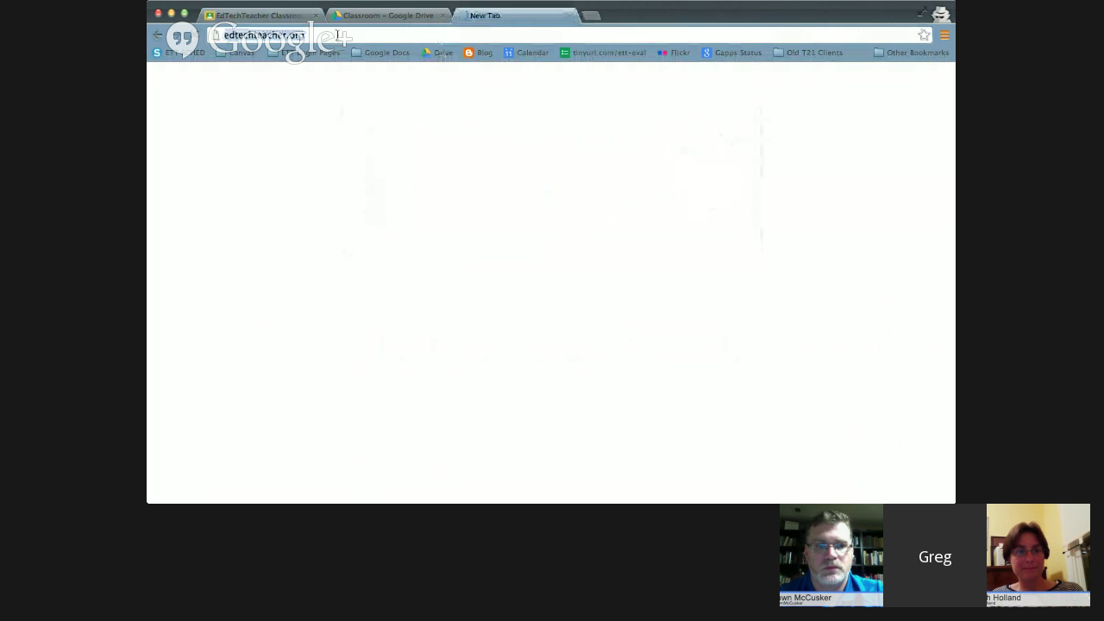
left_click(362, 17)
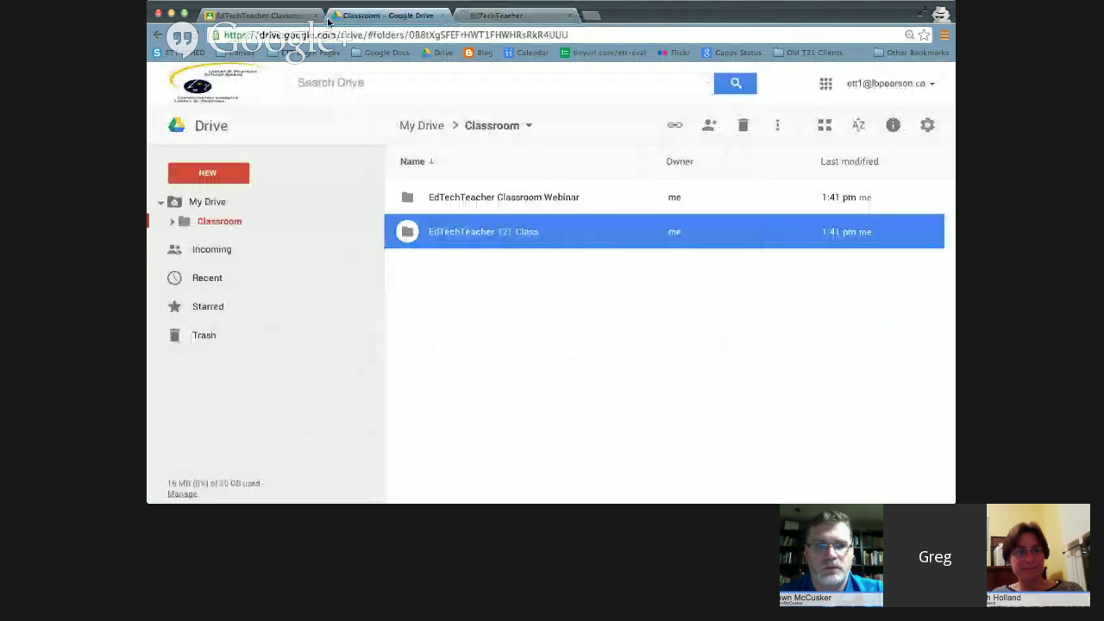
left_click(296, 17)
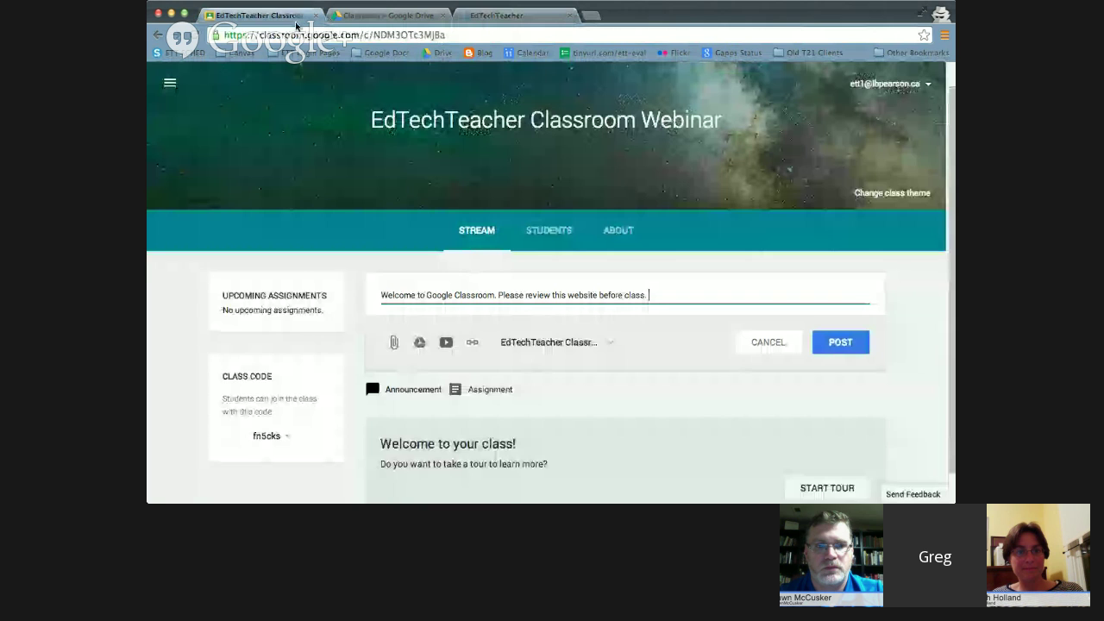
left_click(472, 342)
type("http://edtechteacher.org/")
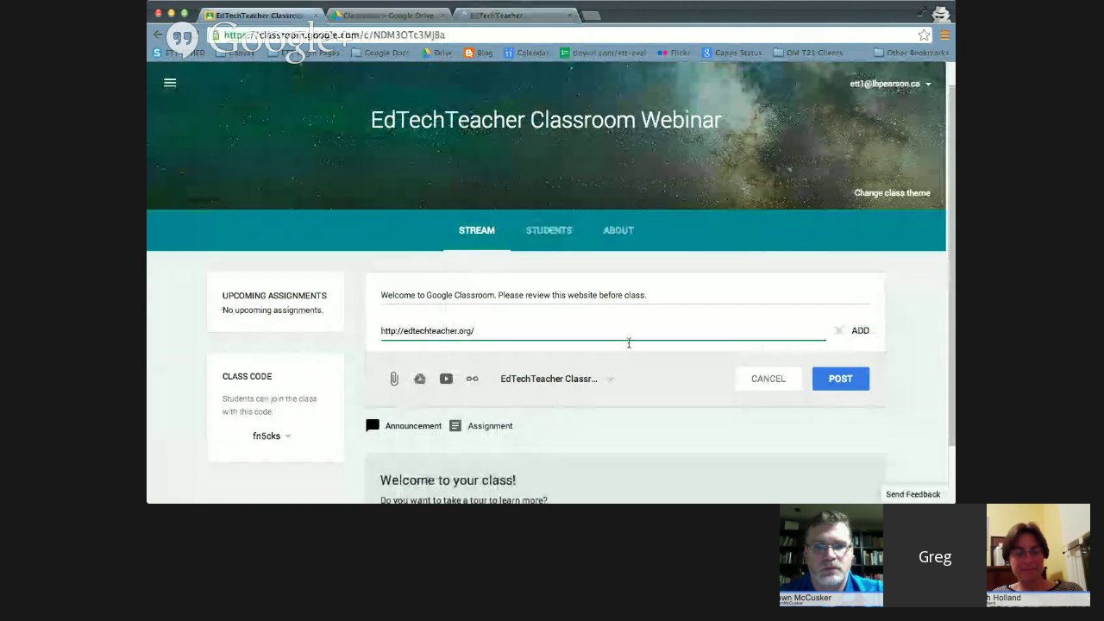
left_click(865, 334)
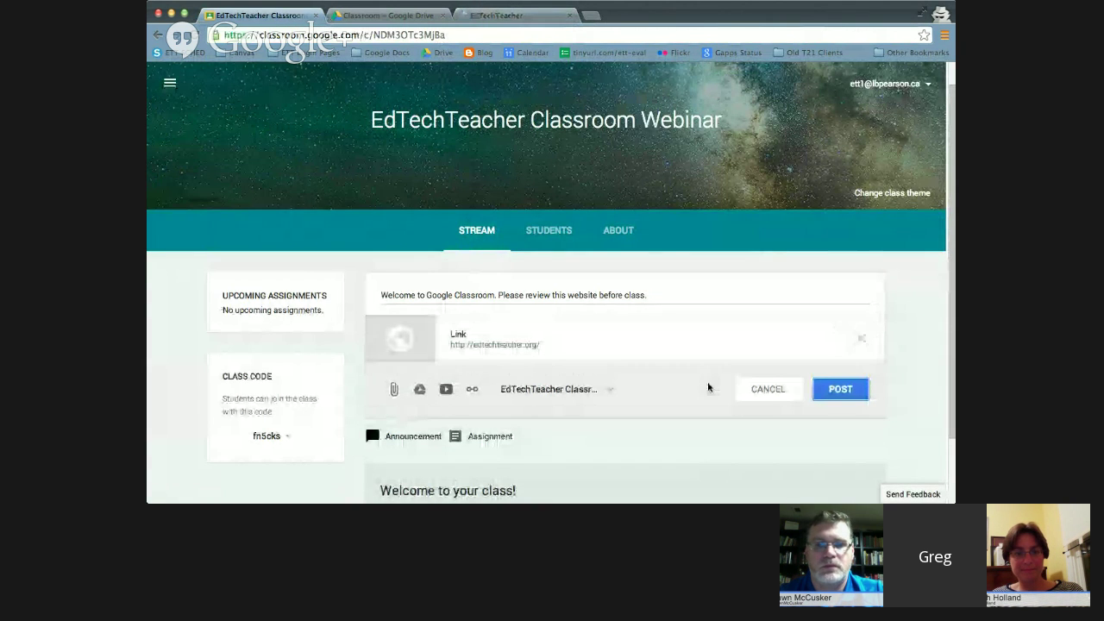
Step: Check which classes the announcement goes to and post it to the EdTechTeacher Classroom Webinar class only
left_click(556, 395)
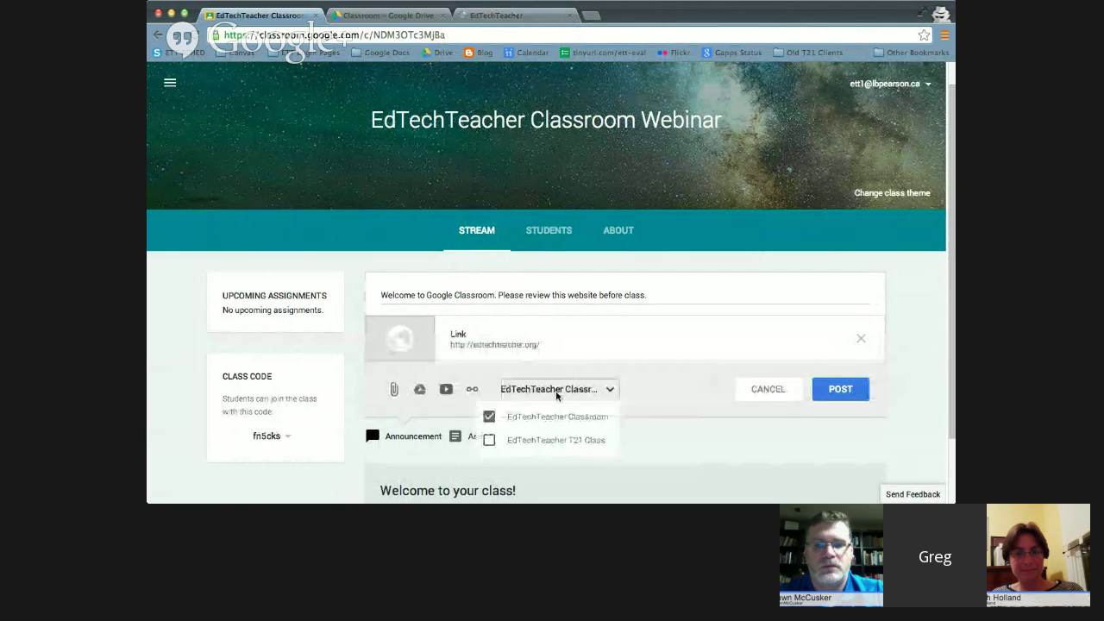
left_click(490, 441)
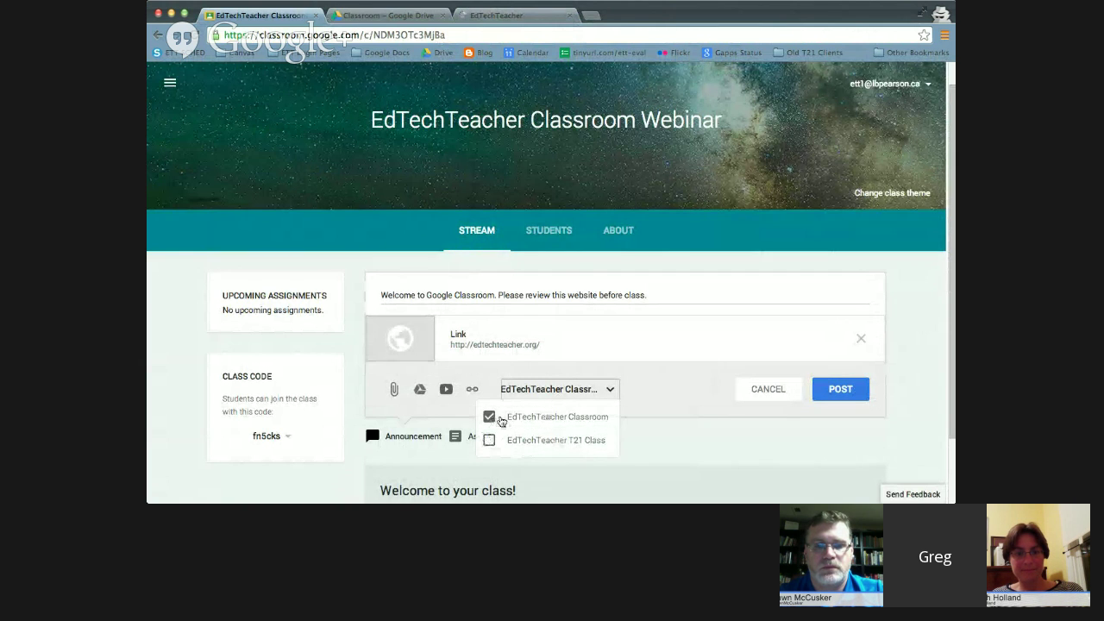
left_click(670, 372)
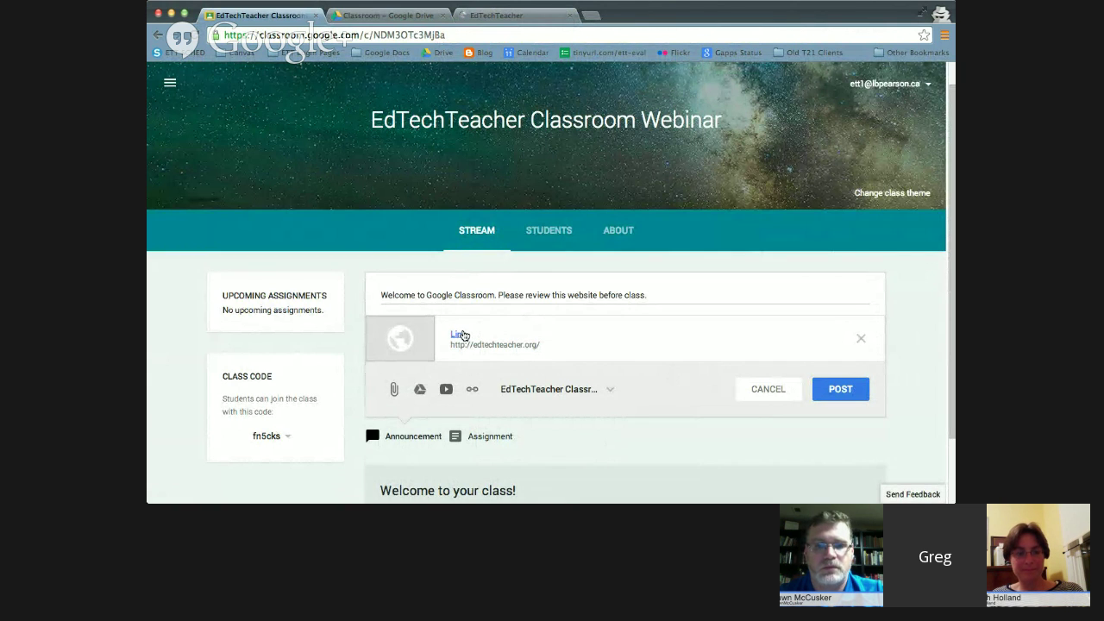
left_click(840, 389)
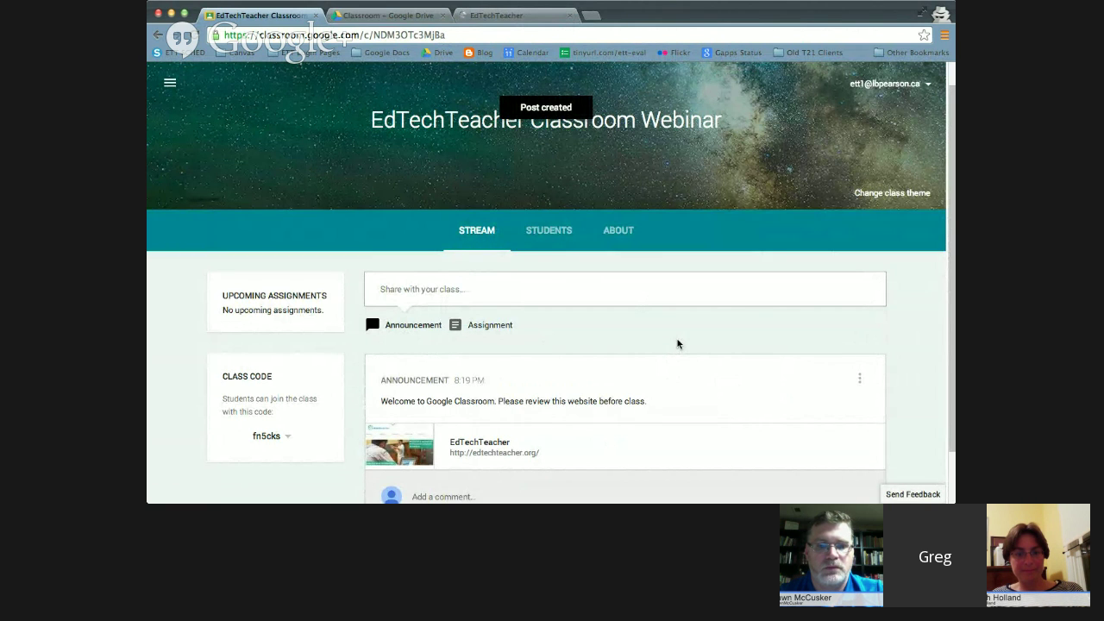
Step: Read through the student comments under the posted announcement in the class stream
scroll(678, 343, "down", 2)
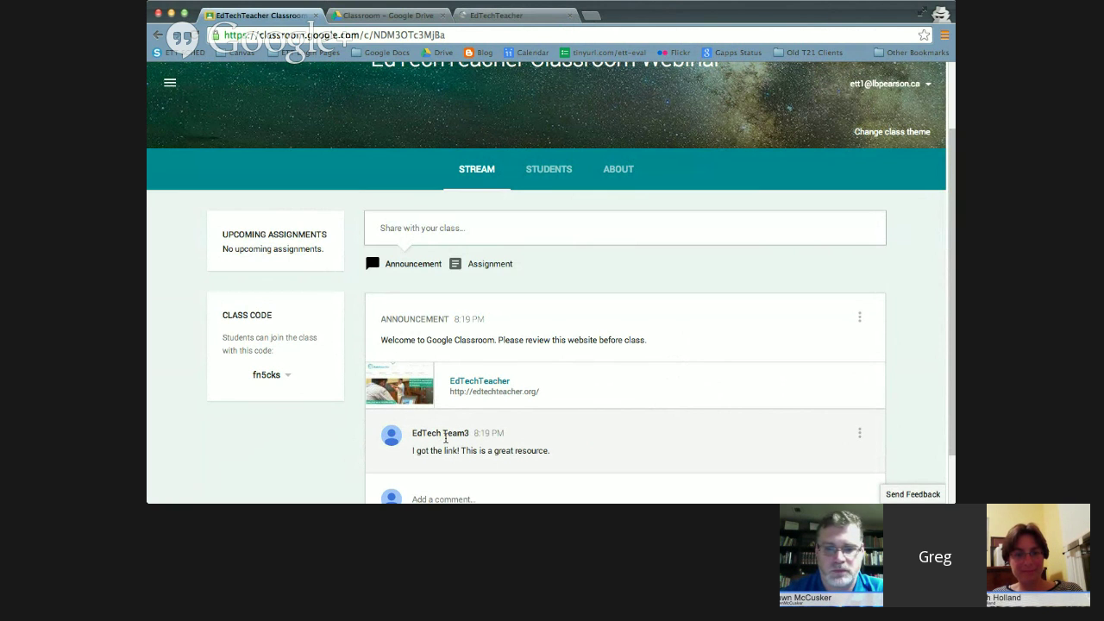
scroll(439, 414, "down", 2)
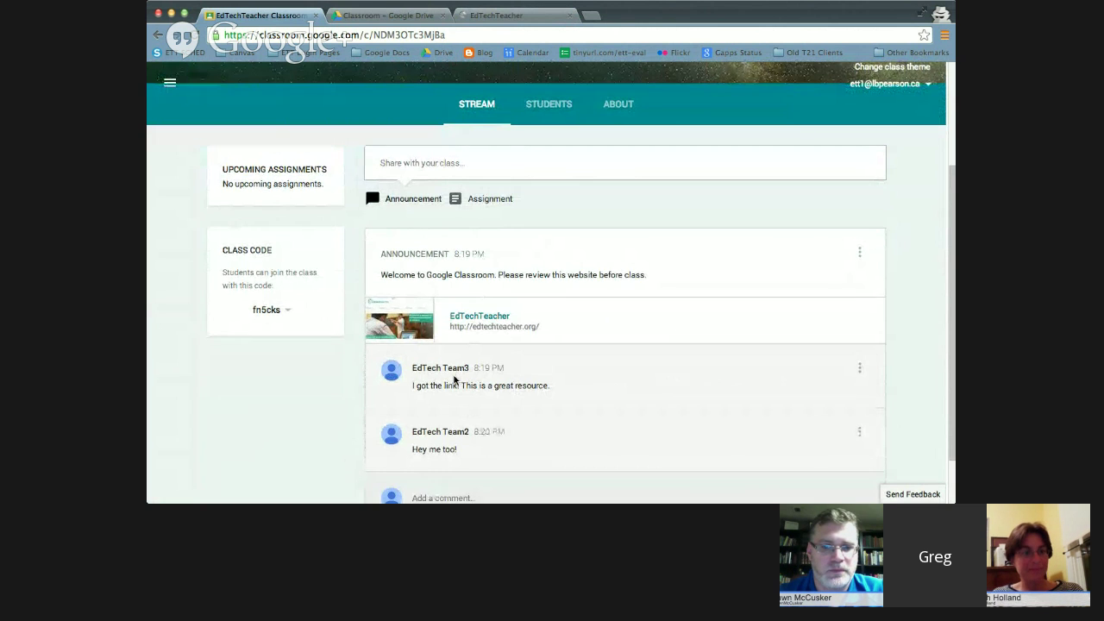
scroll(455, 379, "down", 2)
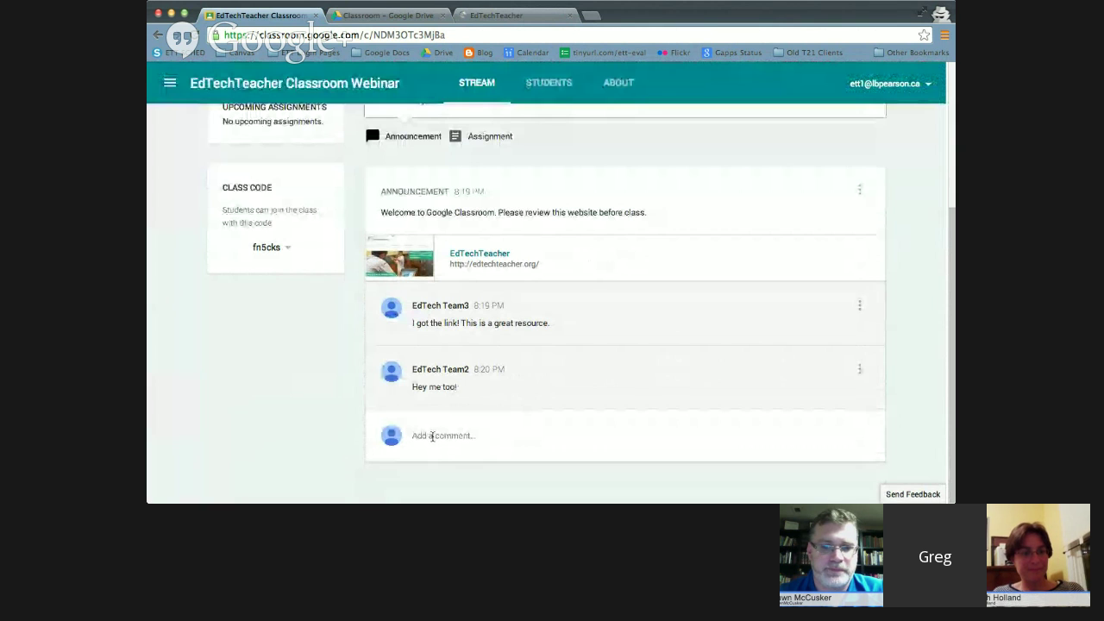
scroll(432, 437, "up", 2)
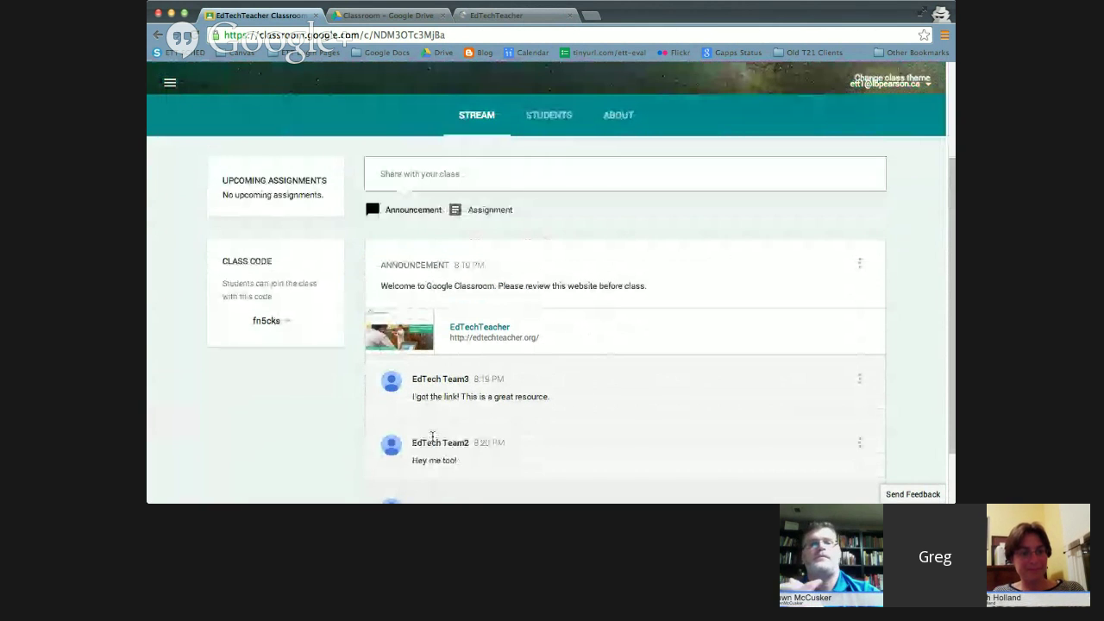
scroll(432, 435, "up", 2)
scroll(433, 435, "up", 1)
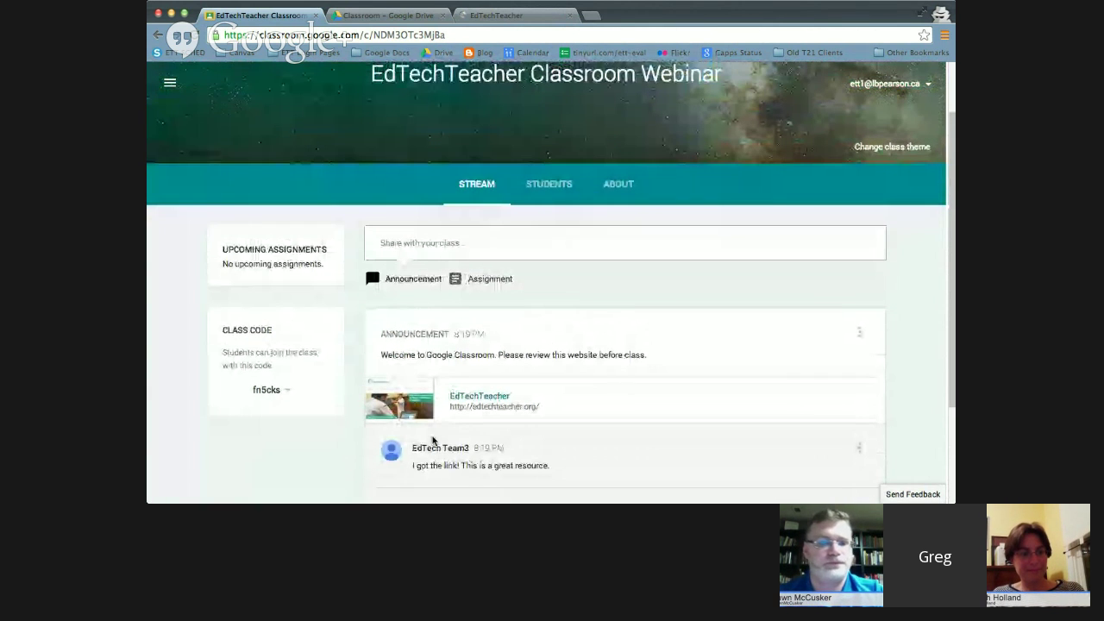
scroll(435, 441, "up", 1)
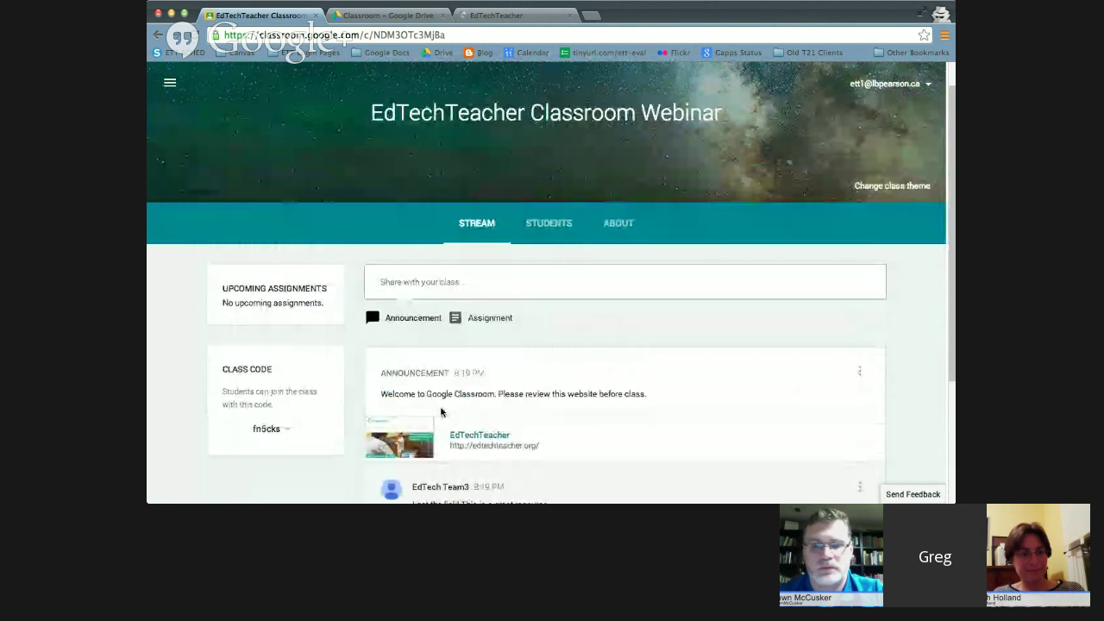
Step: Start a new assignment in the EdTechTeacher Classroom Webinar class and title it 001 - US History 1
left_click(483, 318)
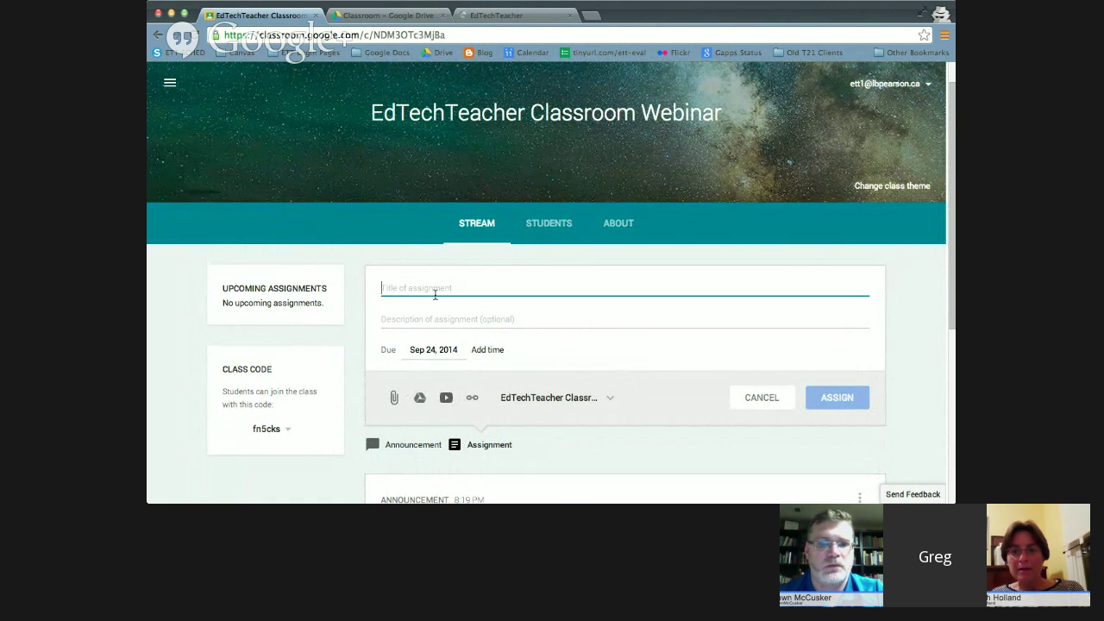
type("001 -")
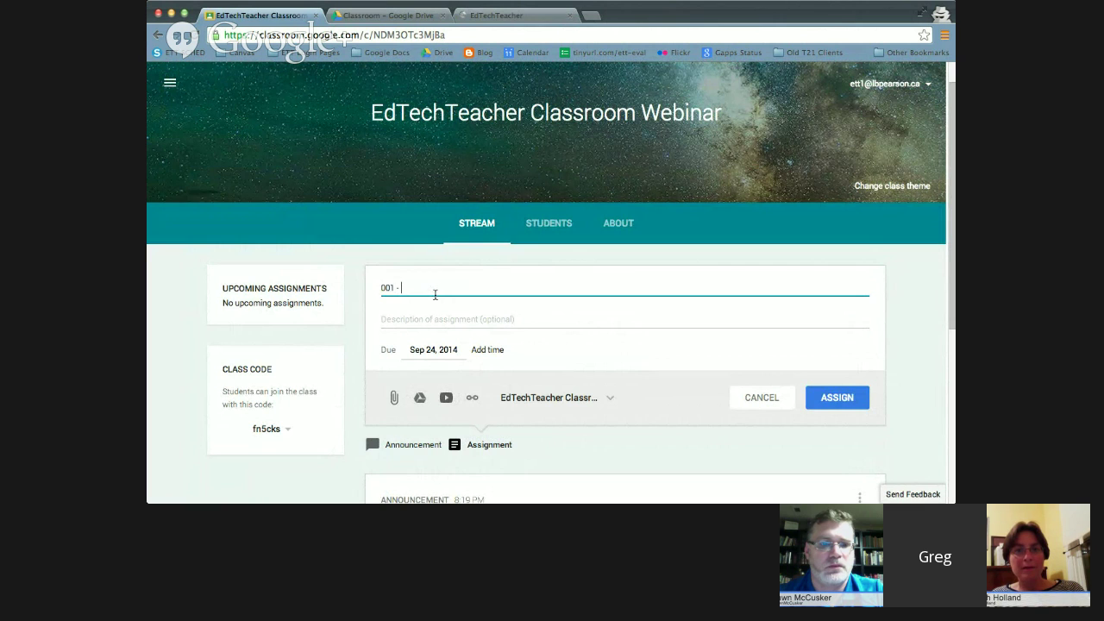
type(" Google C")
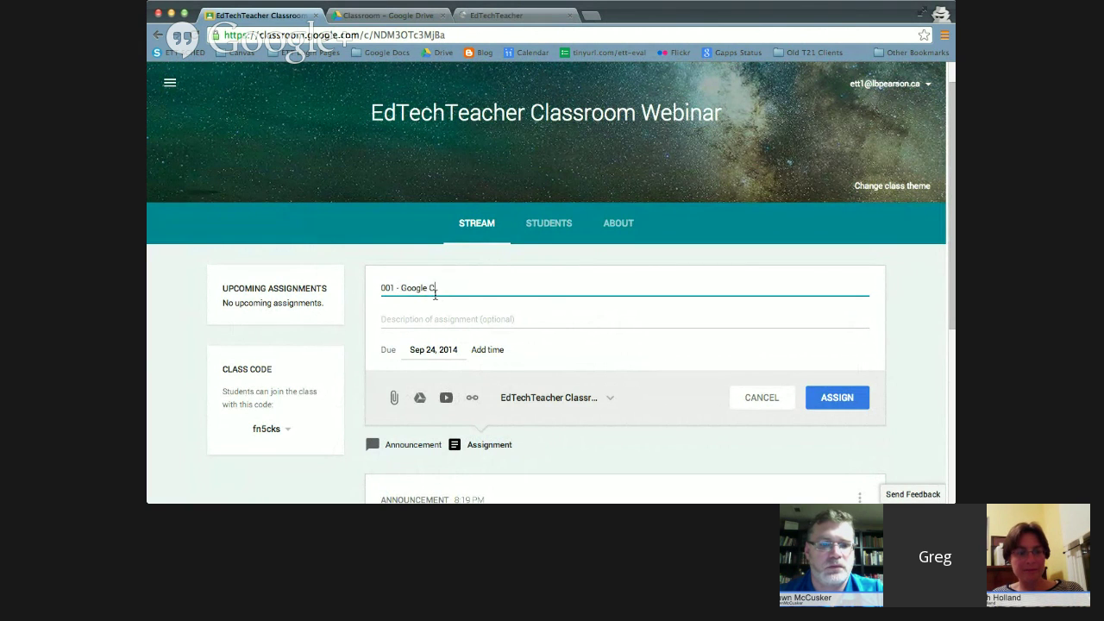
type("lassroom")
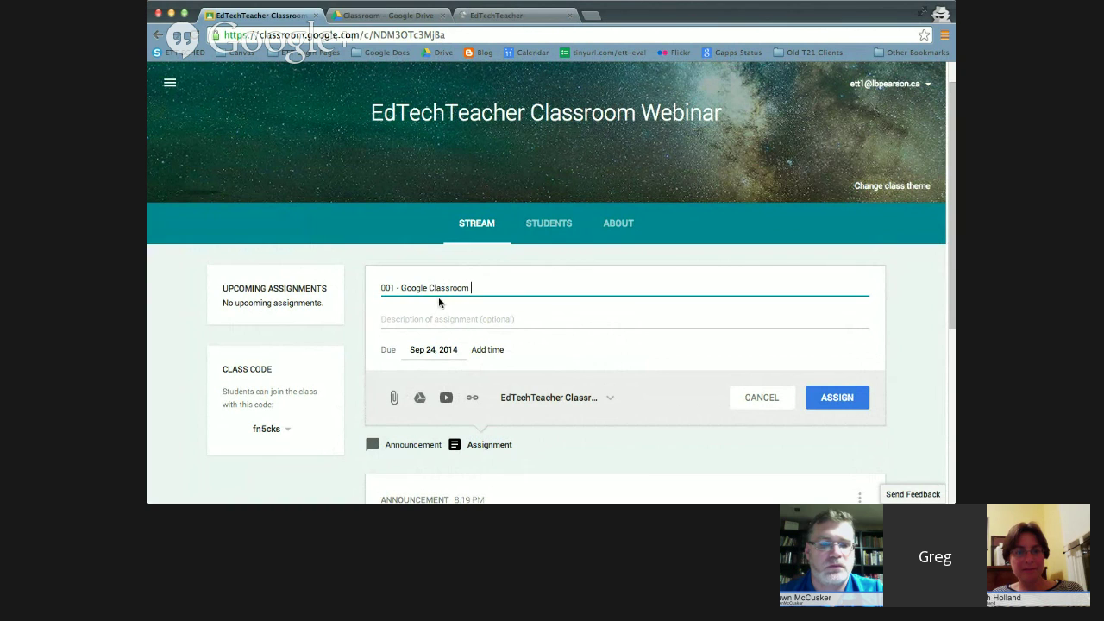
left_click_drag(470, 290, 400, 290)
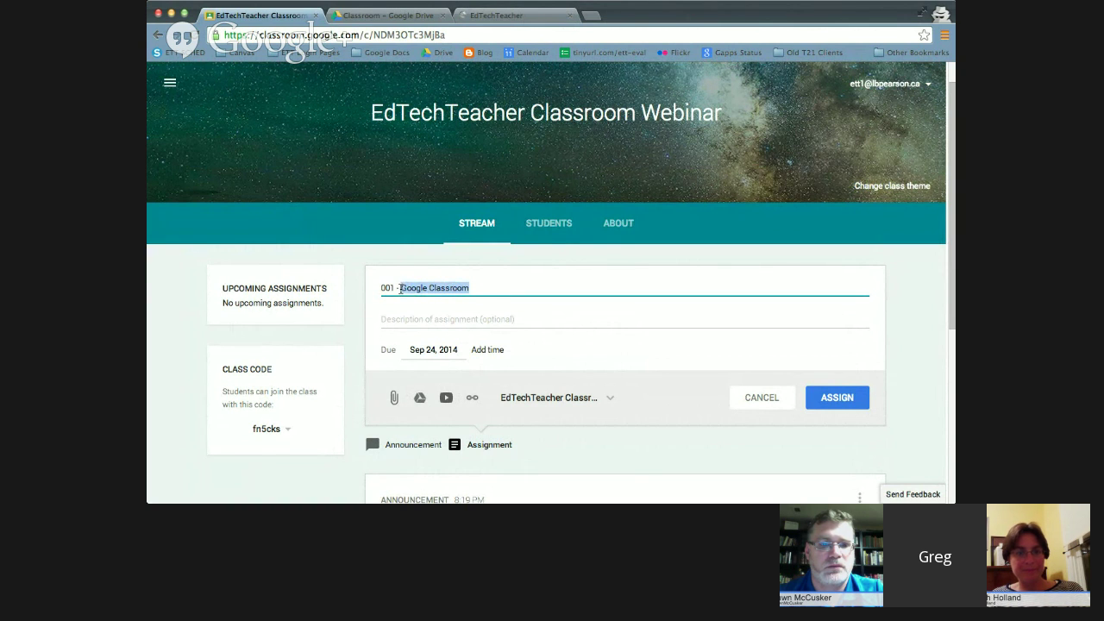
type("US History 1")
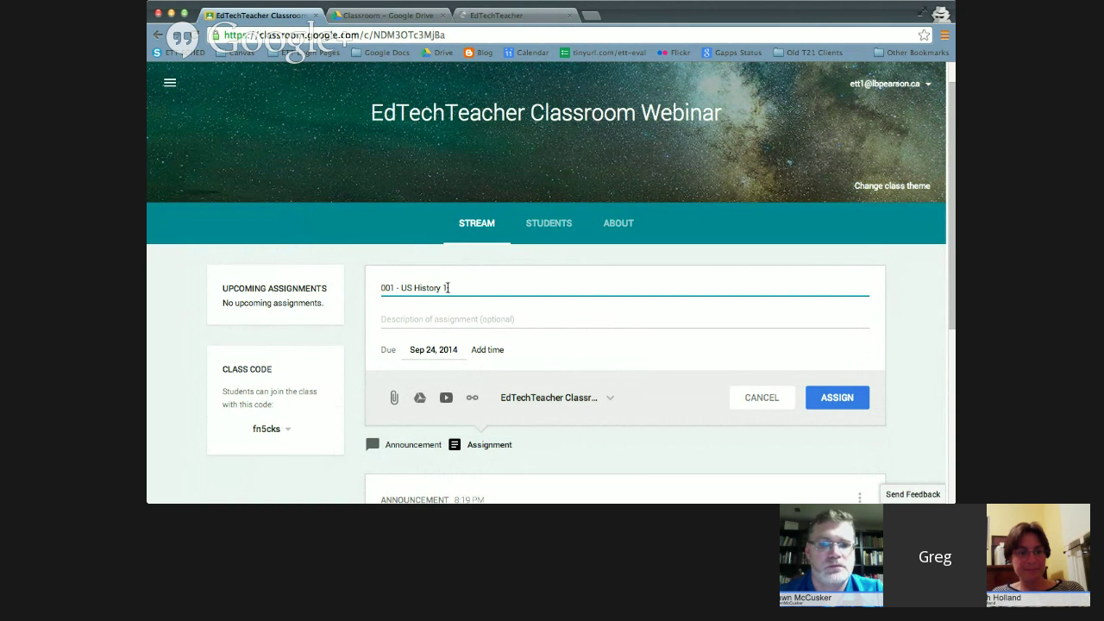
left_click_drag(448, 287, 379, 292)
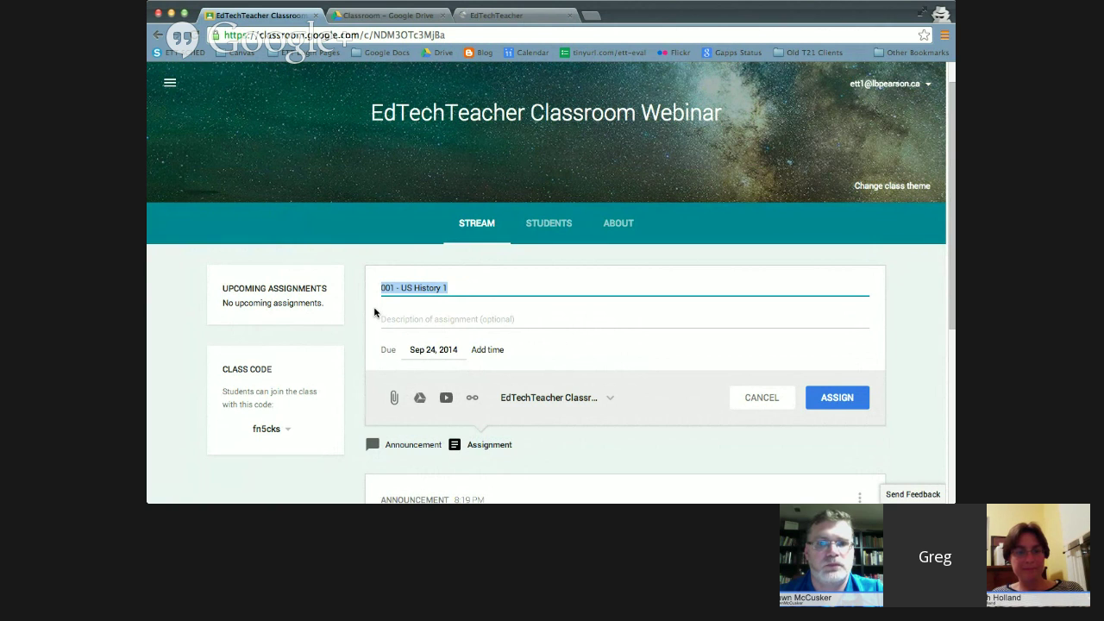
left_click(453, 288)
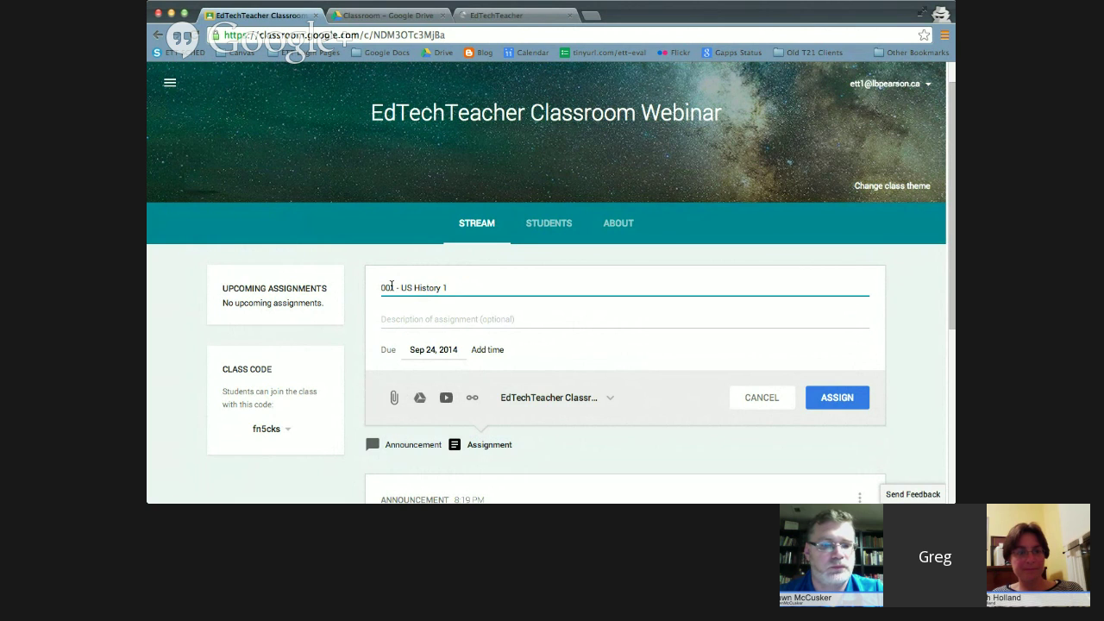
Step: Look at the class folders under Classroom in Google Drive and check which classes the drafted assignment goes to
left_click(388, 14)
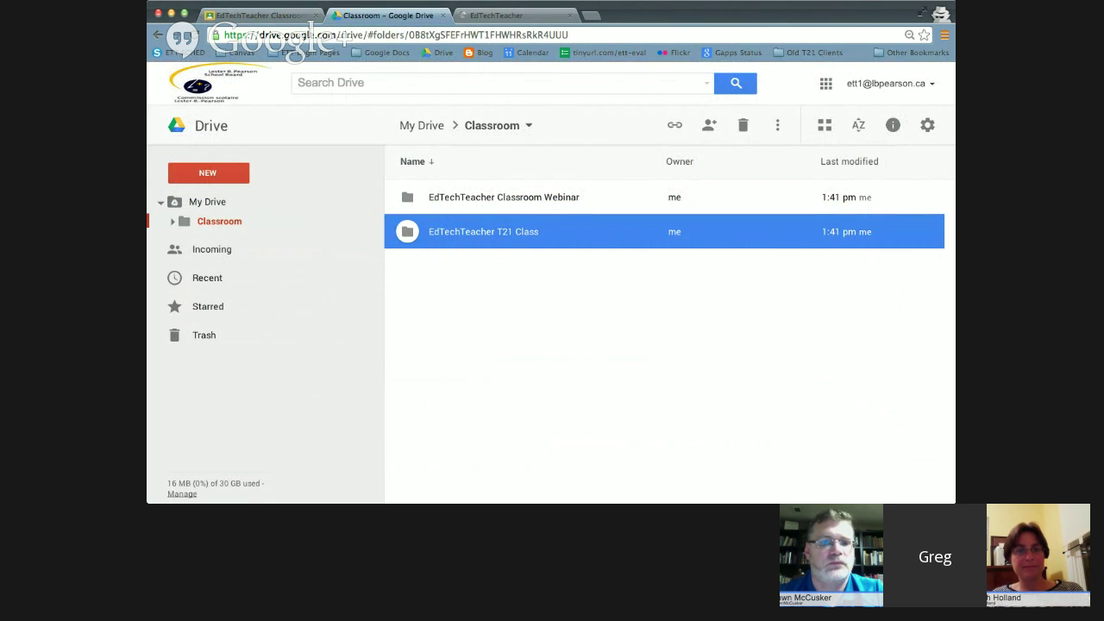
left_click(293, 17)
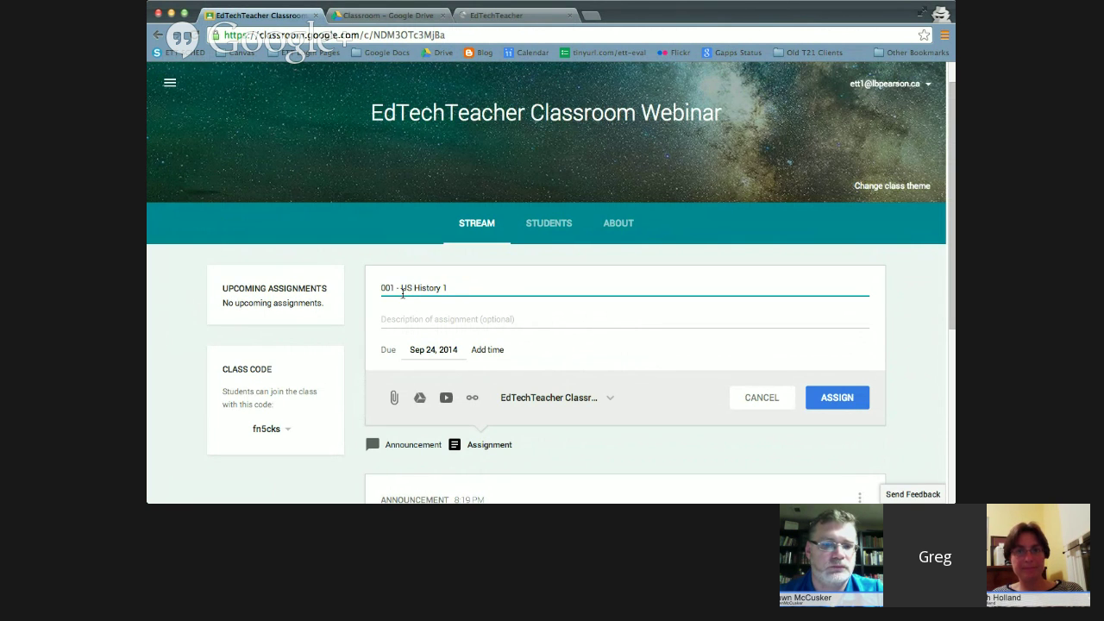
left_click(584, 401)
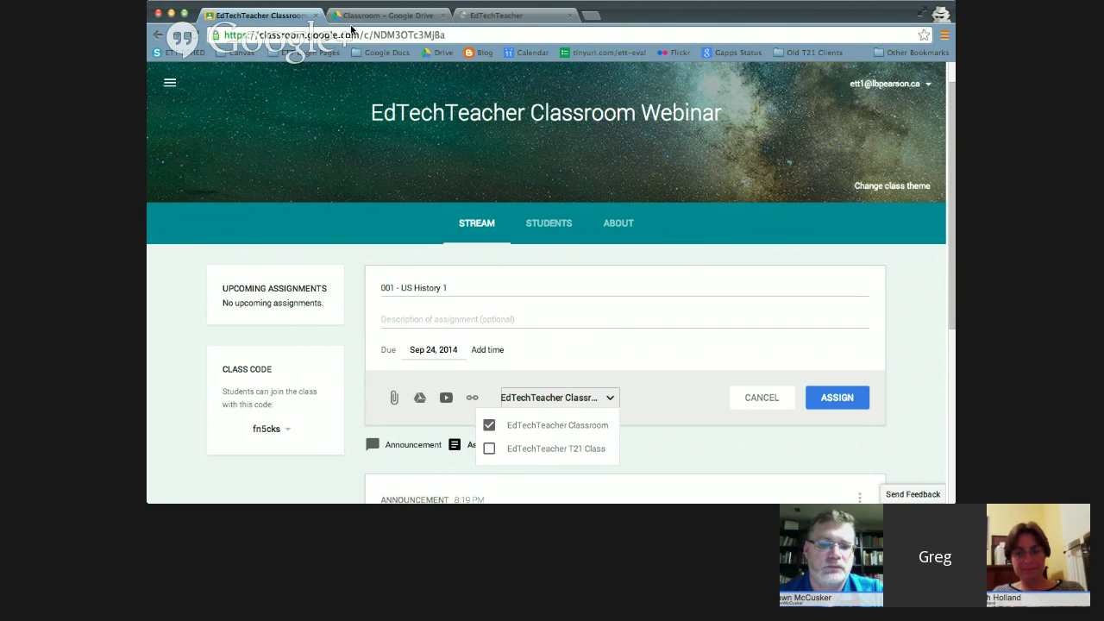
left_click(541, 403)
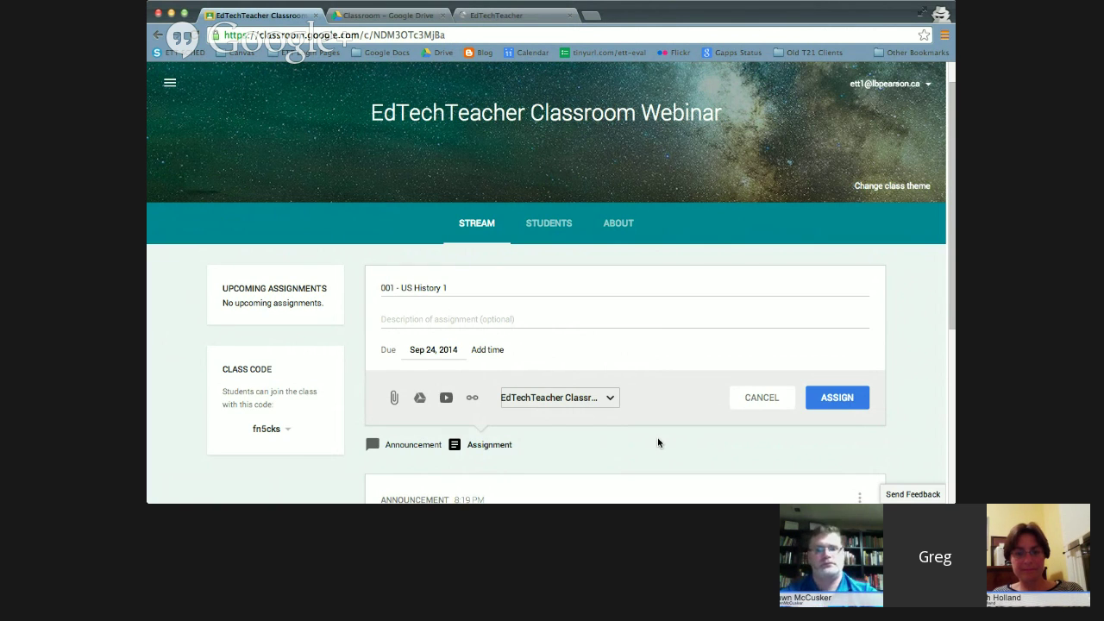
Step: Switch to Google Drive and remove First Reading of the Emancipation Proc.pdf and Tea Party and Intolerable Acts.pdf from the EdTechTeacher Classroom Webinar folder
left_click(360, 19)
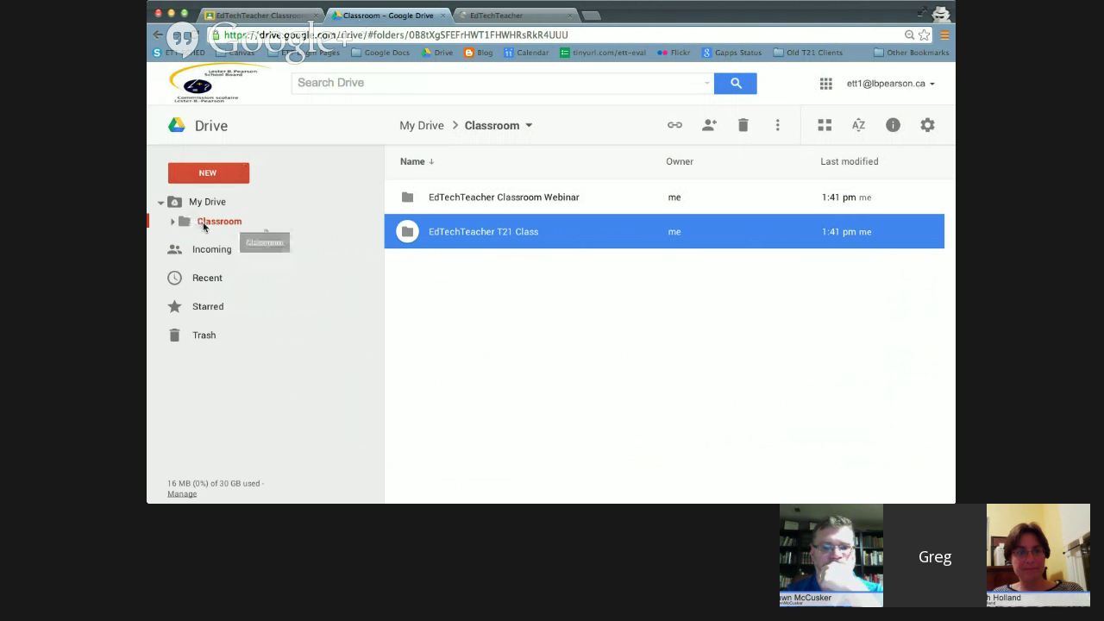
double_click(505, 199)
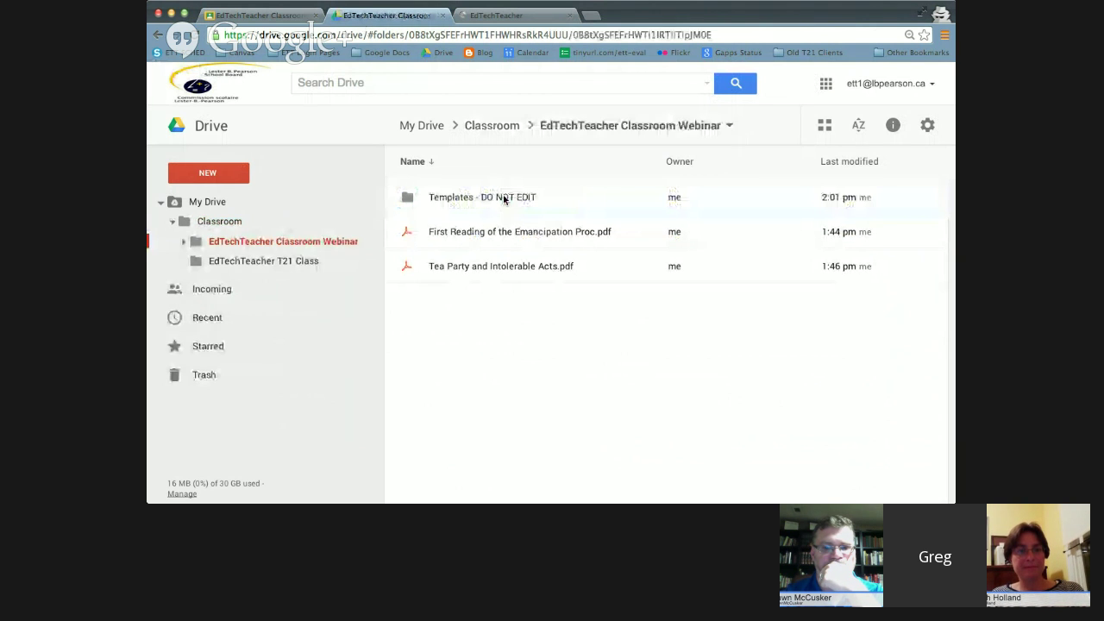
left_click(458, 232)
left_click(745, 126)
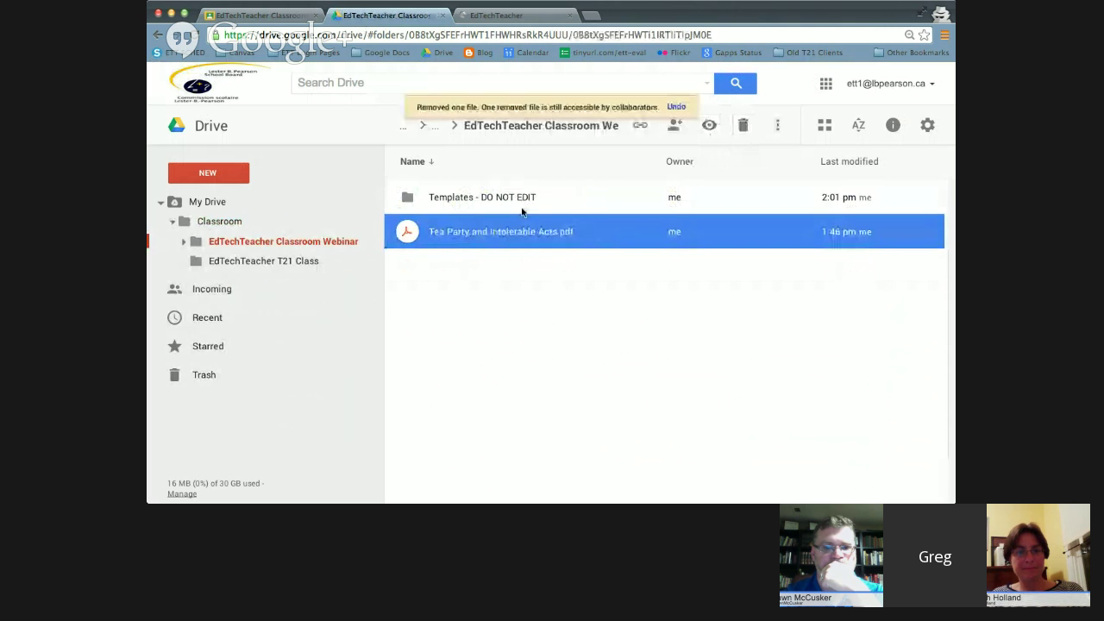
left_click(743, 126)
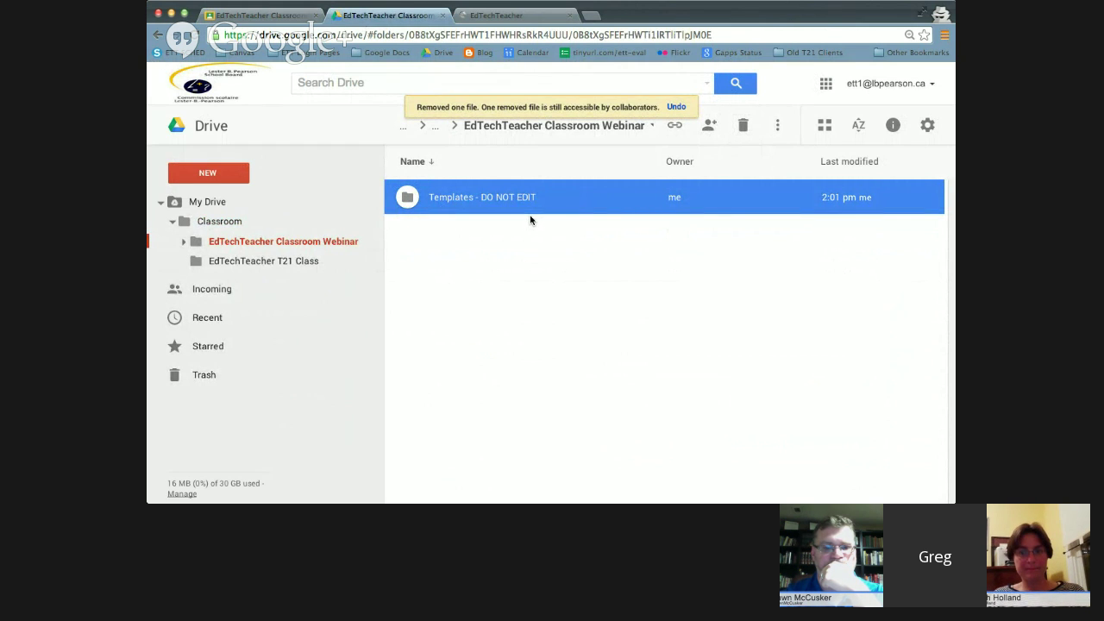
left_click(437, 295)
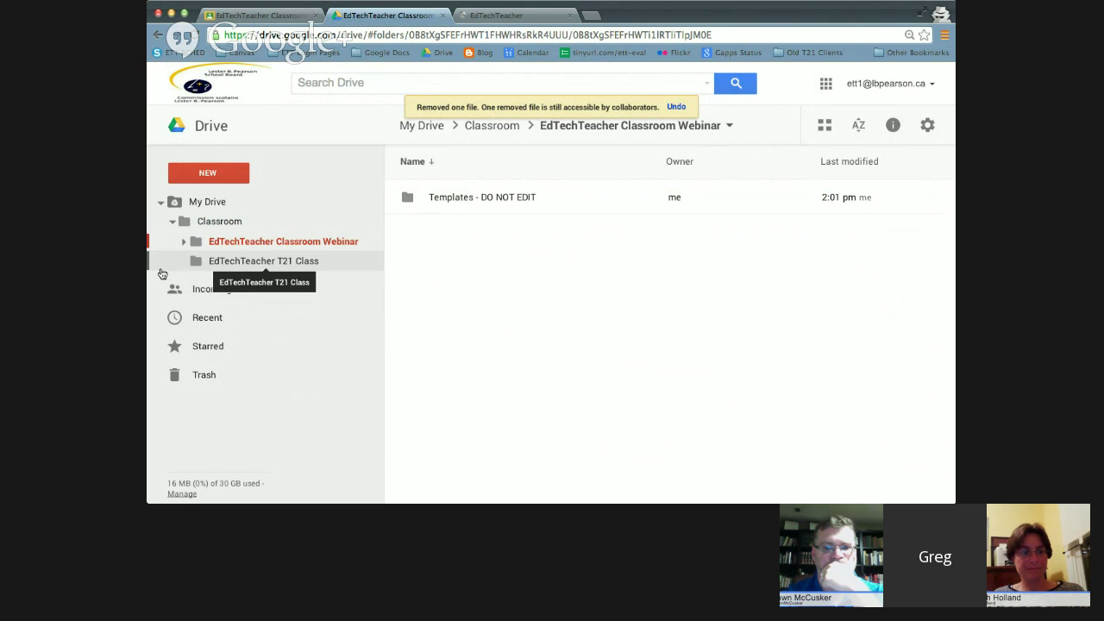
Step: Create a Google Docs document in the EdTechTeacher Classroom Webinar folder and name it 001 - US History
left_click(277, 242)
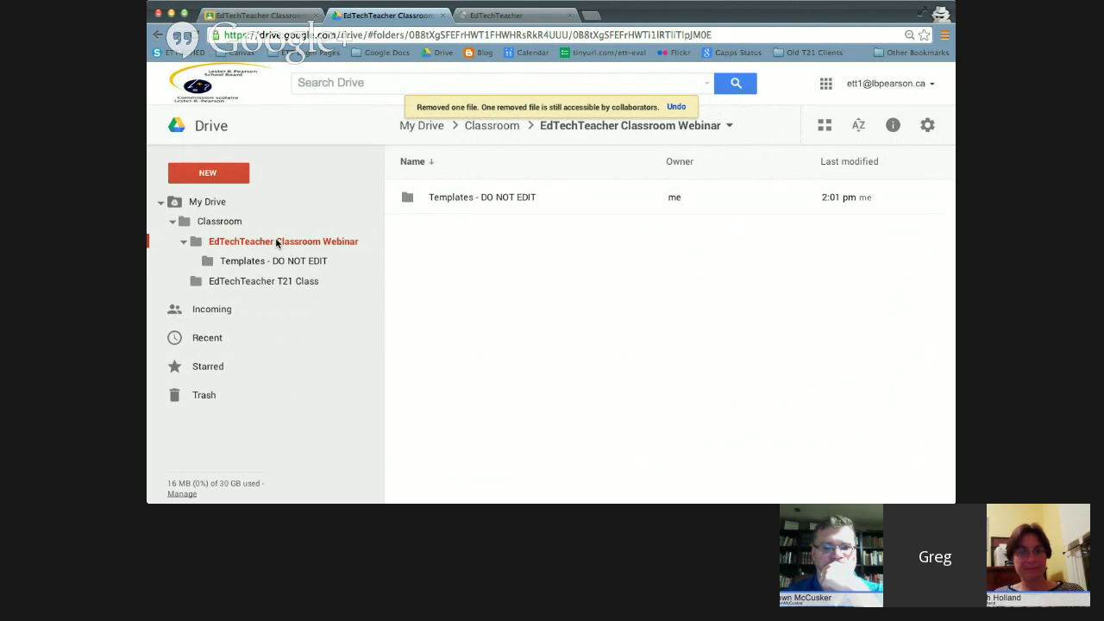
left_click(200, 171)
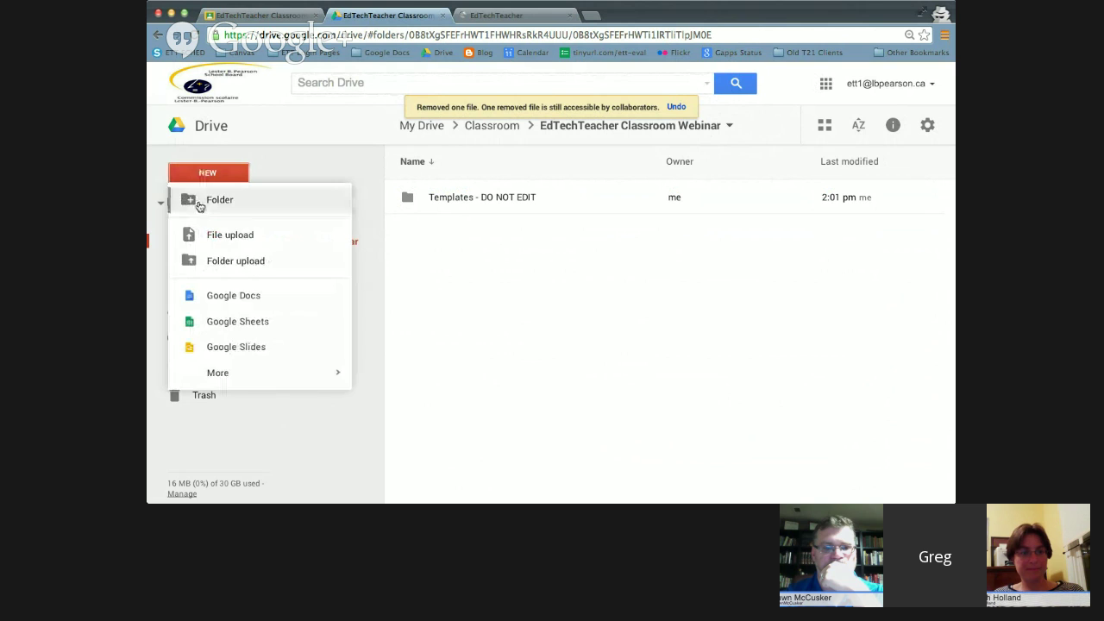
left_click(233, 295)
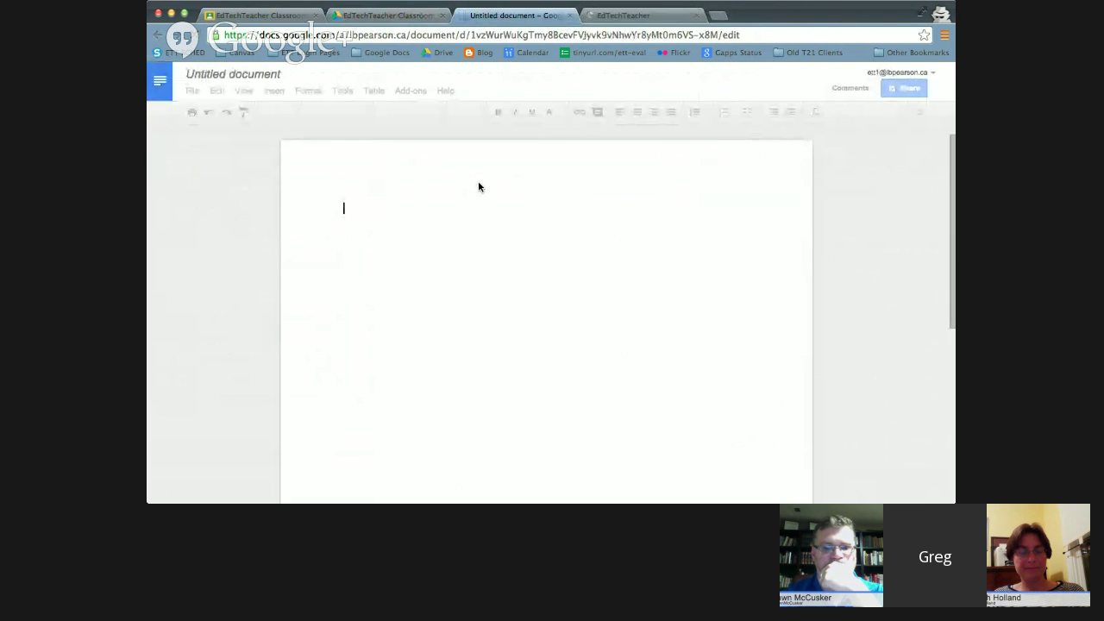
left_click(217, 79)
type("001 - U")
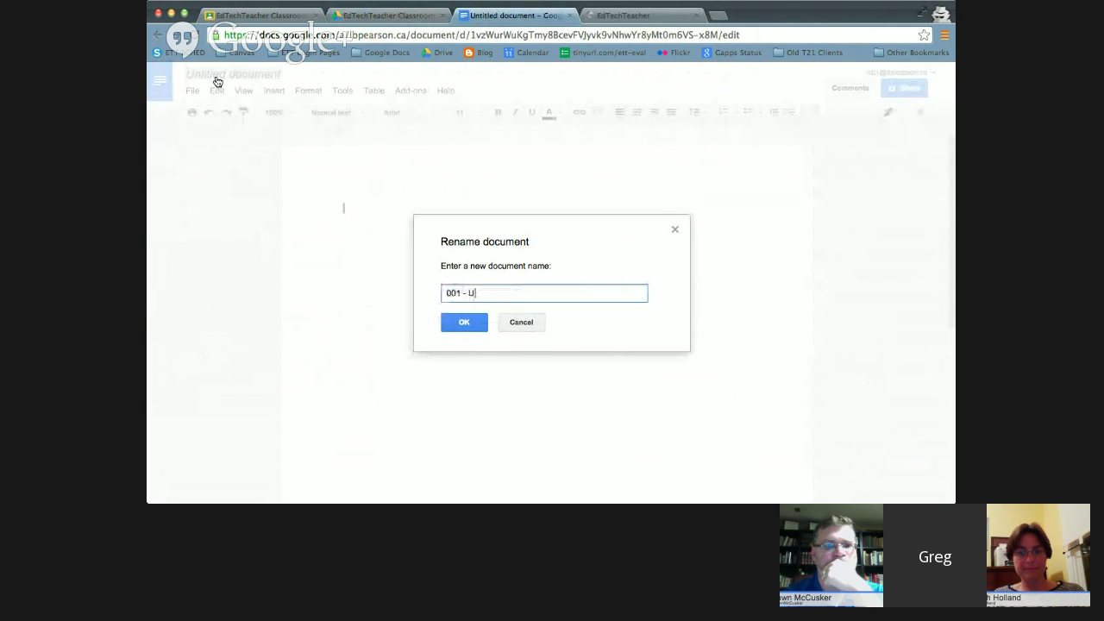
type("S History")
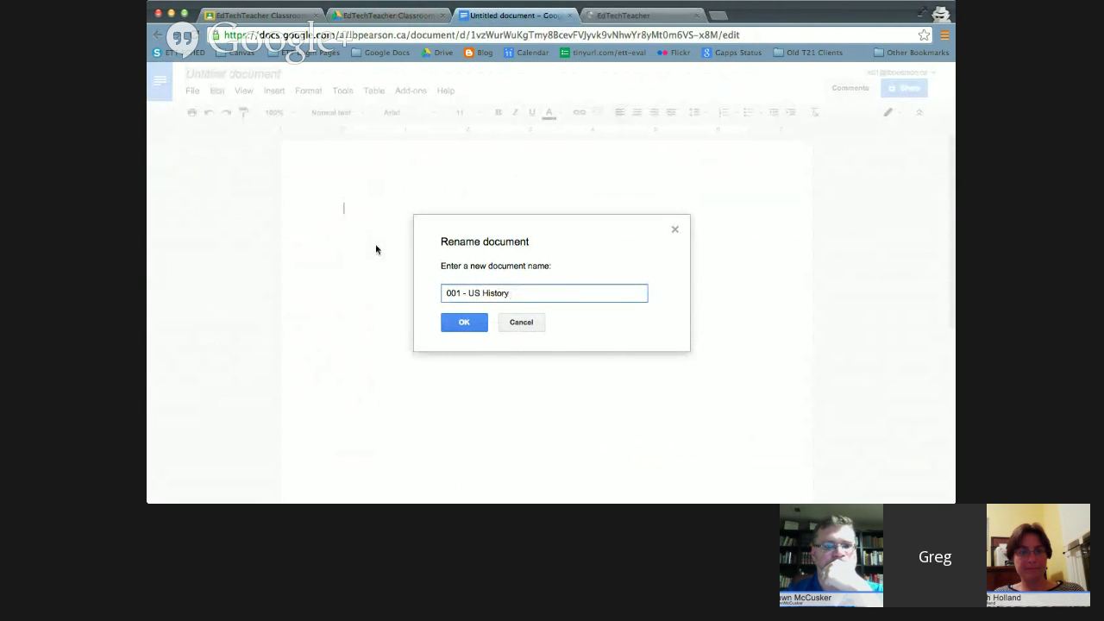
left_click(451, 326)
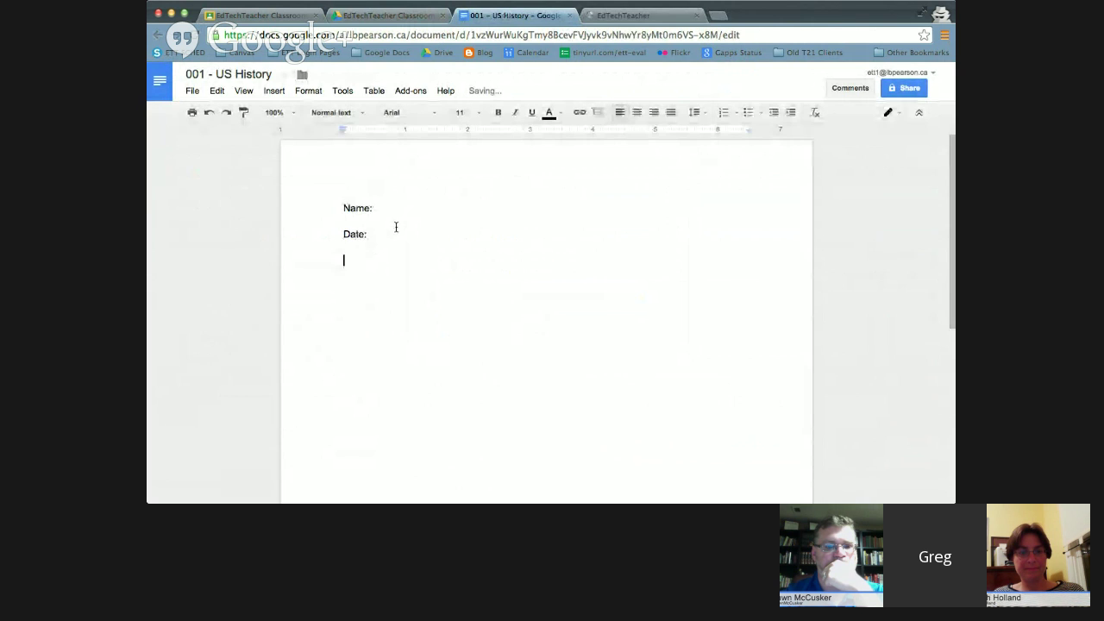
Step: Add separate heading lines for Name:, Date: and Class Period: at the start of the document
type("Class Period:")
key("Return")
Step: Write the prompt "Explain why X topic is significant. Please use ideas from the documents we read in class.", add "Good luck!" below and close the document
type("Wh")
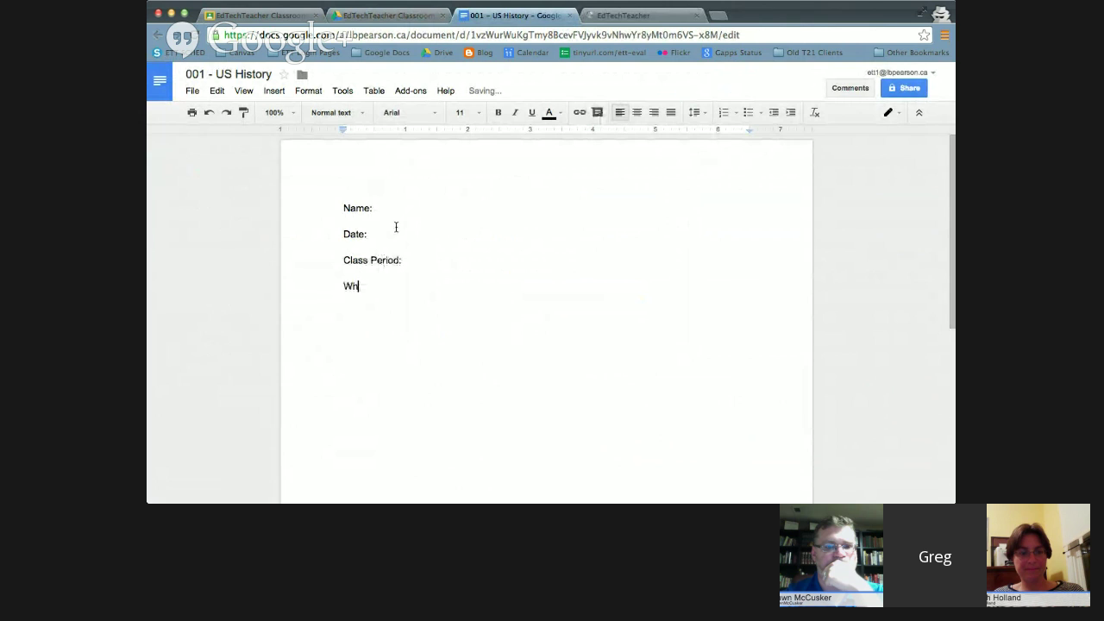
key("BackSpace")
key("BackSpace")
type("Explain why X to")
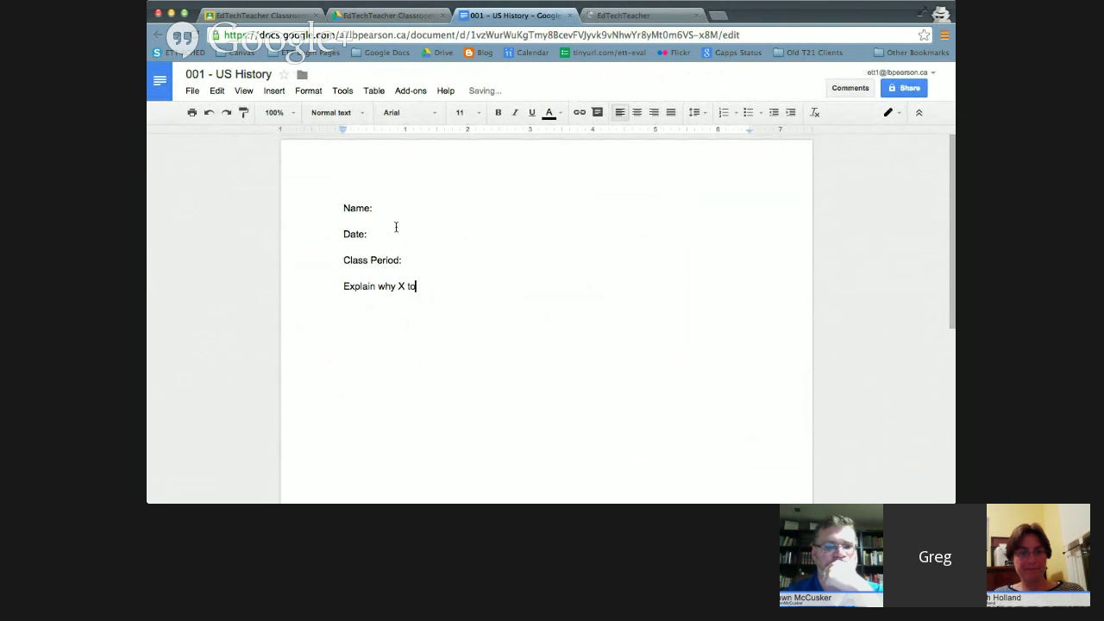
type("pic is significant.  Please us")
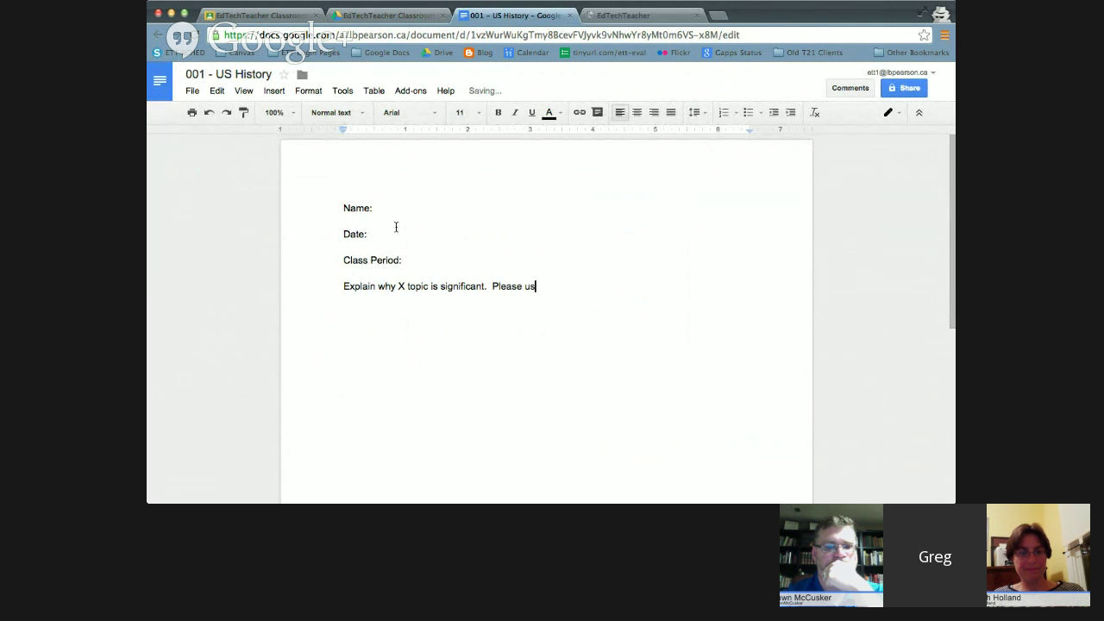
type("e ida")
type("as from teh docu")
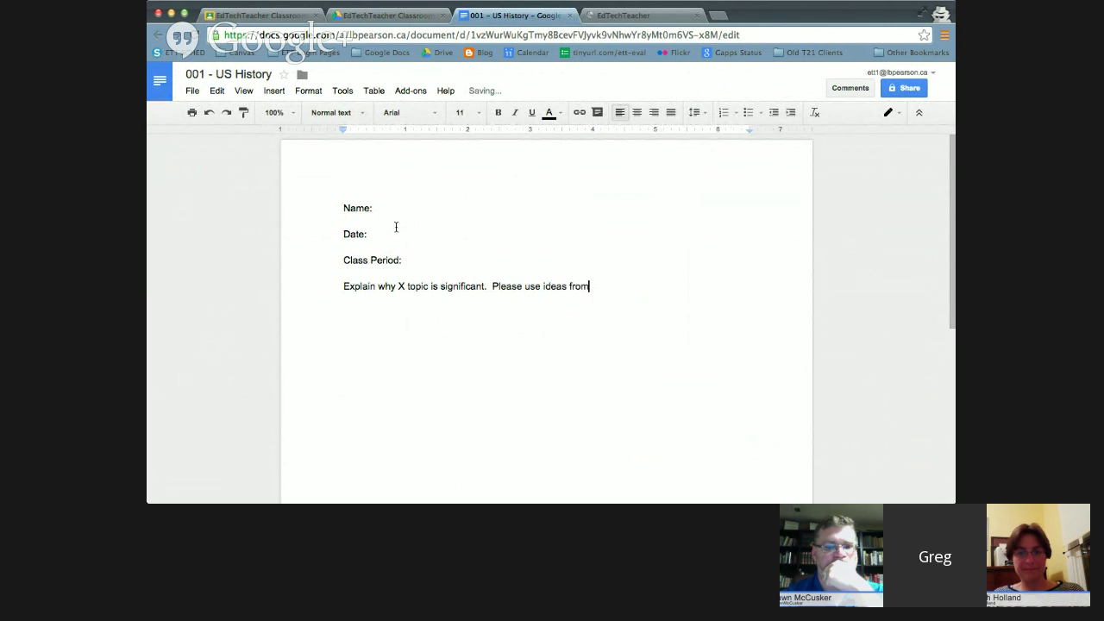
key("BackSpace")
key("BackSpace")
key("BackSpace")
key("BackSpace")
key("BackSpace")
key("BackSpace")
key("BackSpace")
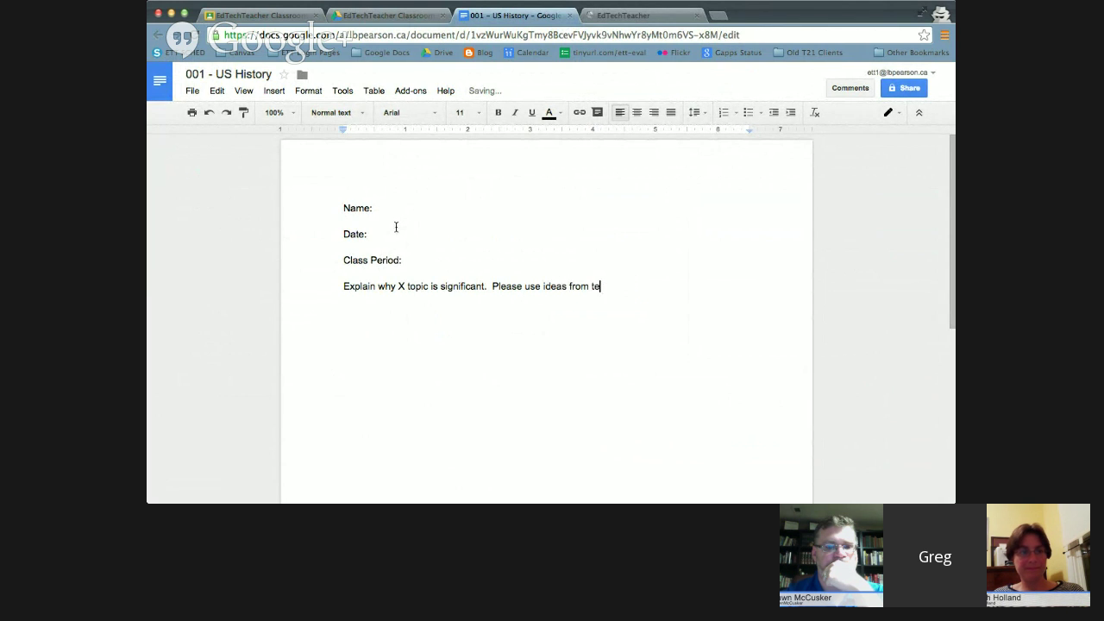
type("he documents e")
key("BackSpace")
type("we read in class.")
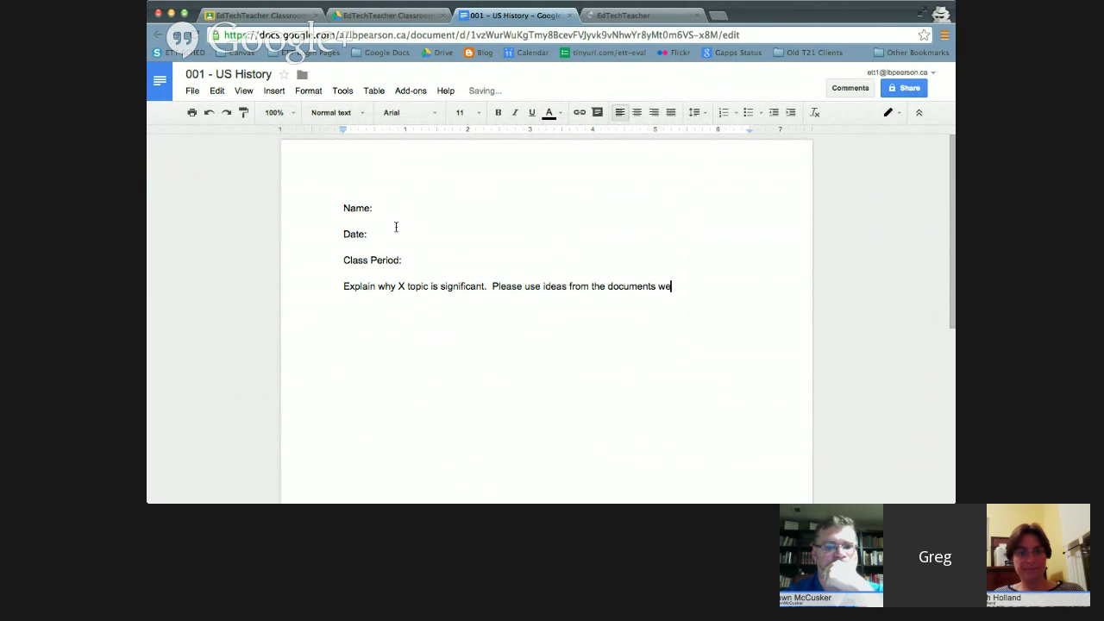
key("Return")
type("Good luck!")
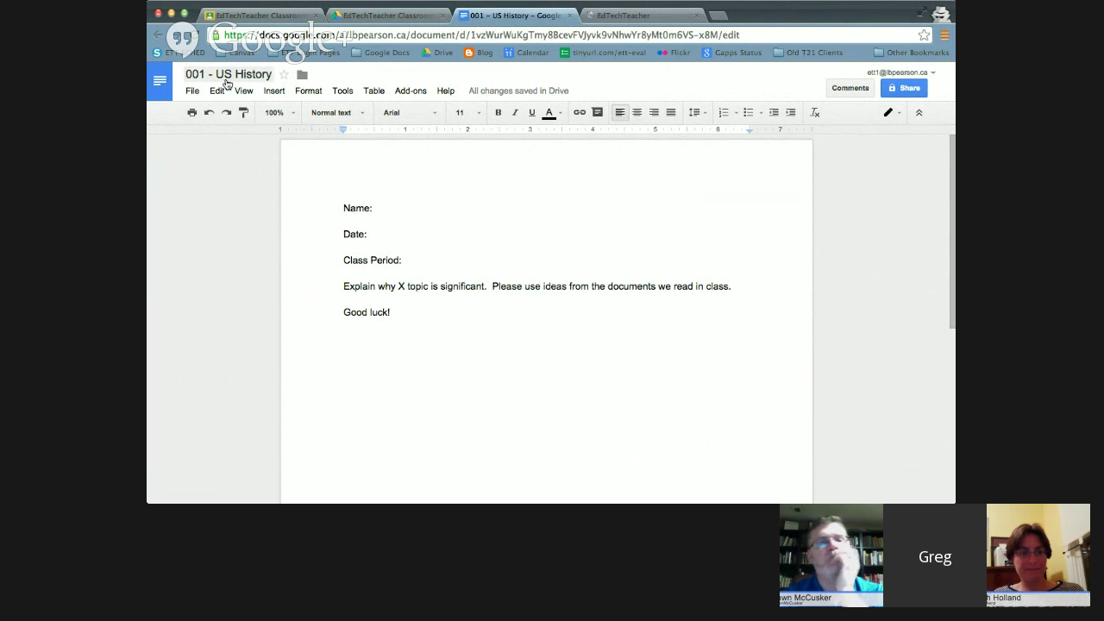
left_click(571, 15)
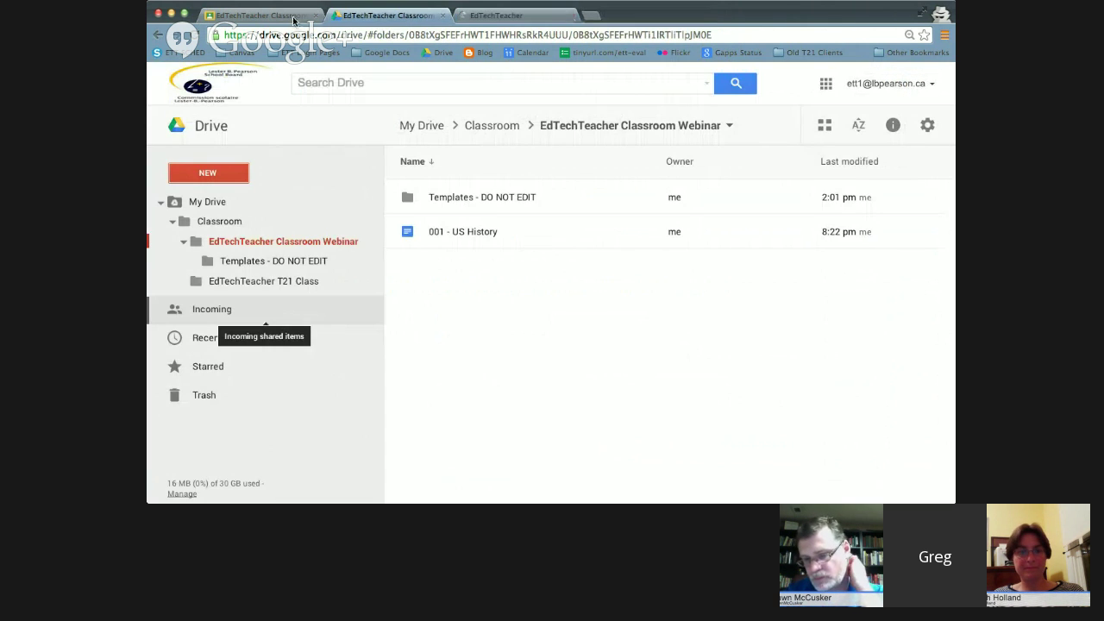
Step: Switch to Google Classroom and attach 001 - US History from Drive's Classroom > EdTechTeacher Classroom Webinar folder to the assignment
left_click(294, 17)
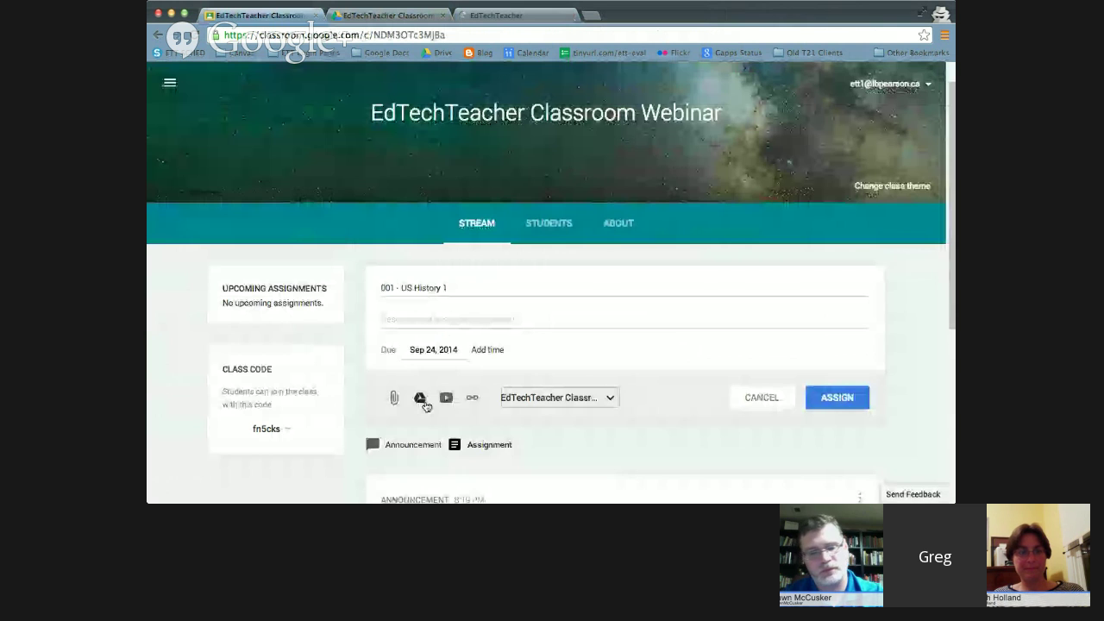
left_click(421, 400)
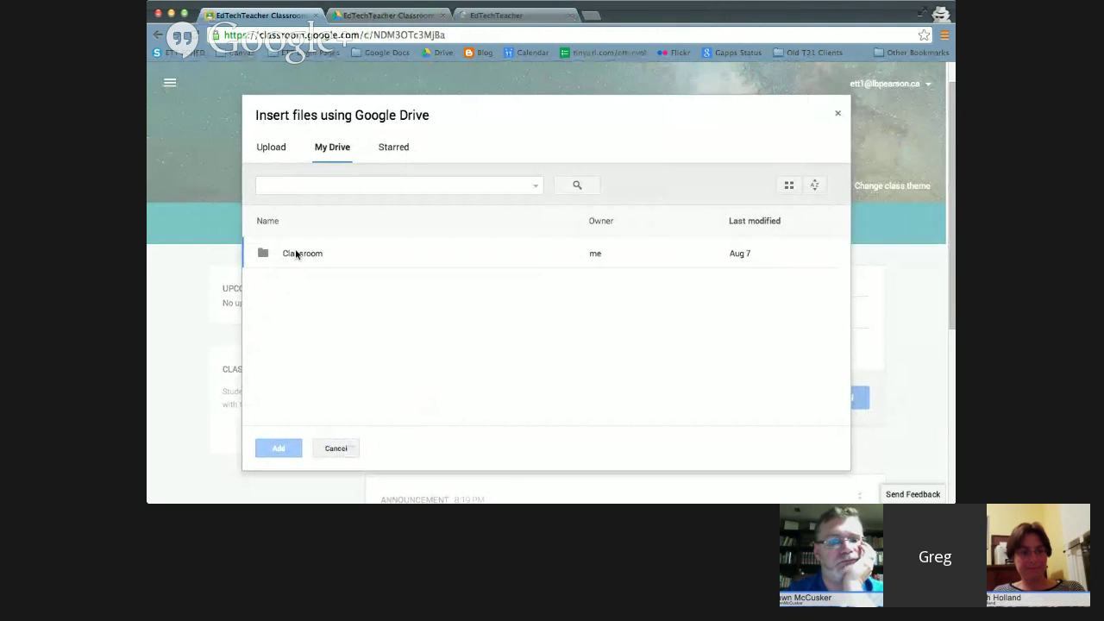
double_click(293, 253)
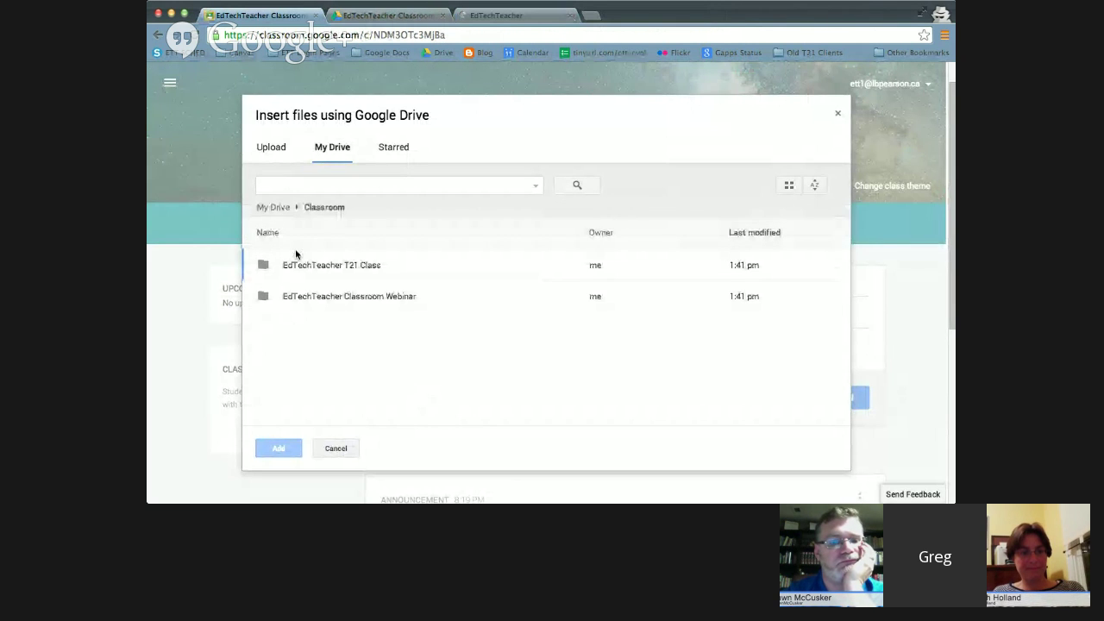
double_click(325, 297)
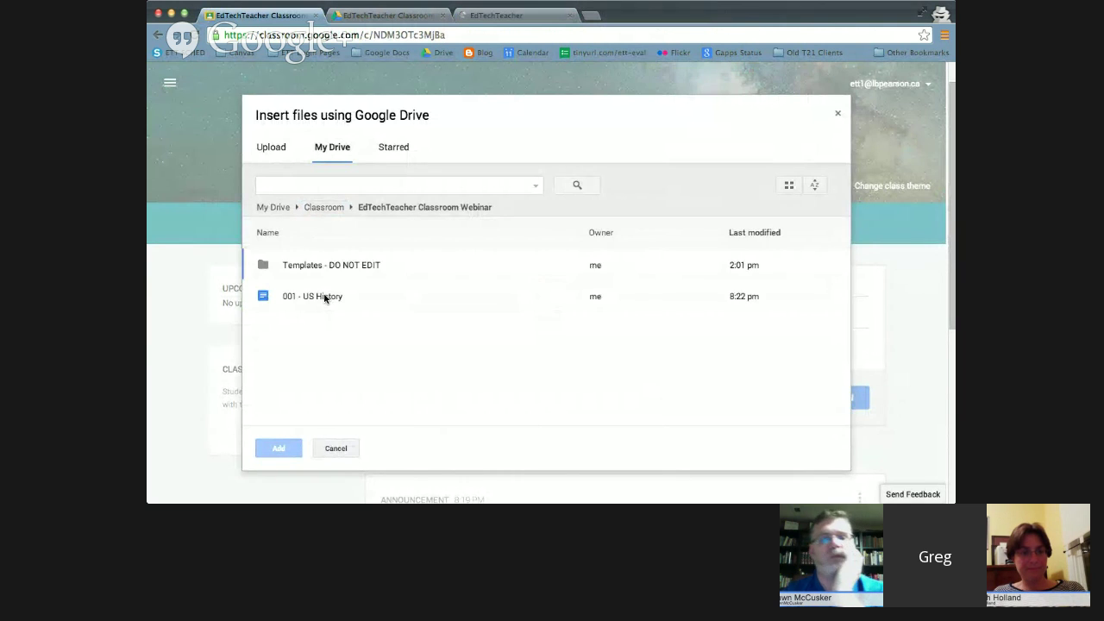
left_click(317, 296)
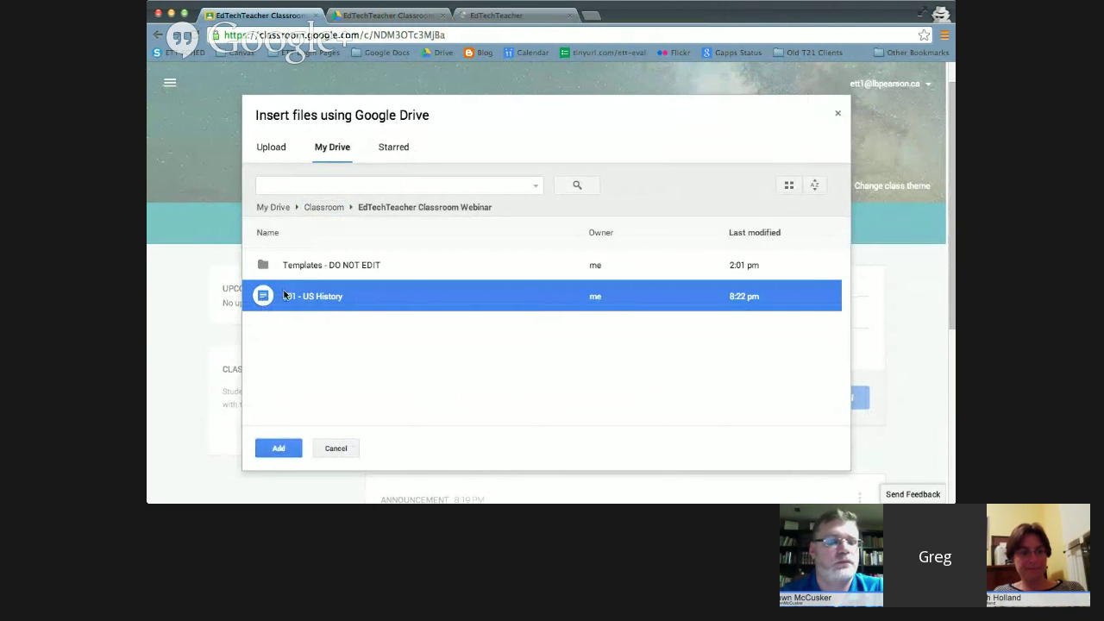
left_click(281, 449)
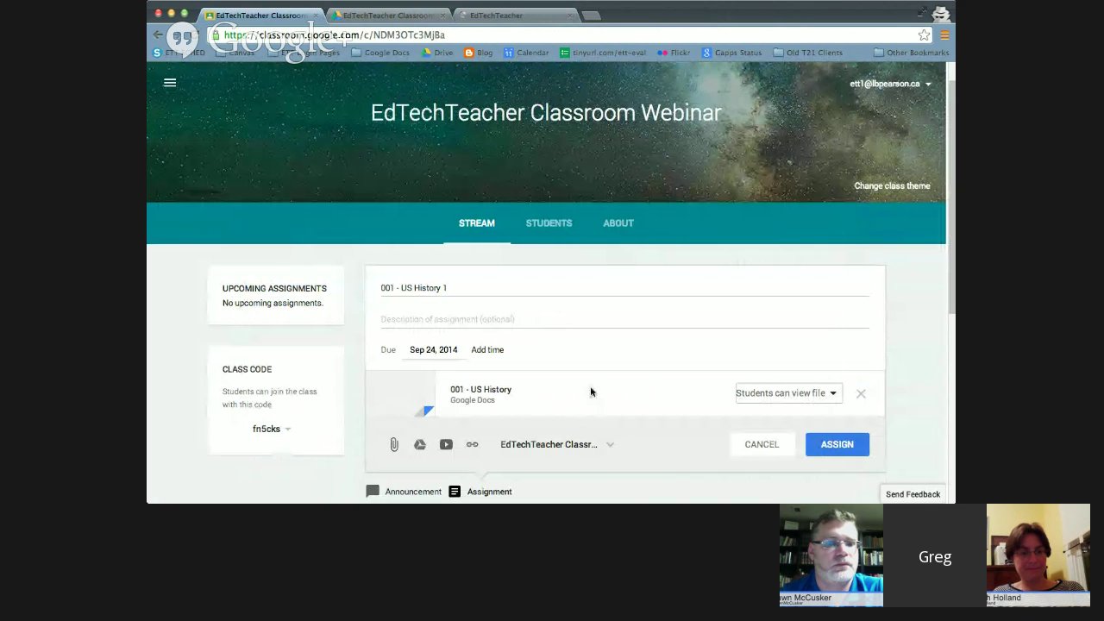
Step: Set the attached document to make a copy for each student and post the assignment to the class
left_click(796, 392)
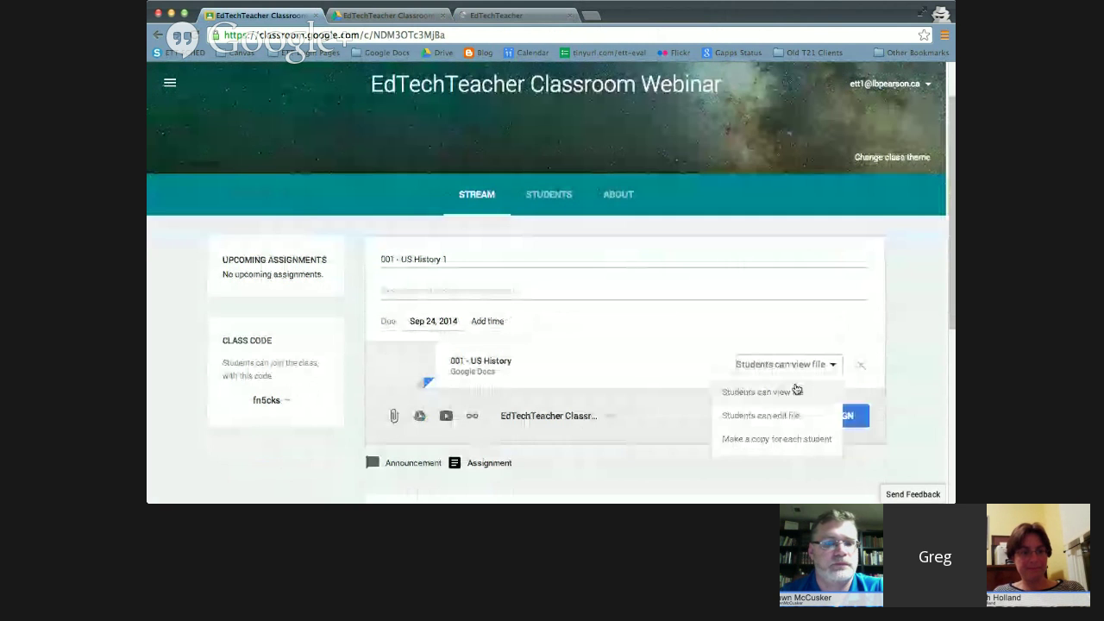
left_click(800, 440)
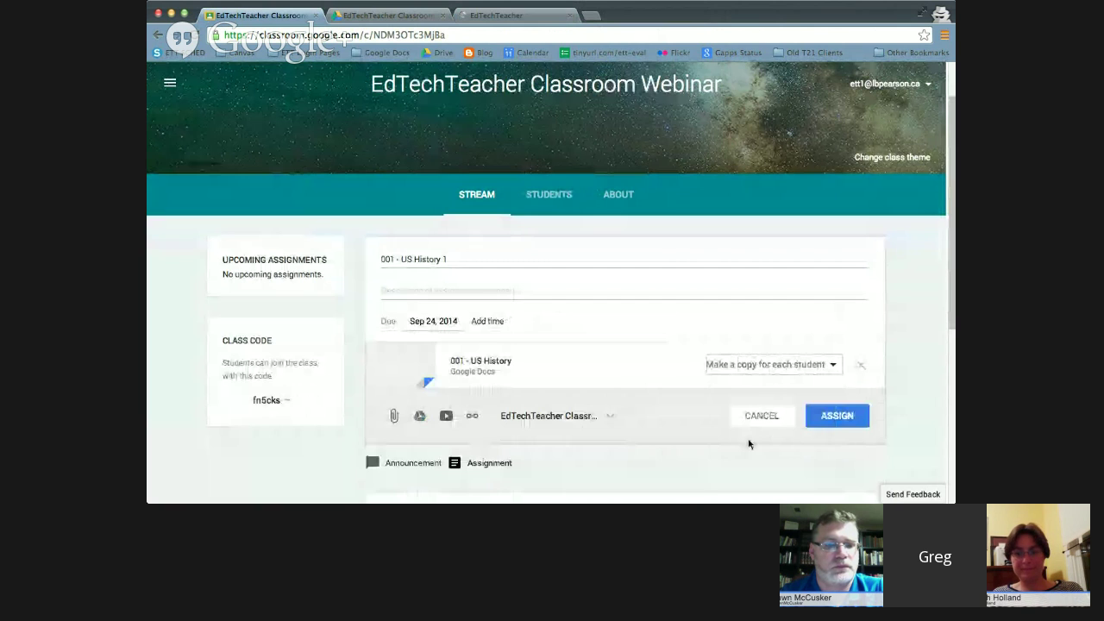
left_click(828, 419)
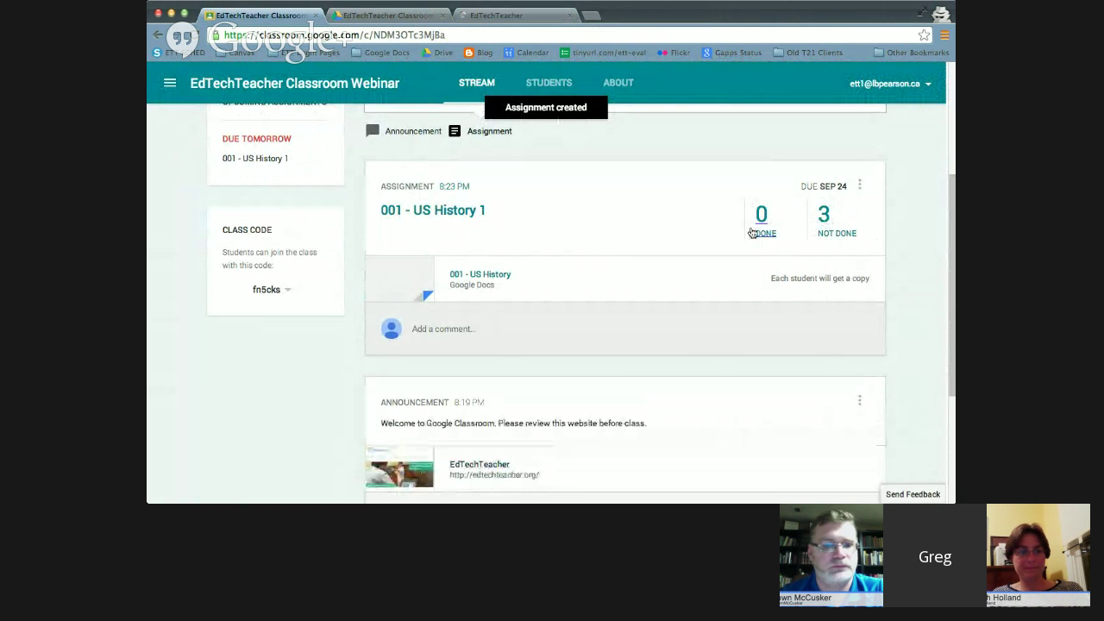
scroll(628, 229, "up", 1)
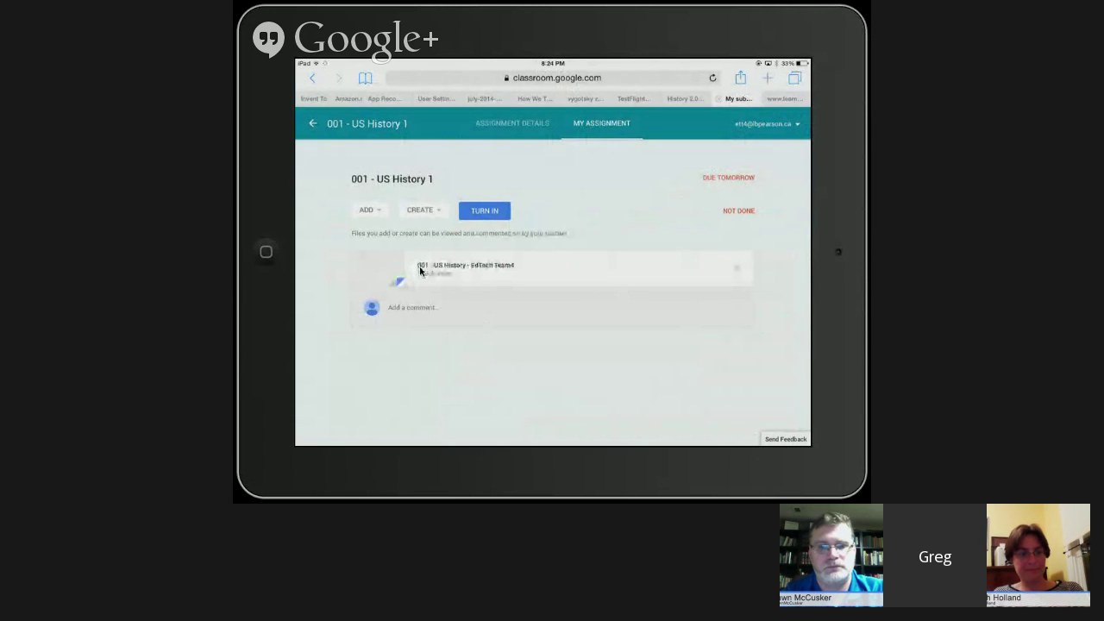
Step: On the student's iPad, open the student's copy of 001 - US History and fill in the student's first name and the date 9/23
left_click(483, 266)
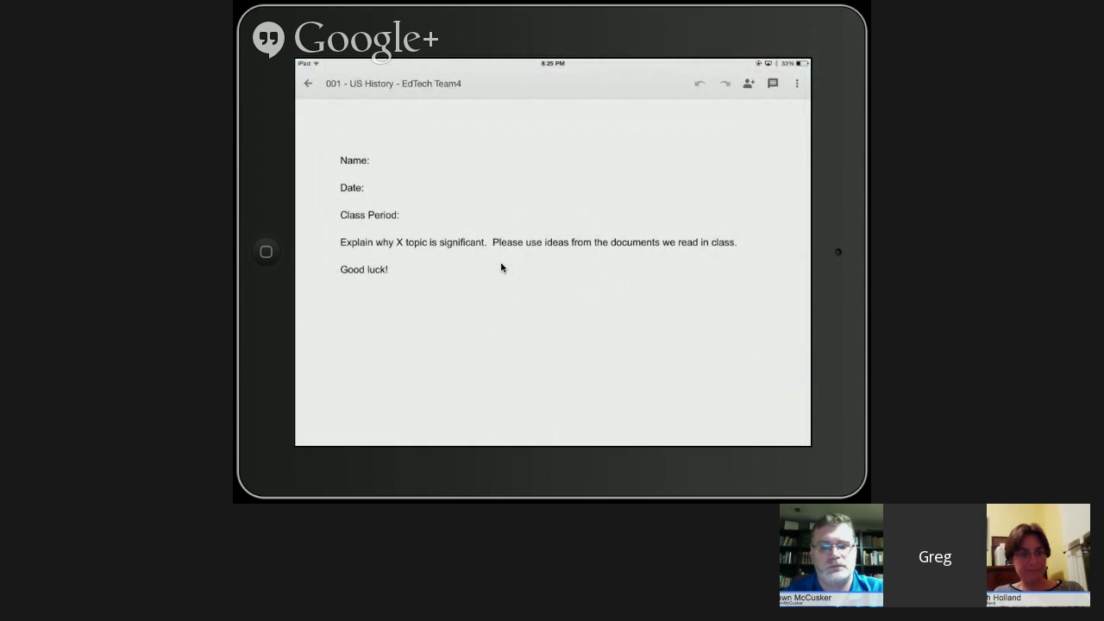
left_click(373, 160)
type("gr")
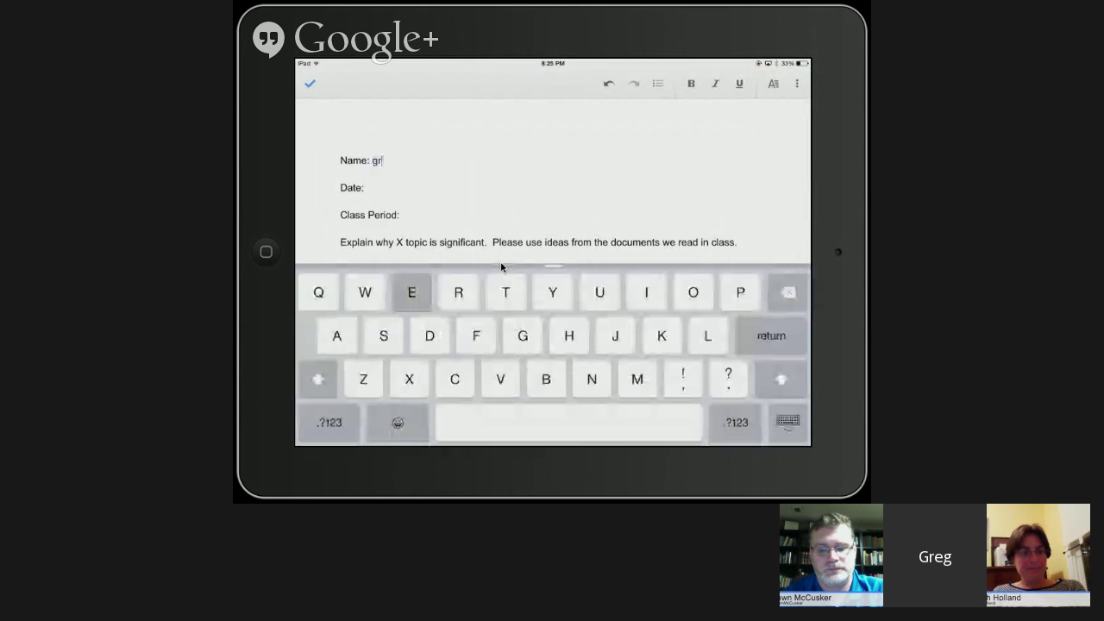
type("eg")
left_click(366, 187)
left_click(329, 422)
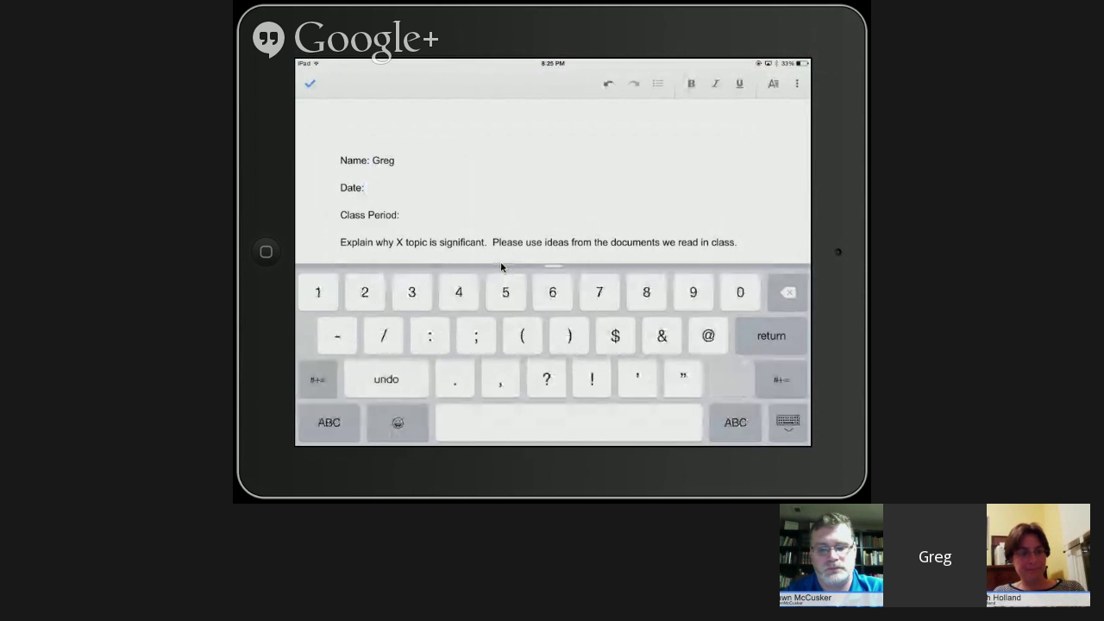
type("9/23")
Step: Enter 4th as the class period in the student's copy
left_click(400, 215)
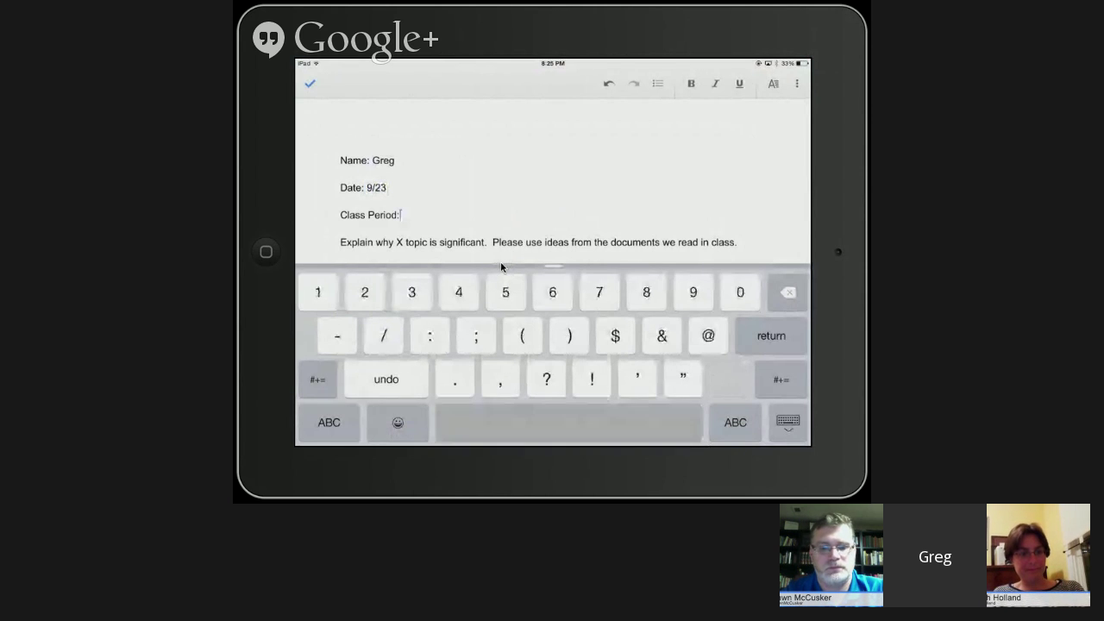
left_click(569, 422)
left_click(322, 422)
left_click(329, 422)
left_click(323, 422)
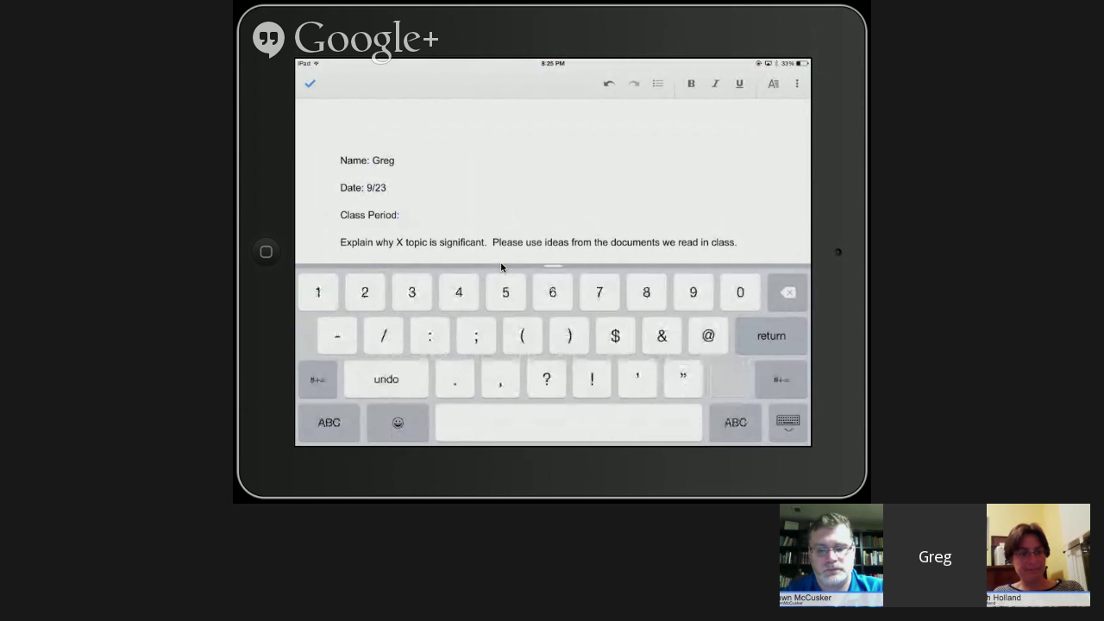
type("4th")
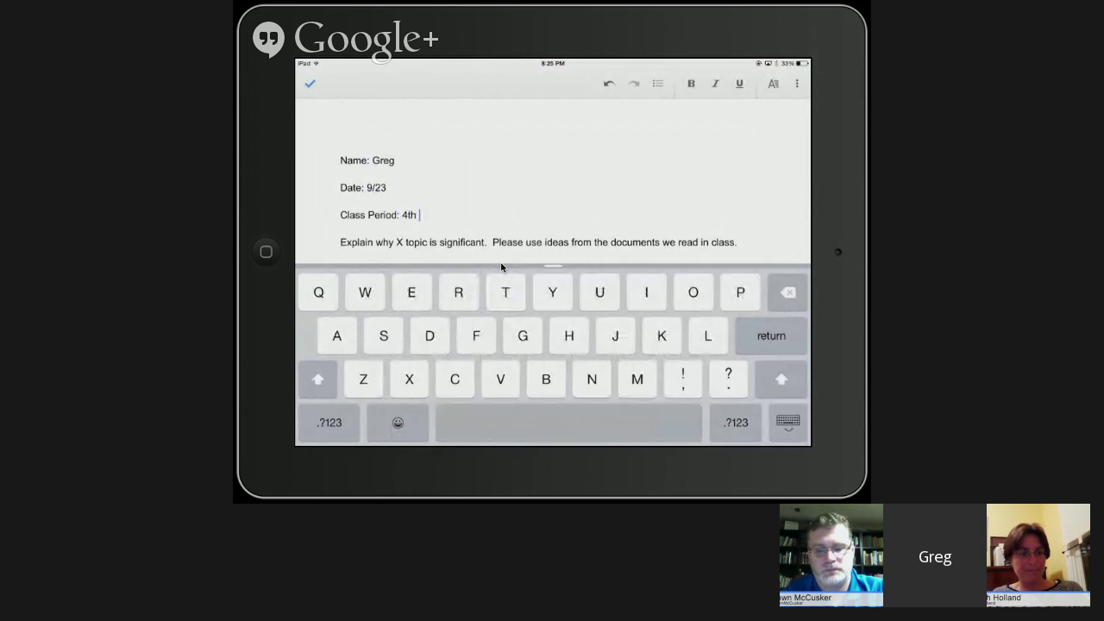
Step: Write the answer "I have no idea." on a new line below "Good luck!", finish editing and close the document
scroll(552, 173, "down", 2)
left_click(390, 182)
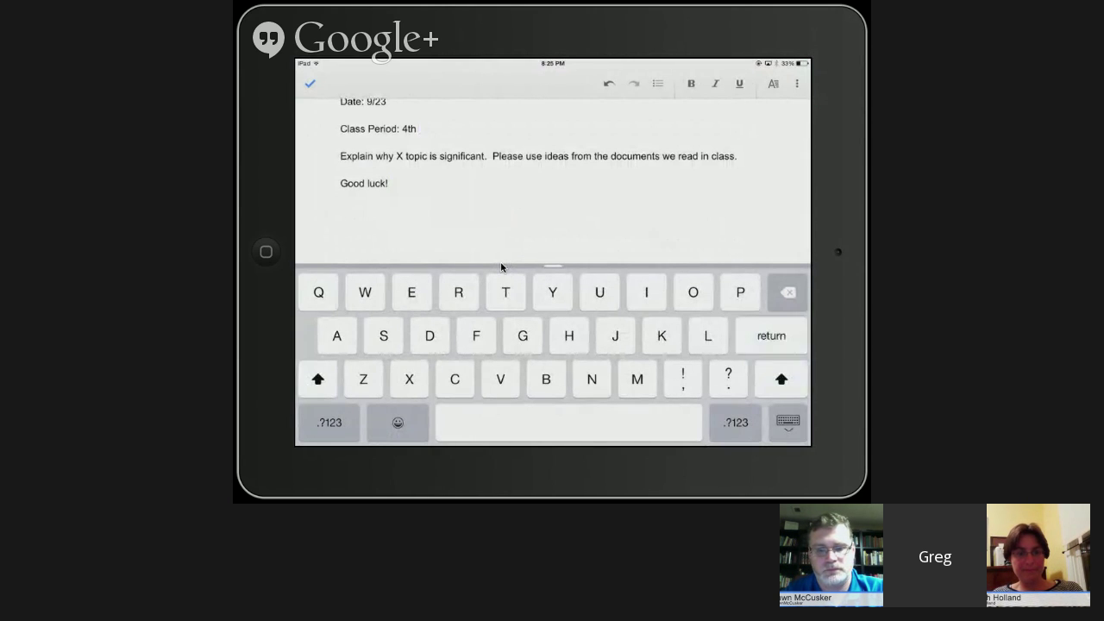
key("Return")
type("I have ")
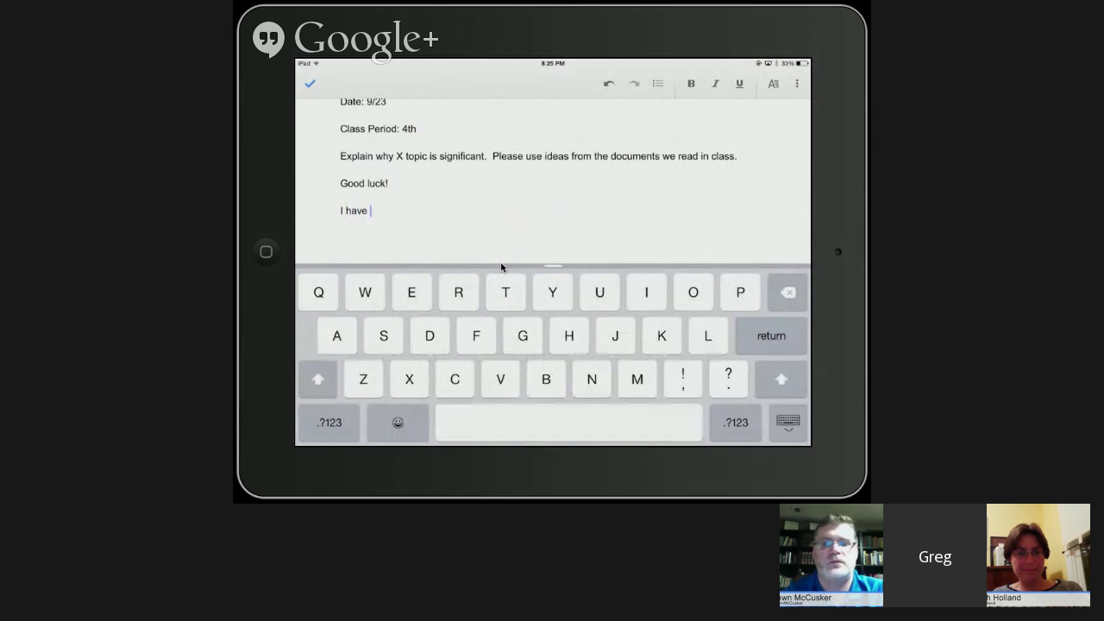
type("no ifad")
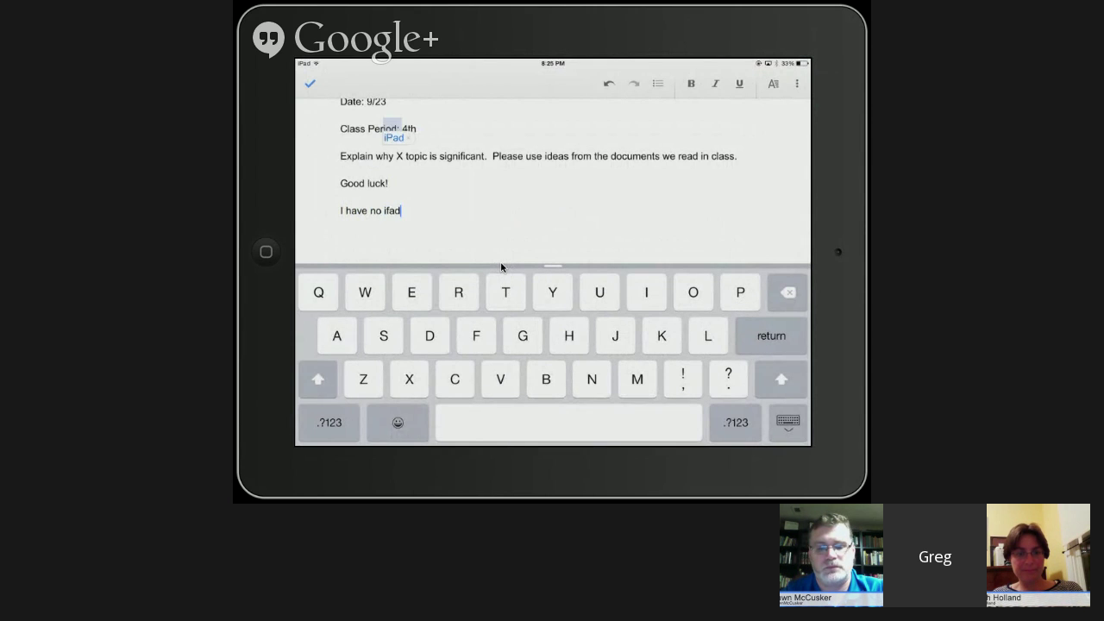
key("BackSpace")
key("BackSpace")
key("BackSpace")
type("dea")
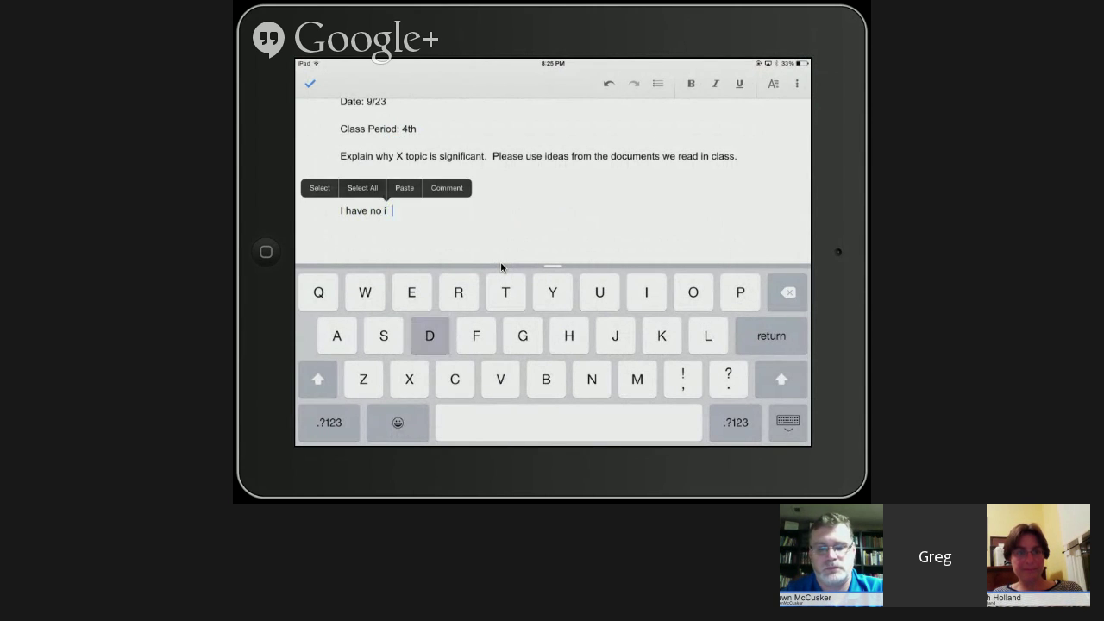
type(".")
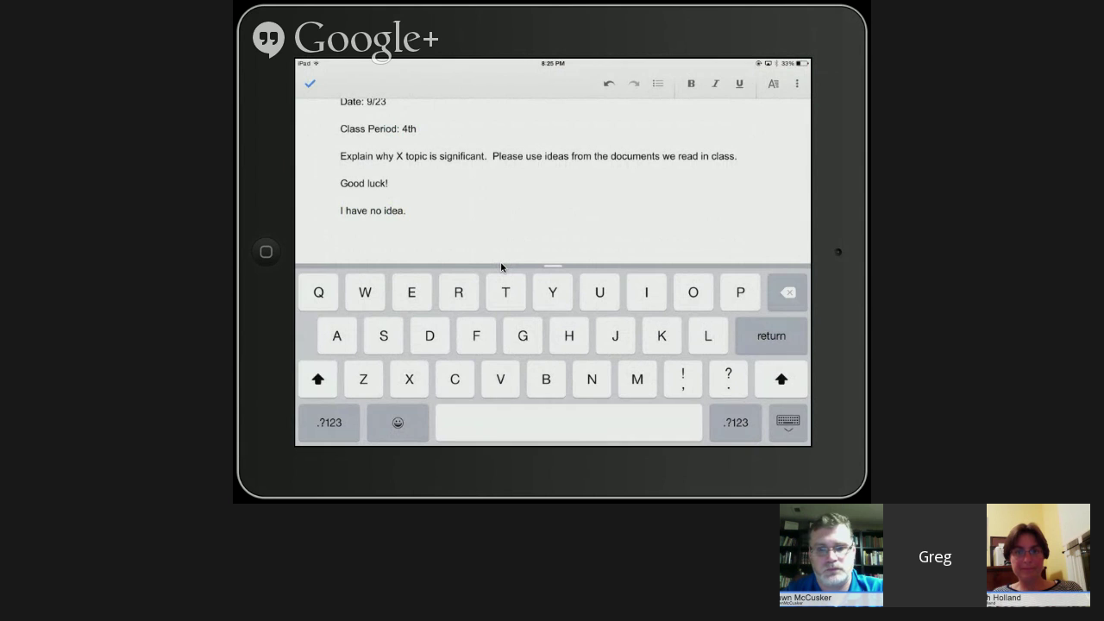
left_click(309, 83)
left_click(308, 82)
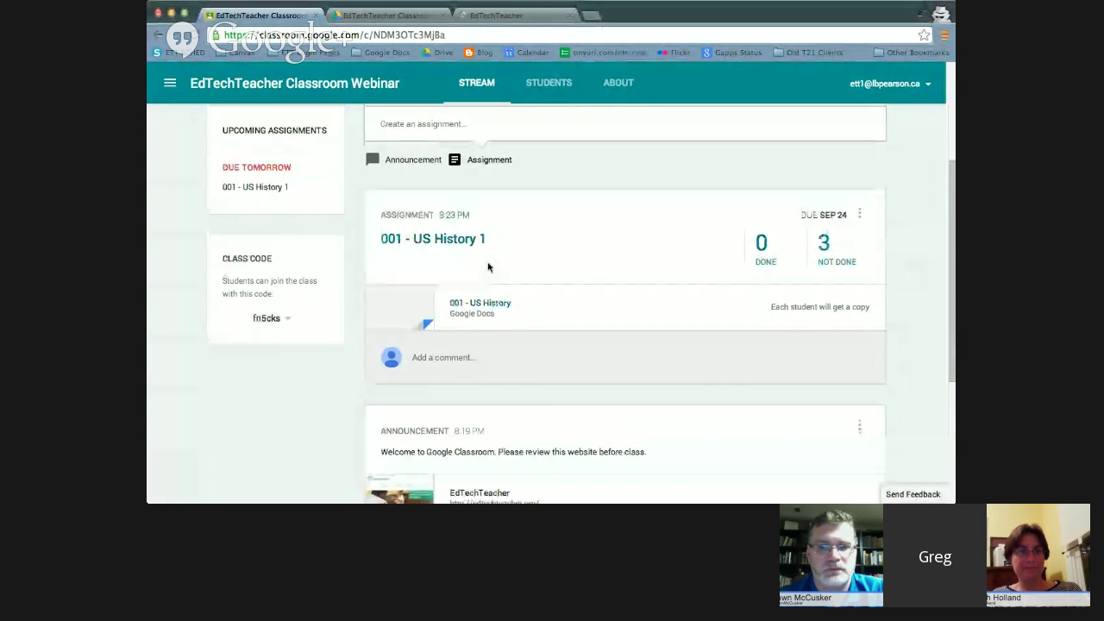
Step: In the teacher's Classroom, open the 001 - US History 1 assignment status and expand each student's entry to review their work and status
scroll(487, 268, "up", 2)
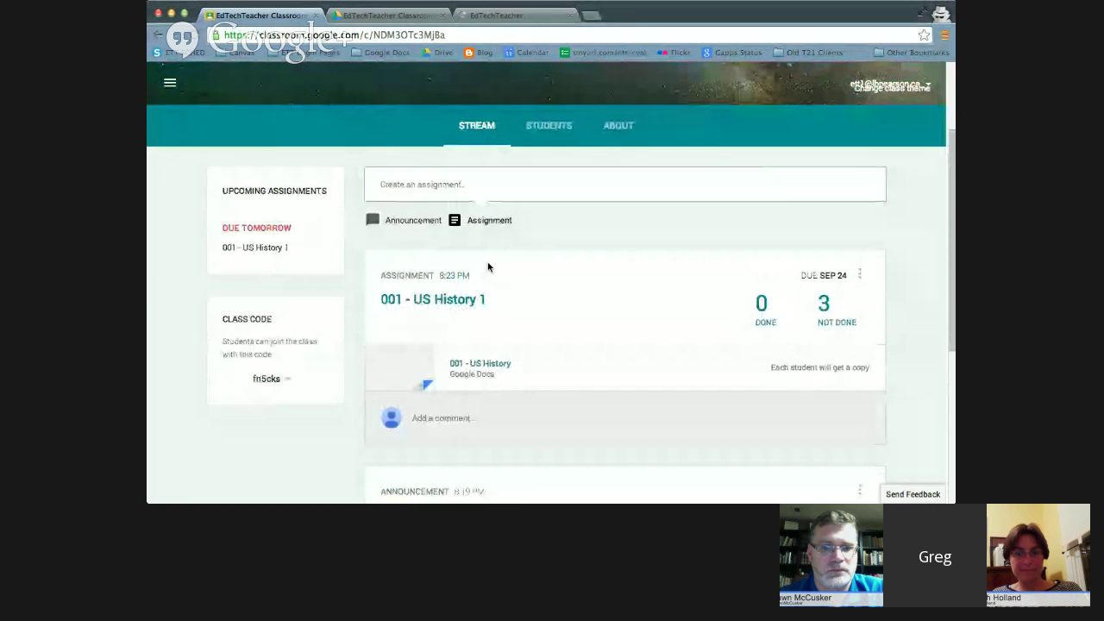
scroll(483, 269, "down", 1)
left_click(438, 275)
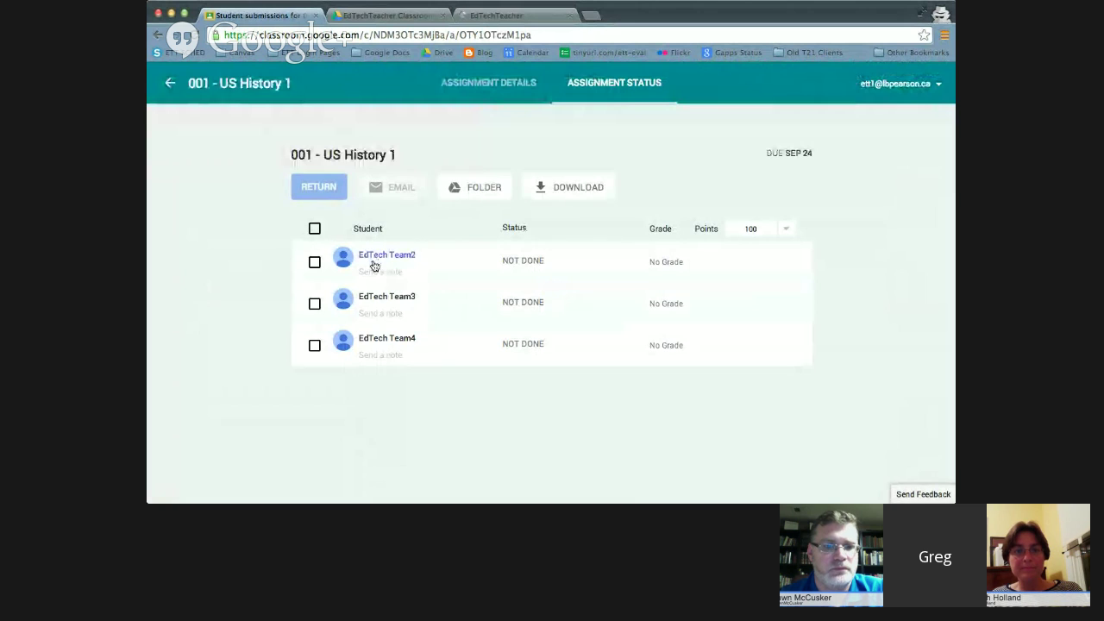
left_click(387, 253)
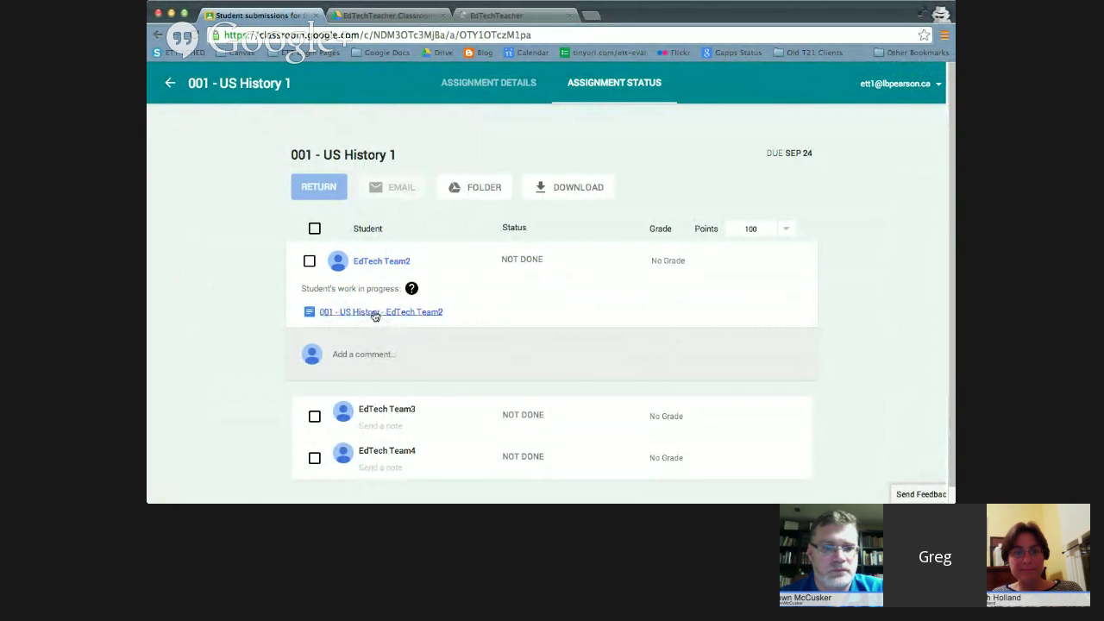
scroll(373, 312, "down", 1)
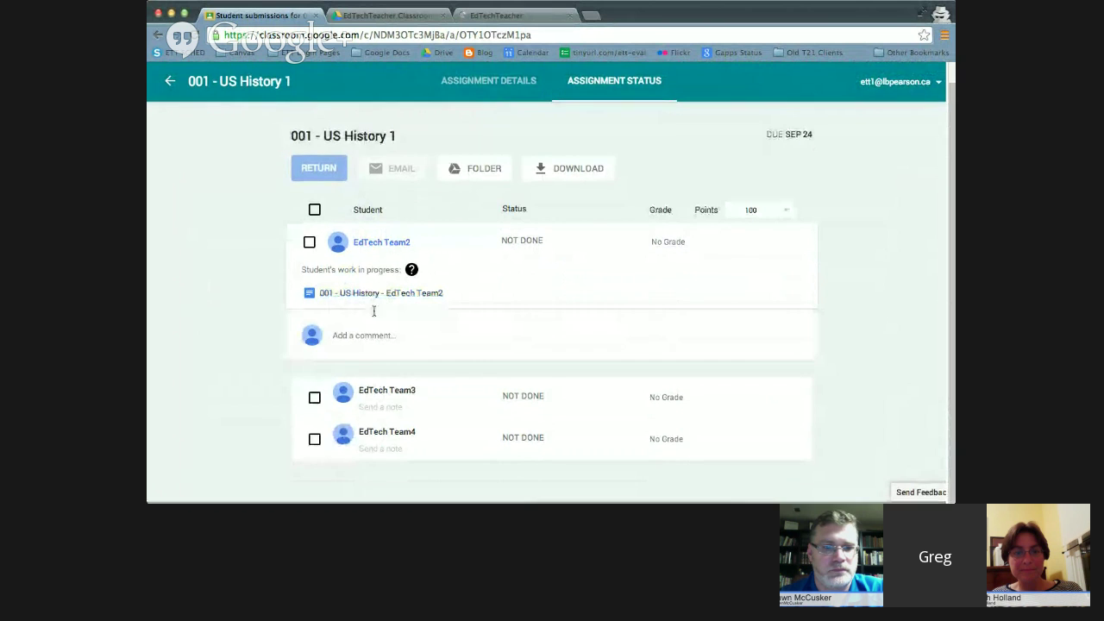
left_click(374, 395)
scroll(375, 392, "down", 4)
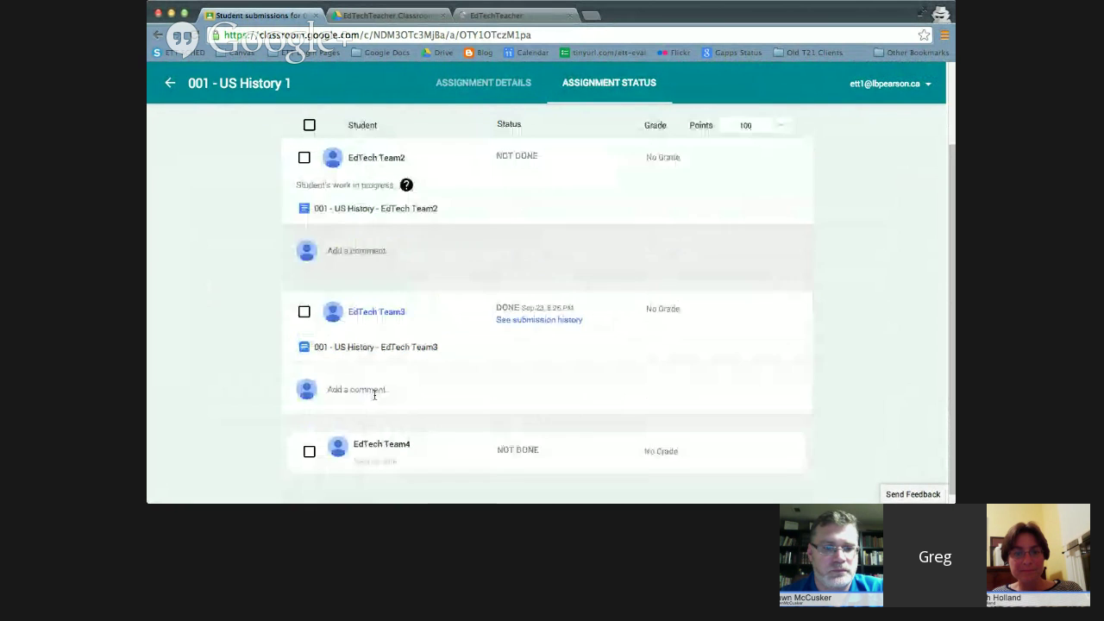
left_click(362, 439)
scroll(362, 438, "up", 3)
scroll(362, 328, "up", 2)
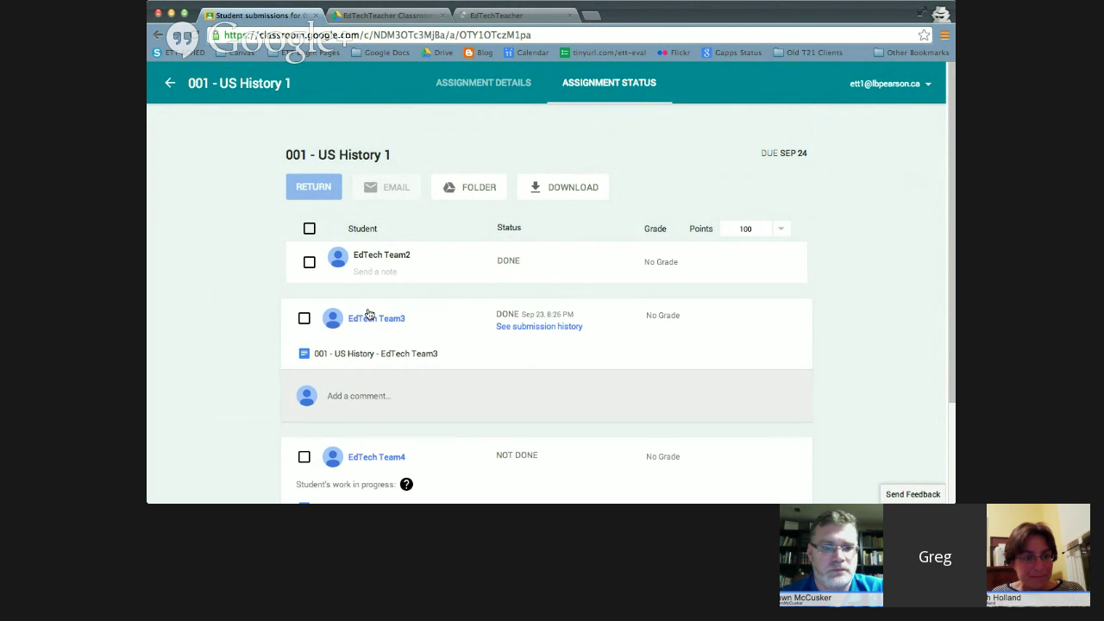
scroll(368, 314, "down", 1)
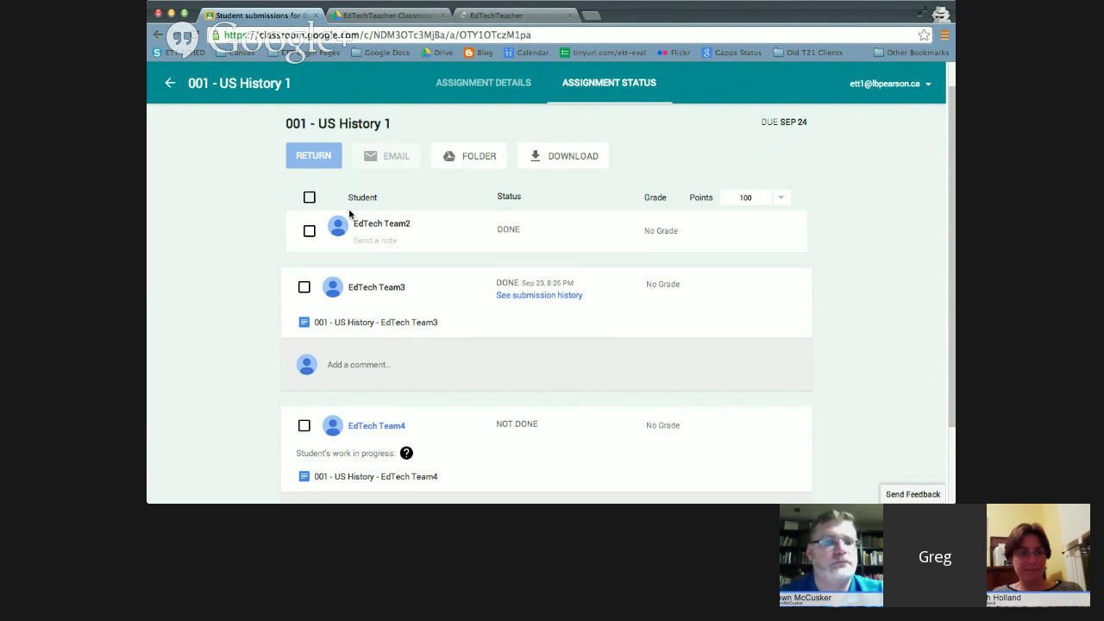
scroll(349, 214, "down", 1)
scroll(349, 214, "down", 2)
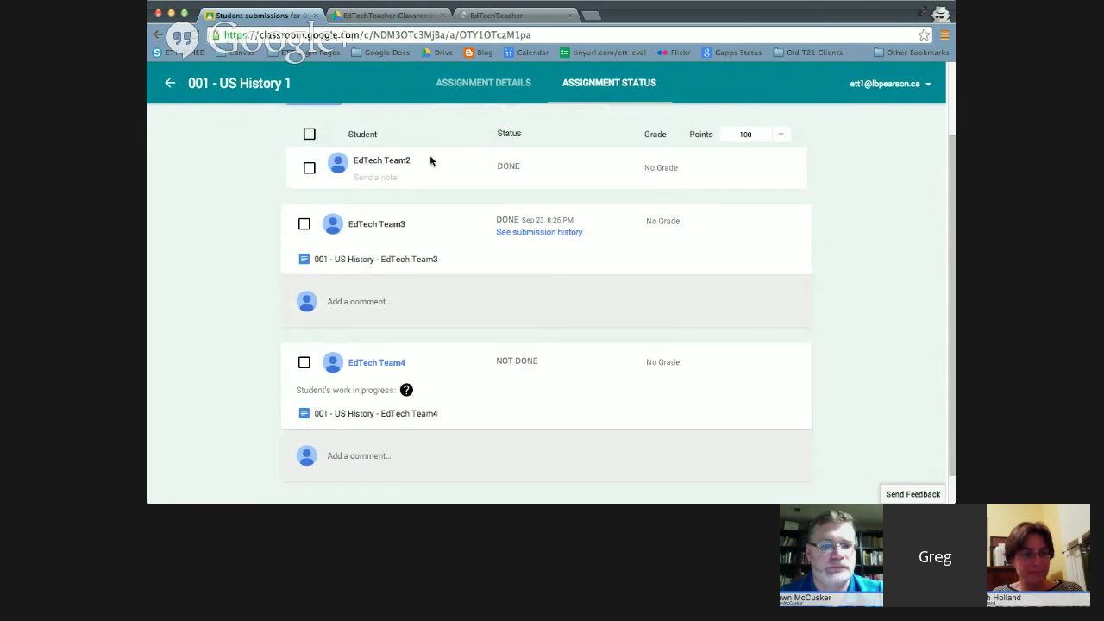
scroll(444, 163, "up", 3)
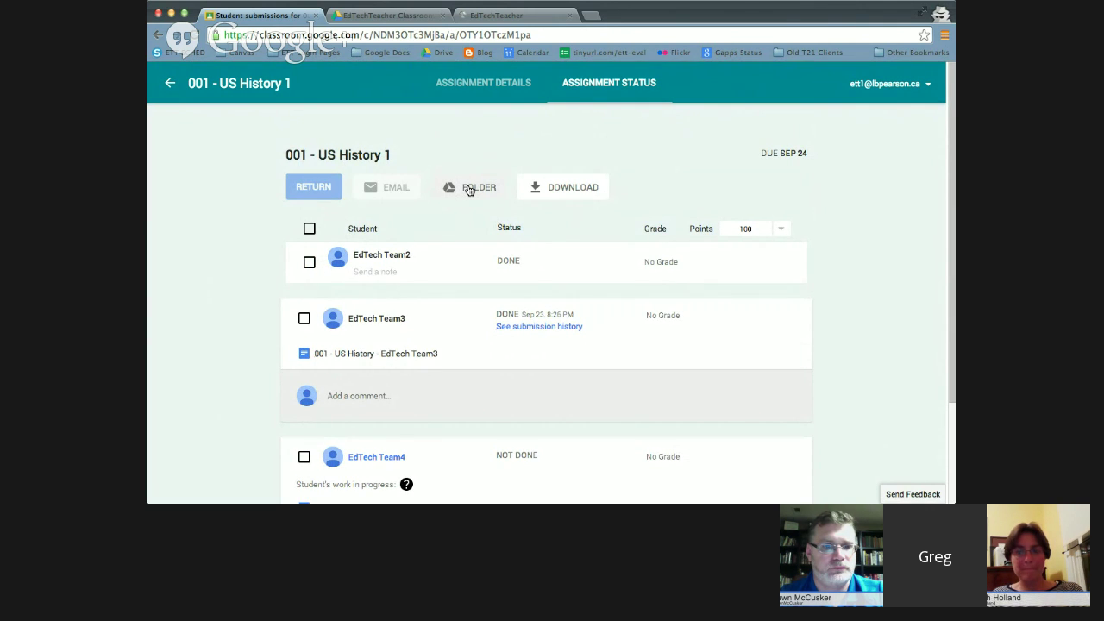
Step: In Google Drive, browse Classroom > EdTechTeacher Classroom Webinar and open the 001 - US History 1 folder holding the student work
left_click(469, 190)
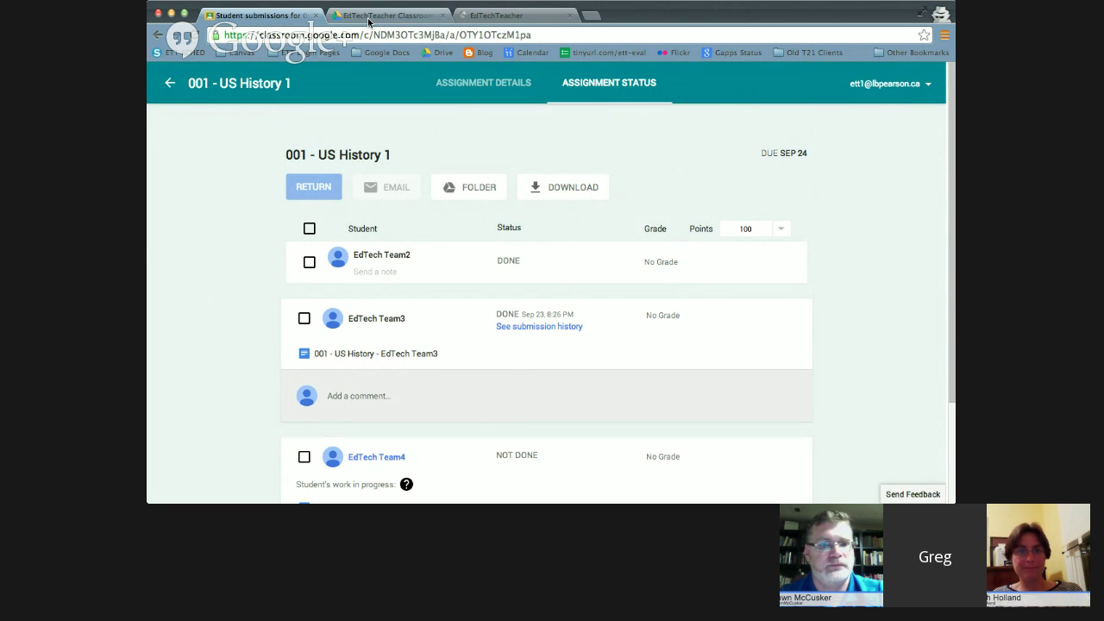
left_click(218, 221)
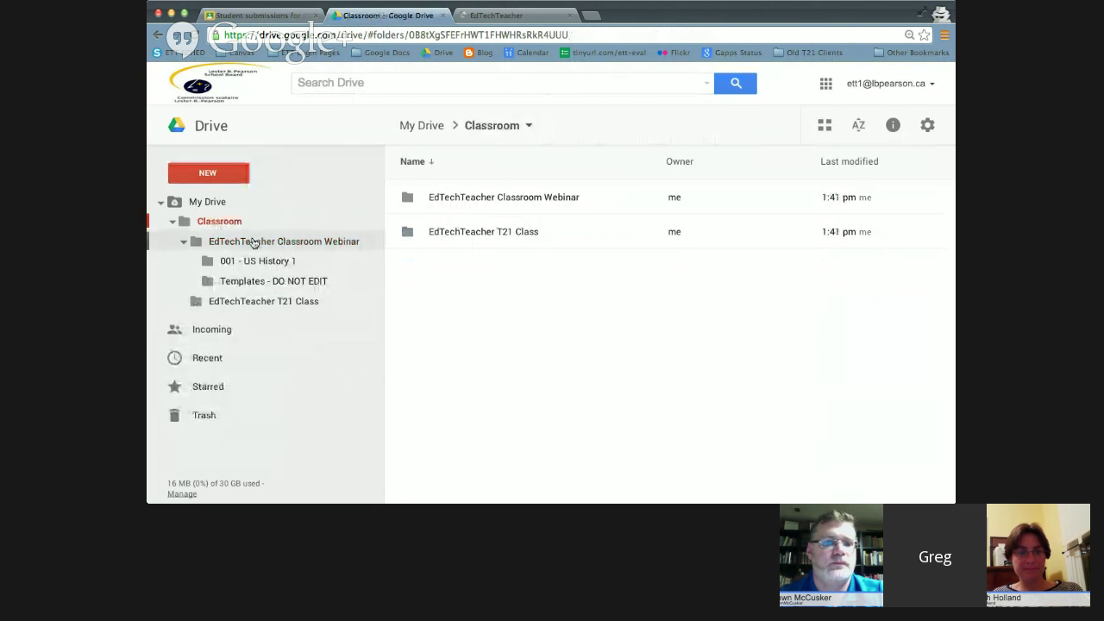
left_click(250, 241)
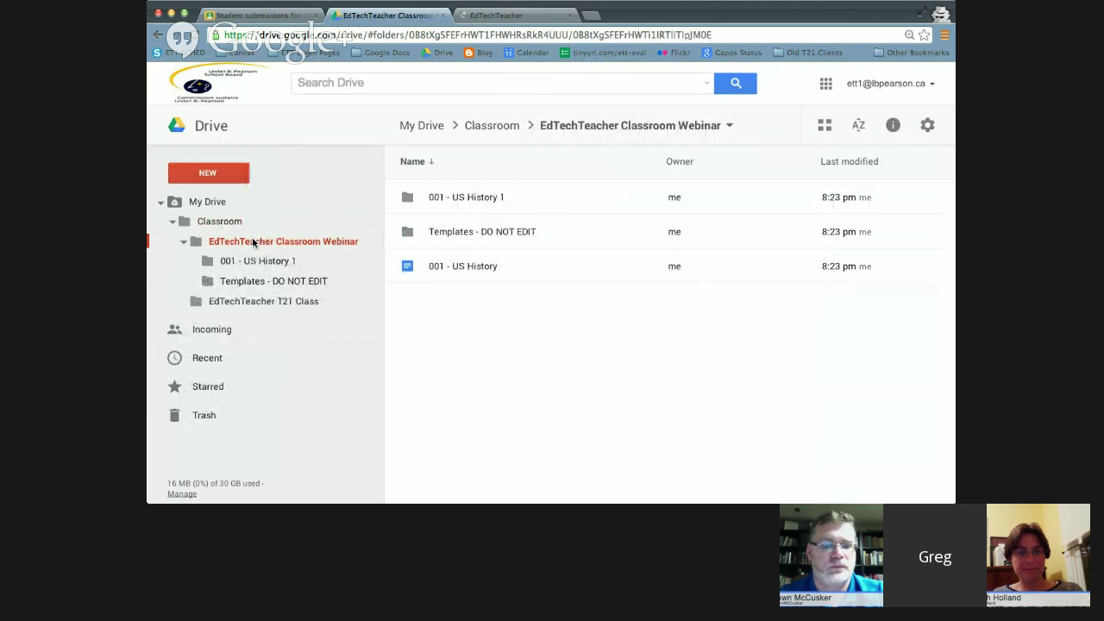
left_click(249, 262)
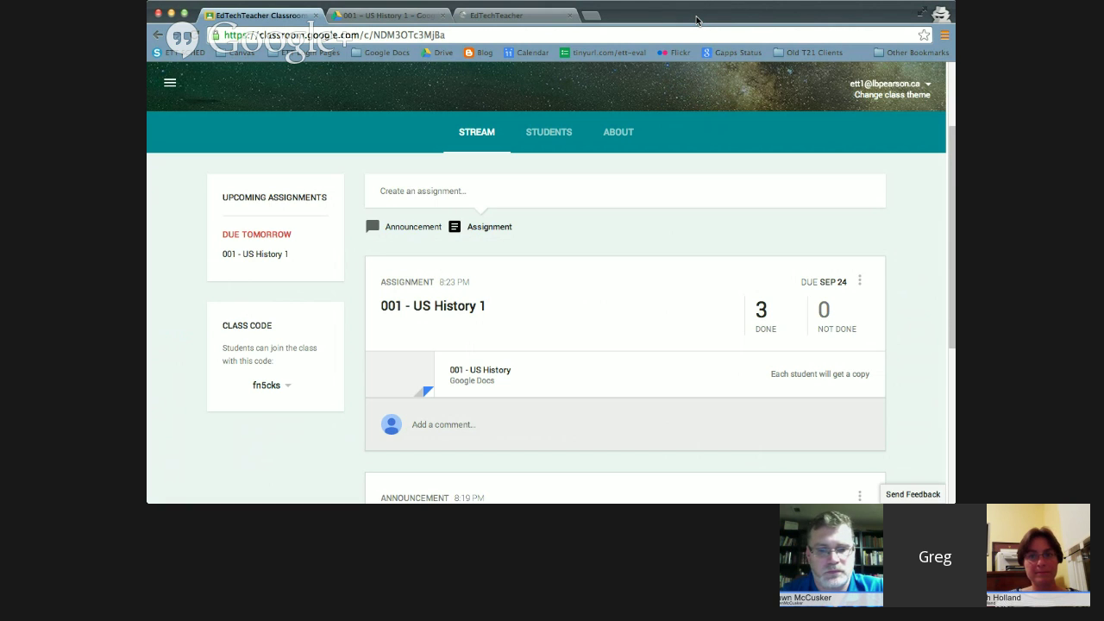
Step: Check the teacher's Gmail inbox at gmail.com, read the notification about the T21 Assignment 1 comment, and close the mail
left_click(590, 16)
type("gmail.com")
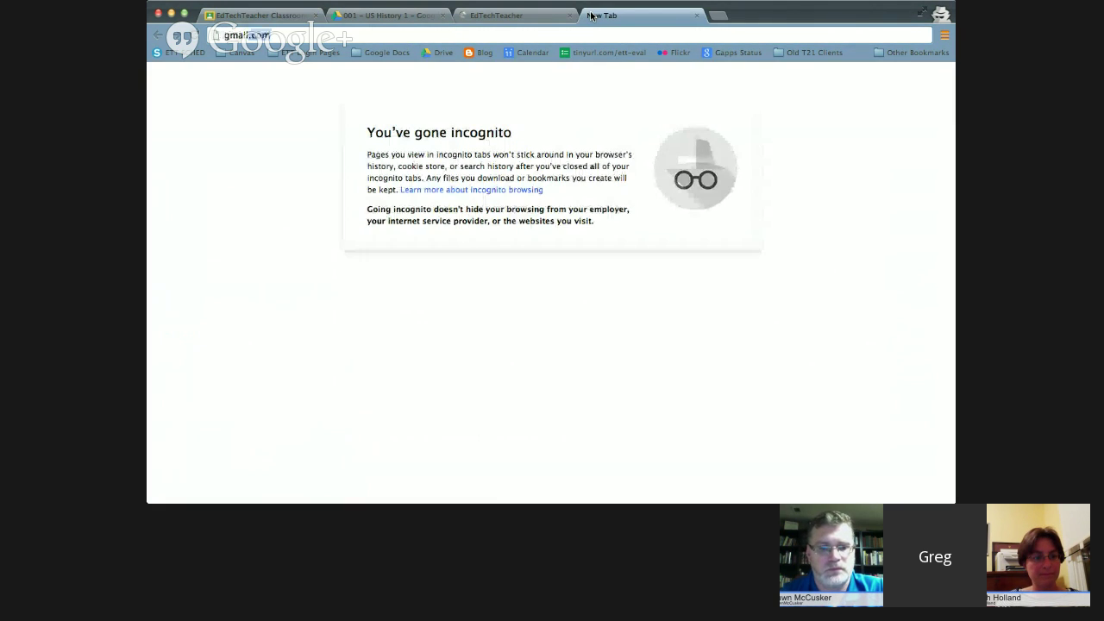
key("Return")
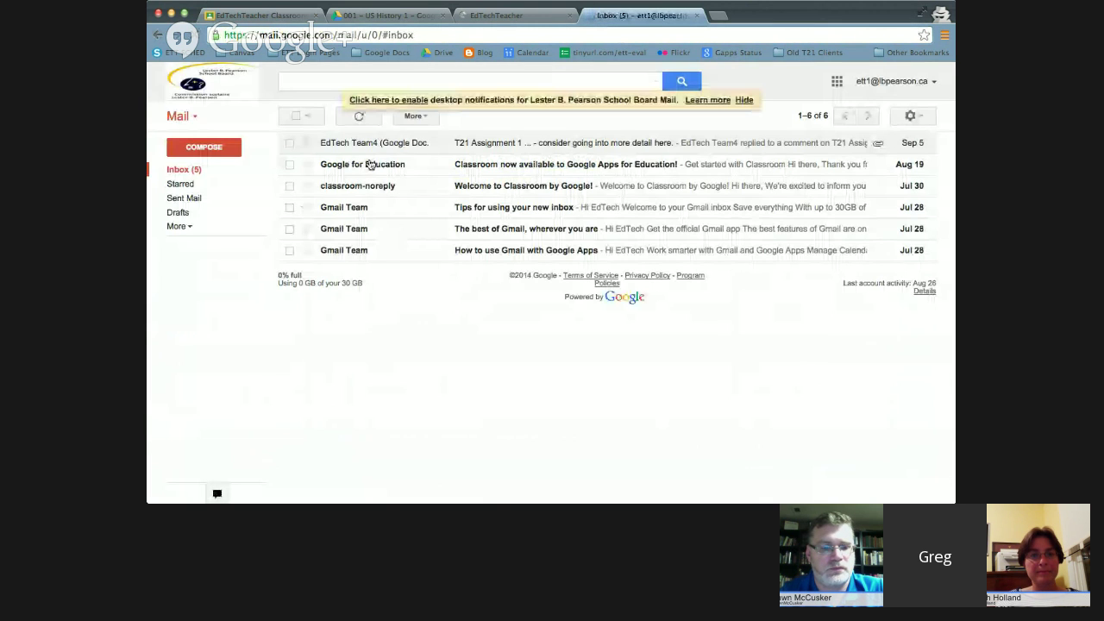
left_click(370, 143)
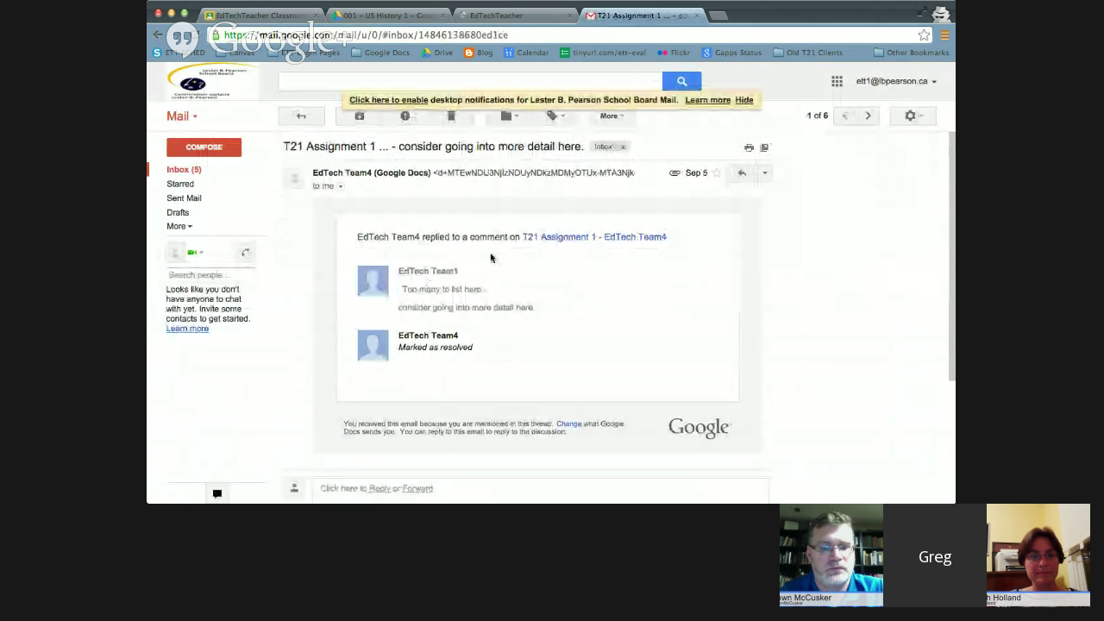
left_click(701, 15)
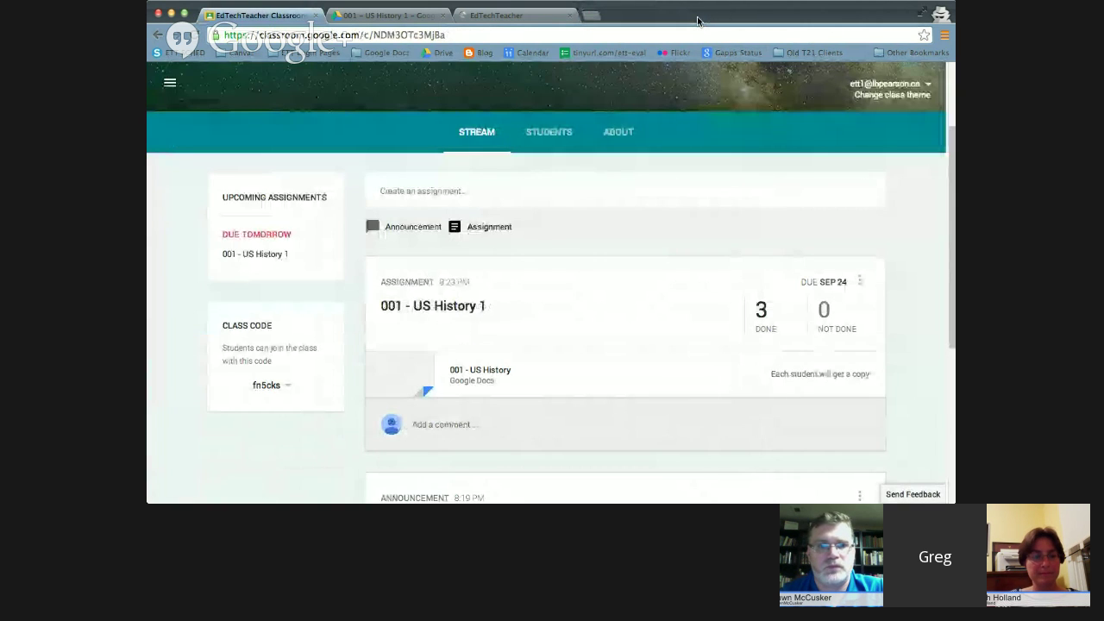
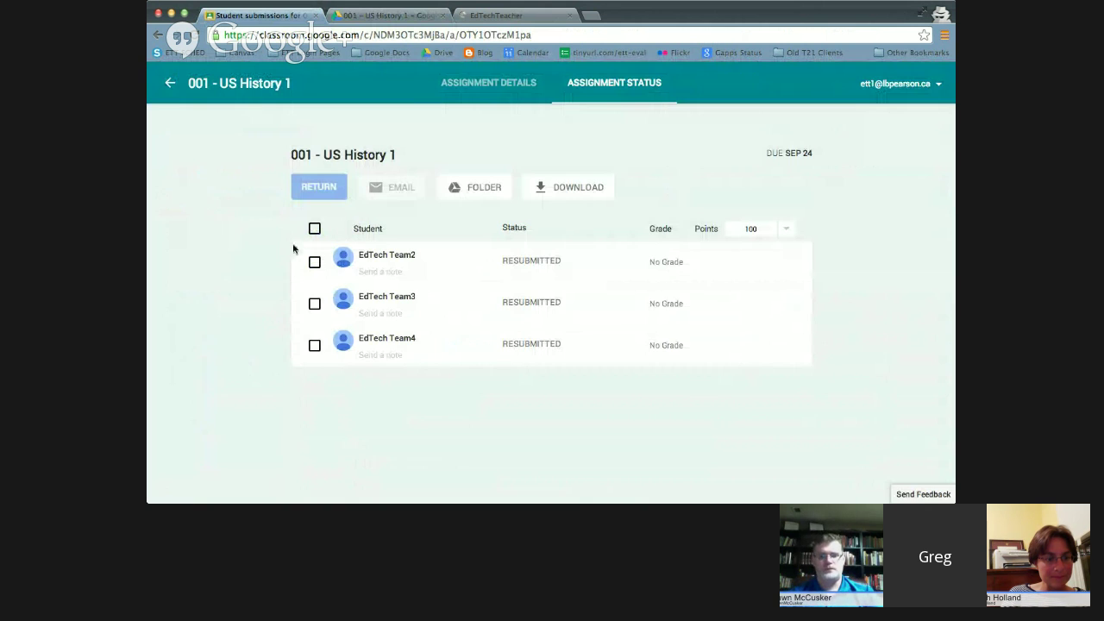
left_click(314, 228)
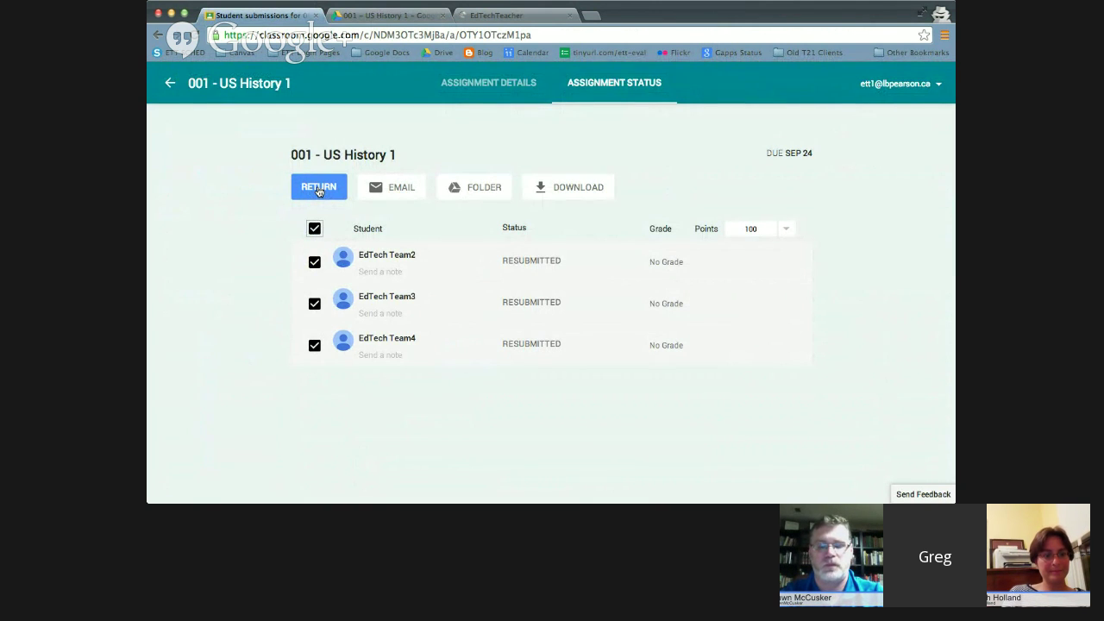
left_click(314, 228)
left_click(314, 261)
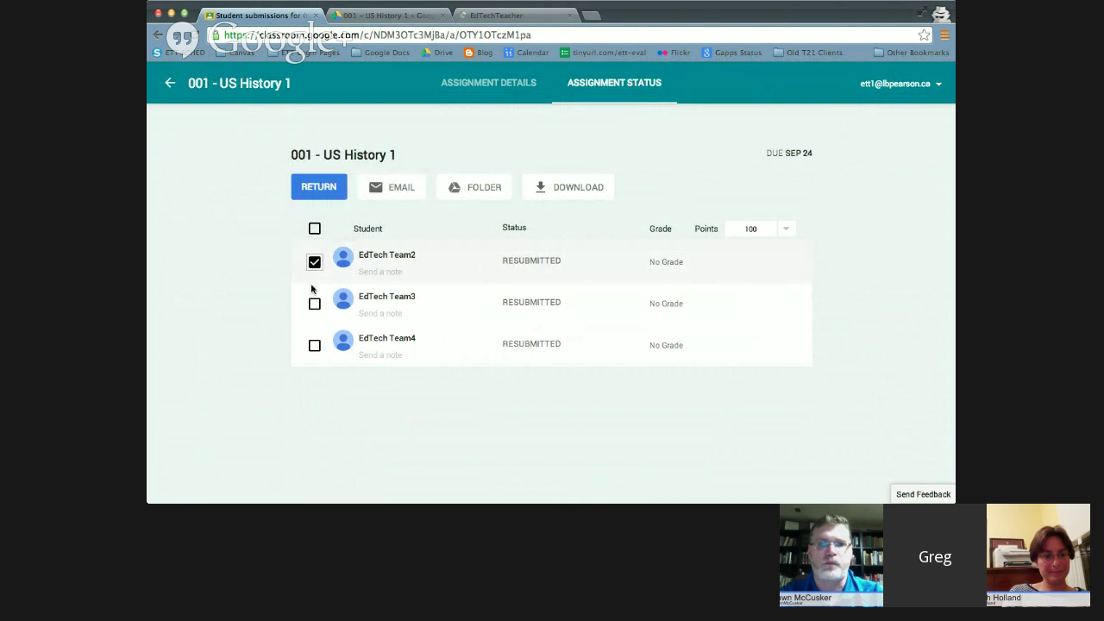
left_click(314, 345)
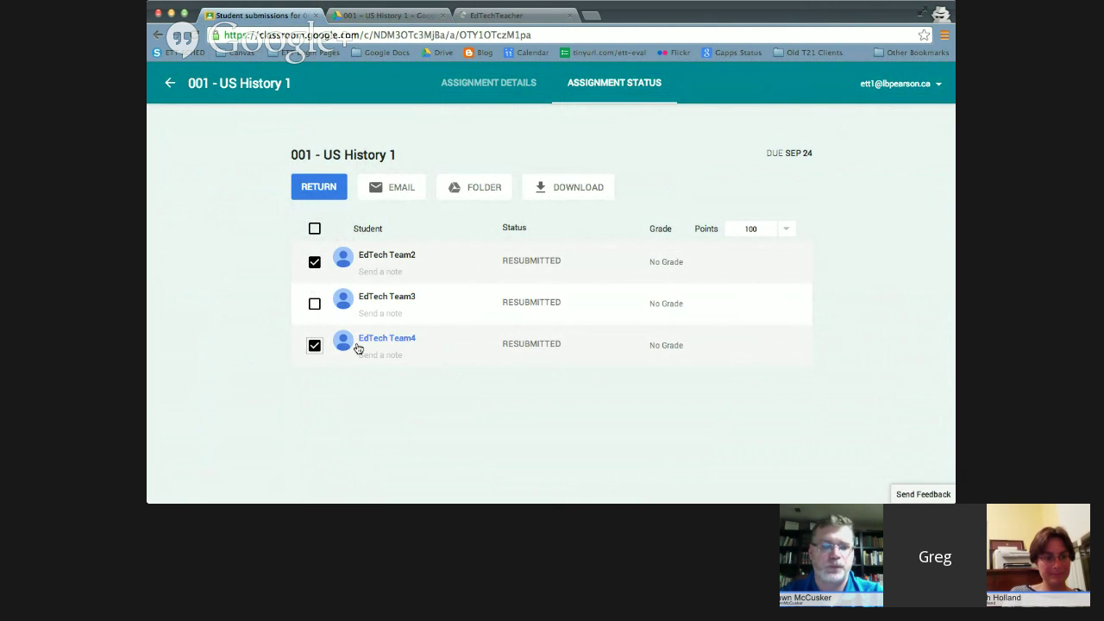
left_click(314, 261)
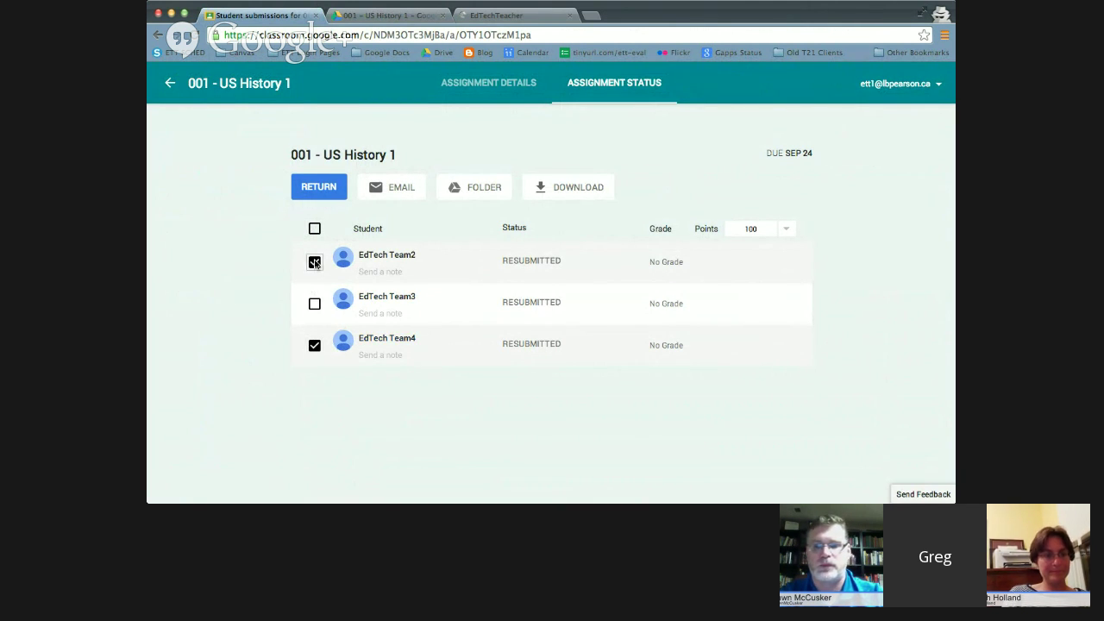
left_click(314, 345)
Step: Expand EdTech Team2's submission and post the comment "Please see my comments and improve your work."
left_click(388, 258)
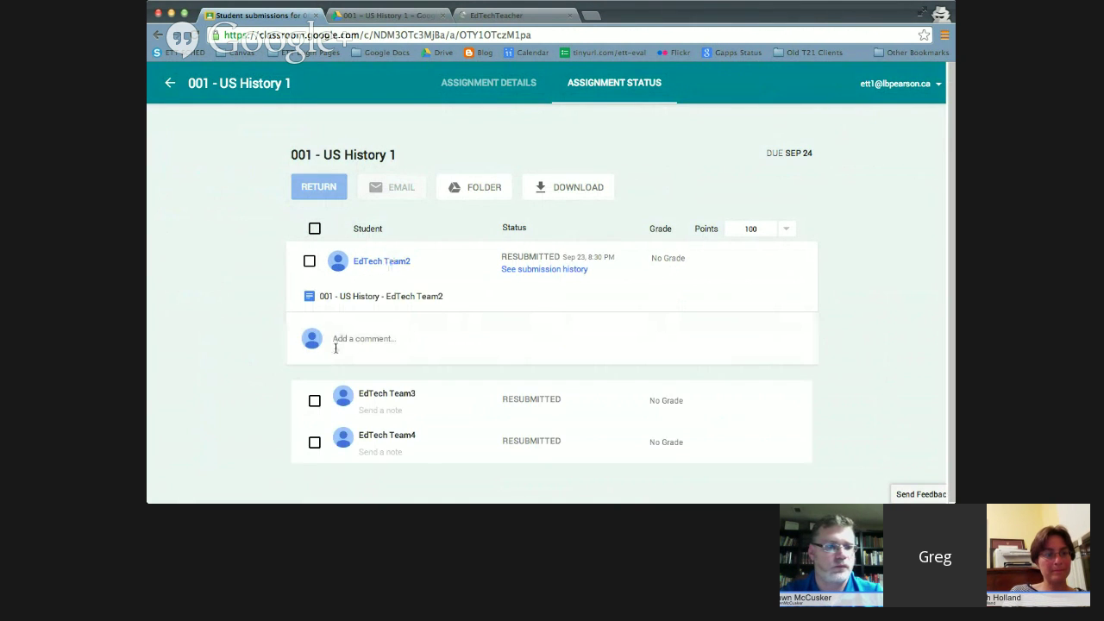
type("Pleas")
key("BackSpace")
key("BackSpace")
type("s")
key("BackSpace")
type("as")
key("BackSpace")
key("BackSpace")
type("ase see my comments and improve y")
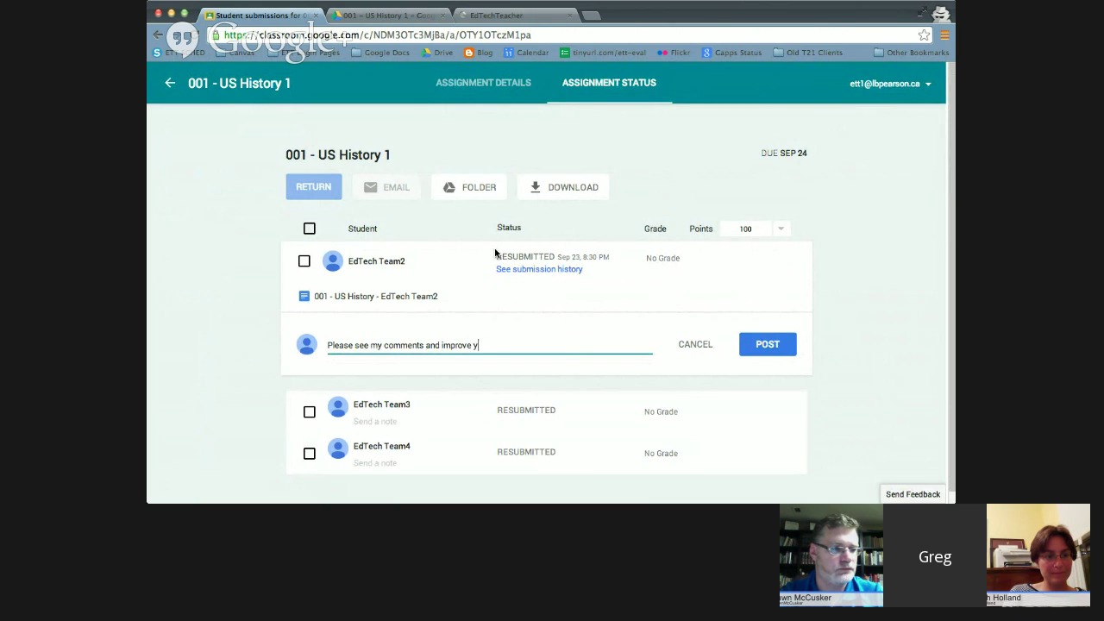
type("our wrok!")
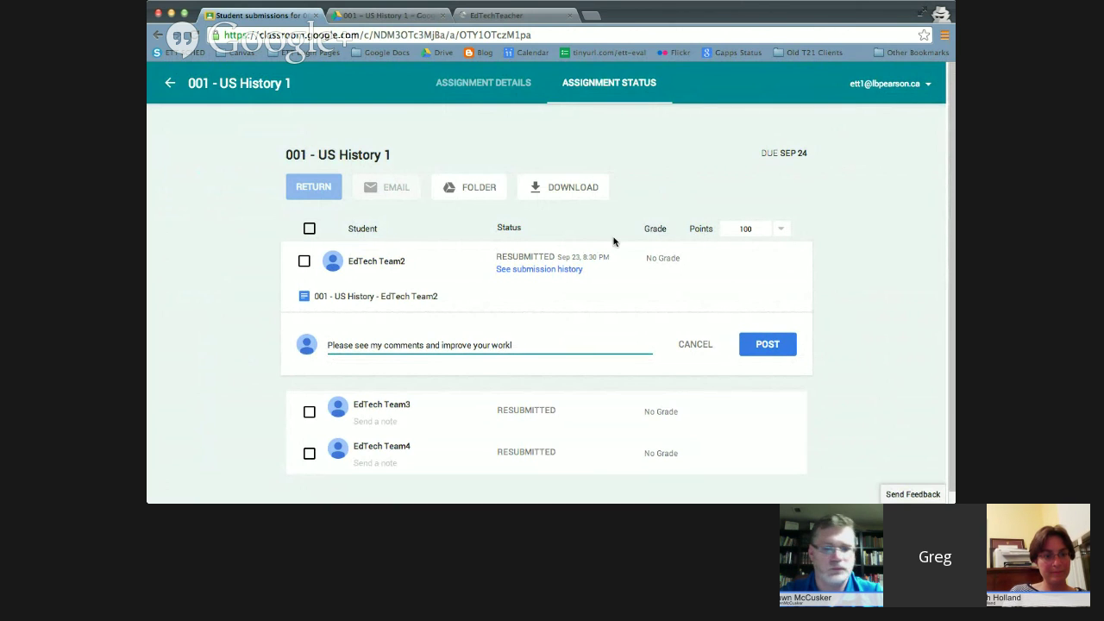
left_click(780, 349)
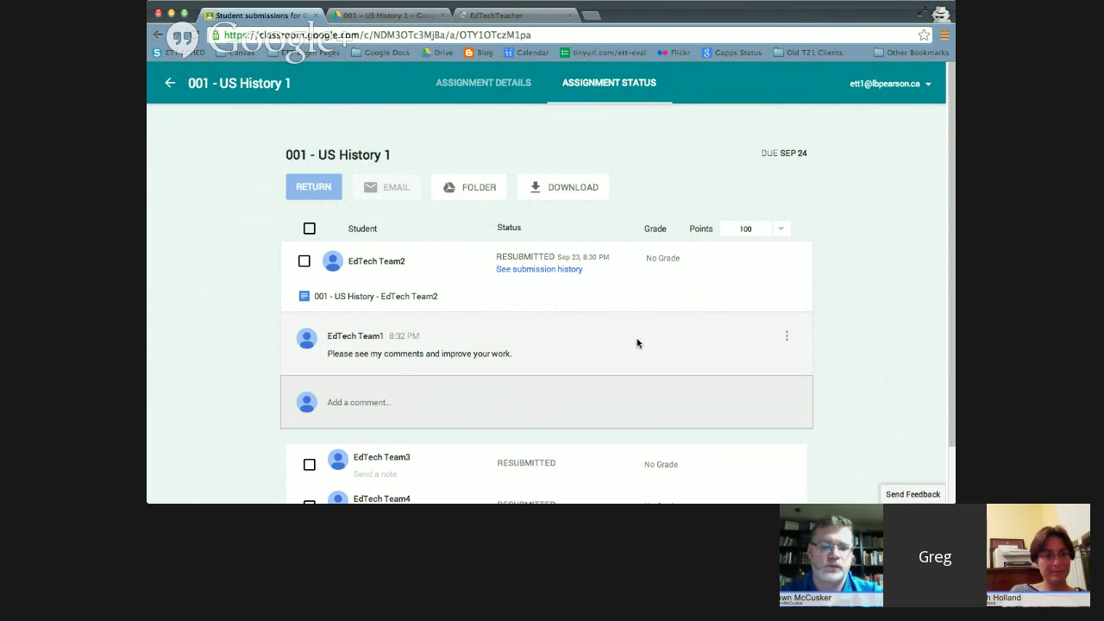
Step: In the 001 - US History 1 Drive folder, widen the folder tree to fit the full folder names and return to the submissions
left_click(373, 18)
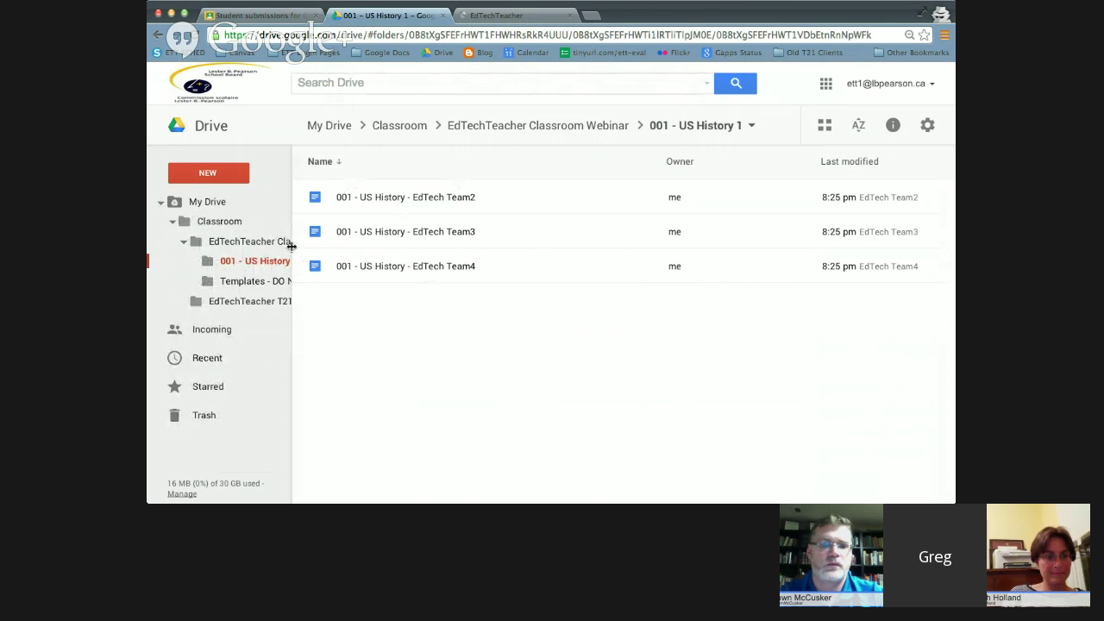
left_click_drag(291, 247, 374, 251)
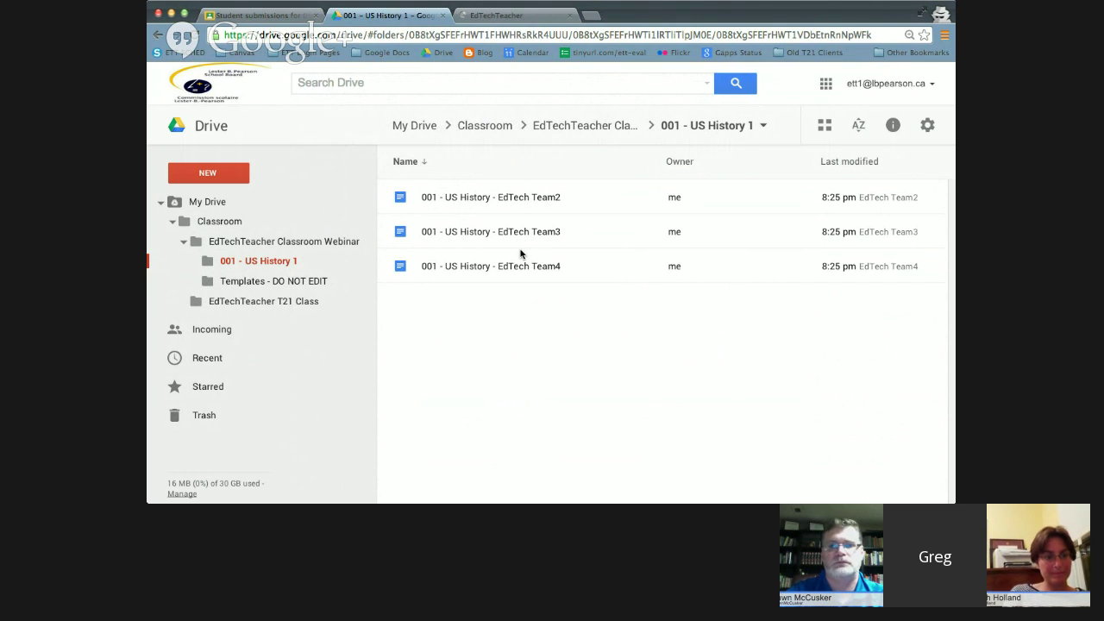
left_click(233, 16)
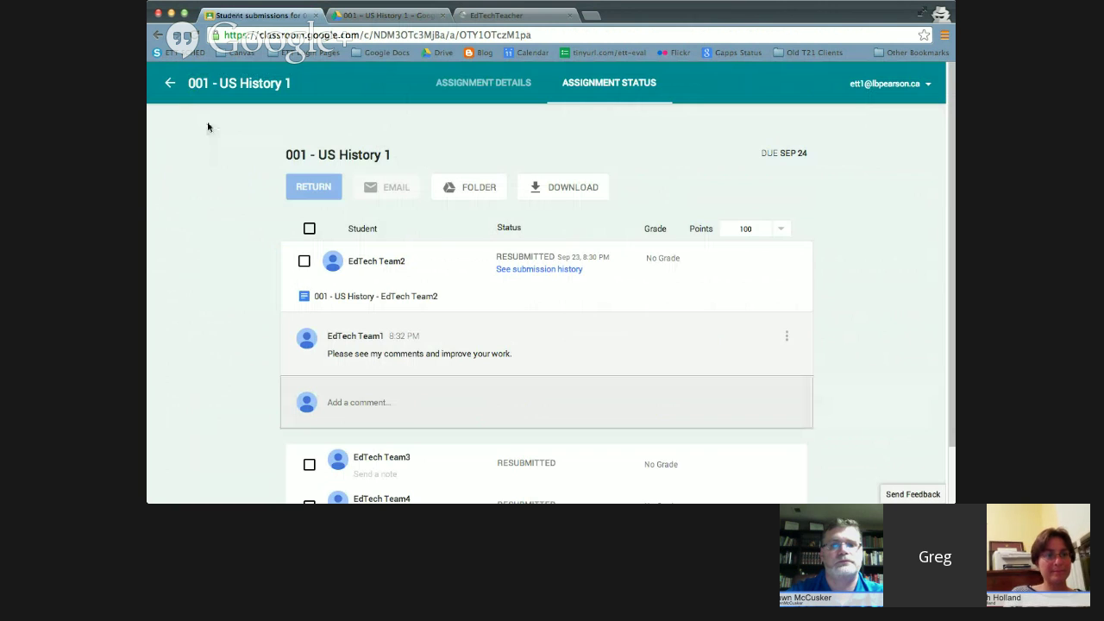
Step: Assign "002 - US History 1" with the instructions "Please make your own Google Document and turn it in...answer our typical weekly reflection prompt."
left_click(170, 83)
left_click(439, 234)
type("002 - US History 1")
left_click(421, 276)
type("Please make your own Google Document and turn it in...answer our typicall weekly reflection prompt.")
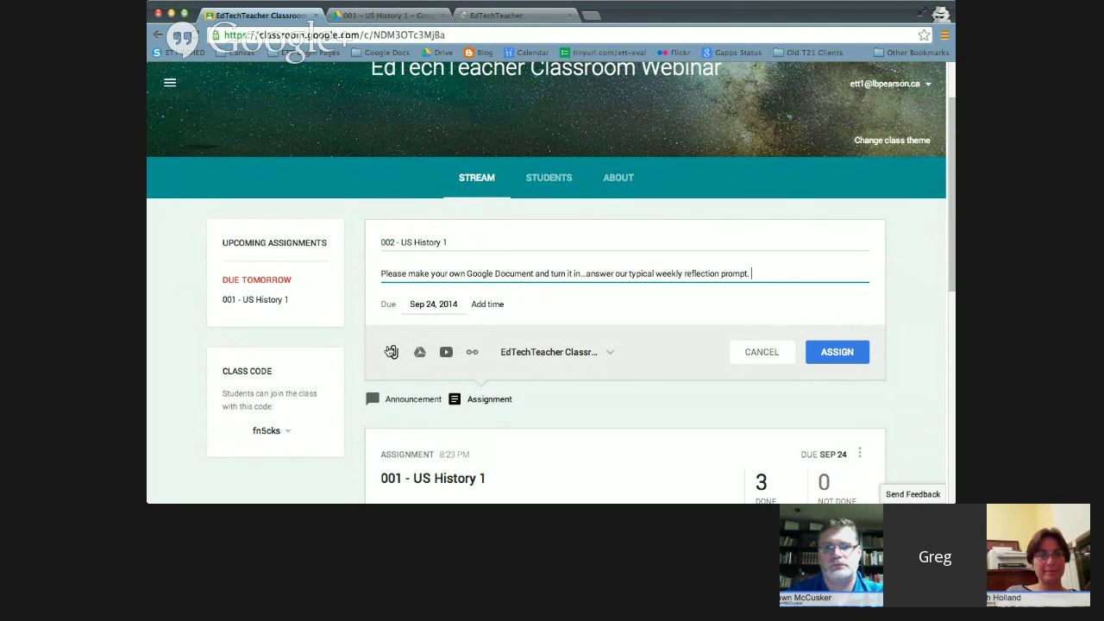
left_click(841, 355)
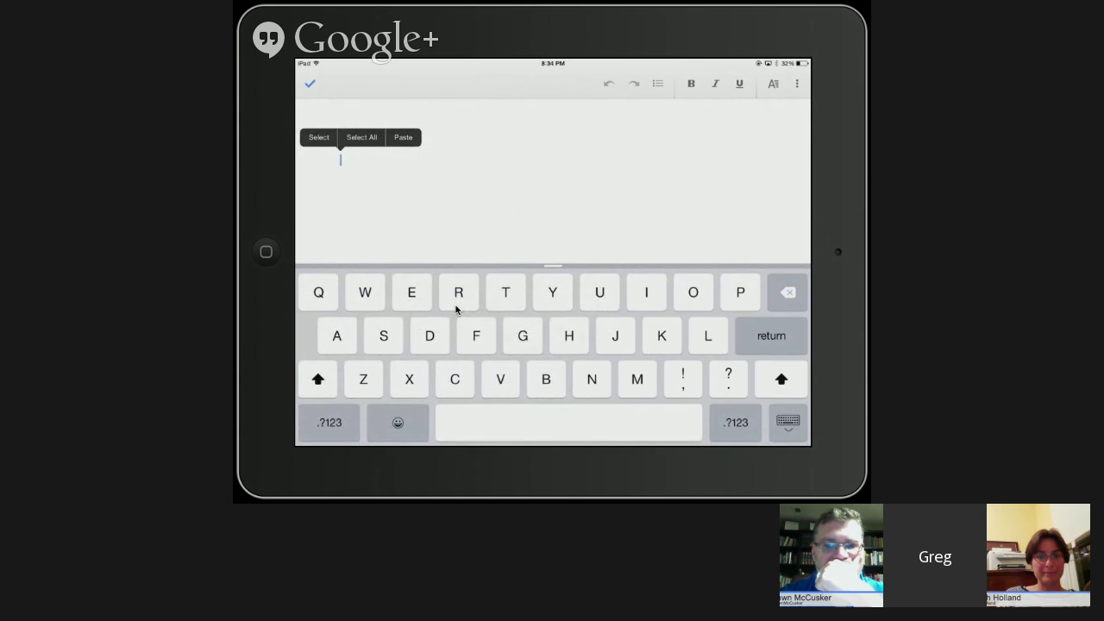
Step: On the student's iPad, write "Here is my work!" in the blank document
type("Here is my work!")
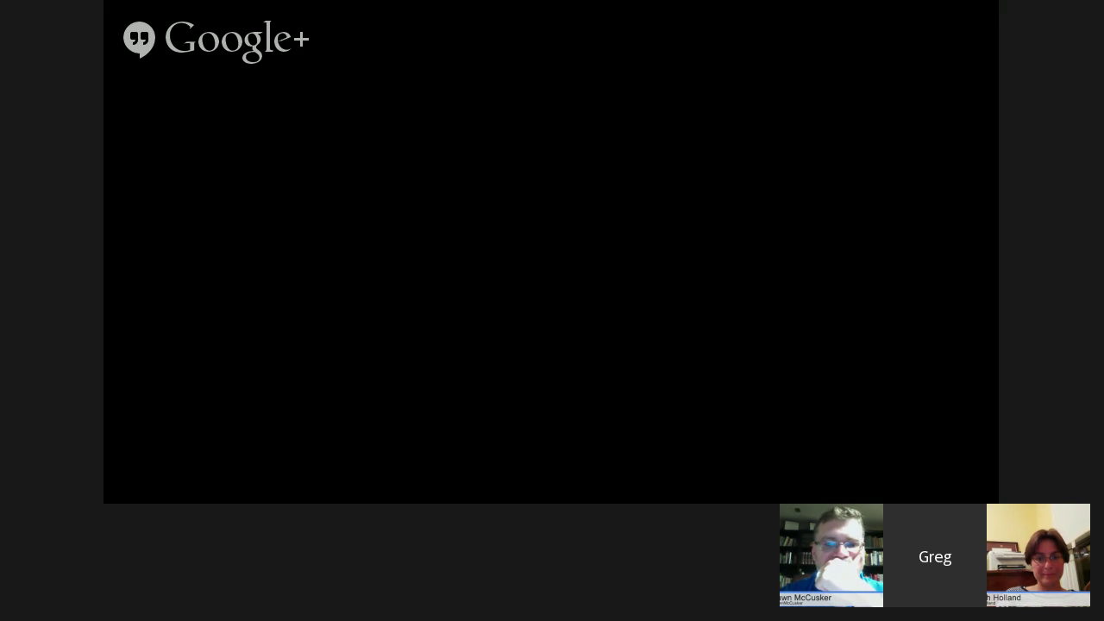
Step: In the teacher's Classroom, open the Drive folder of the 002 - US History 1 submissions and view EdTech Team3's drawing
scroll(536, 270, "down", 2)
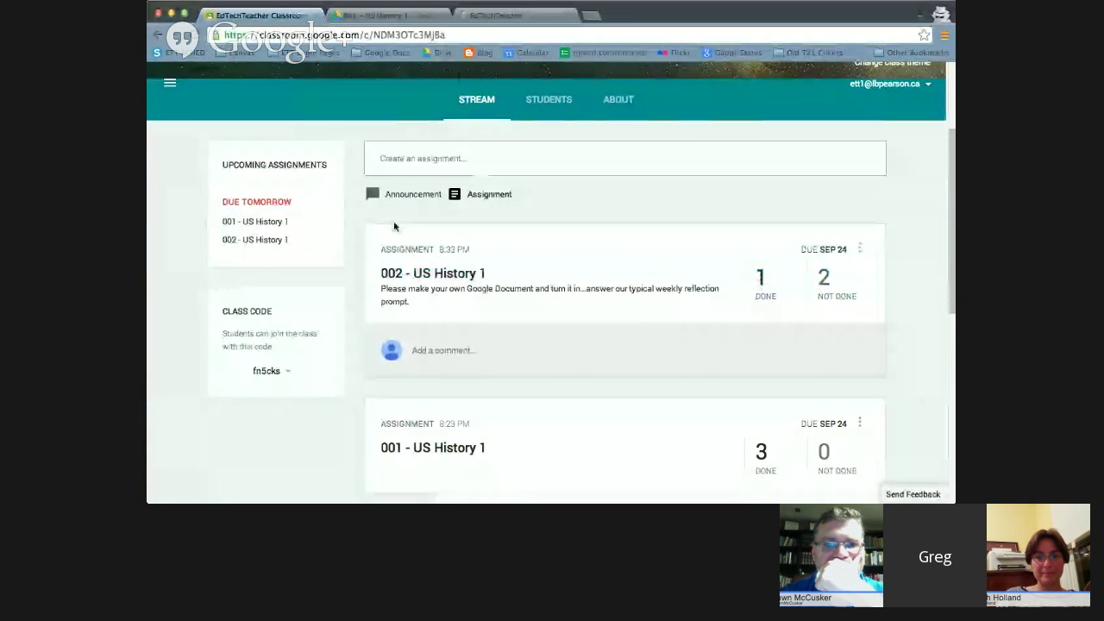
left_click(420, 274)
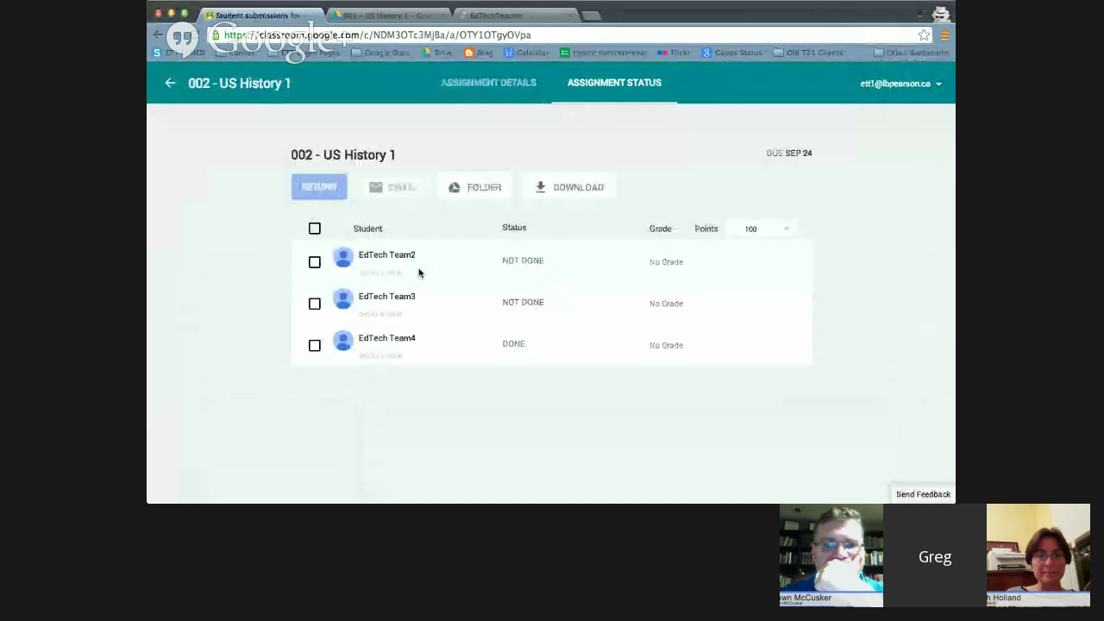
left_click(475, 188)
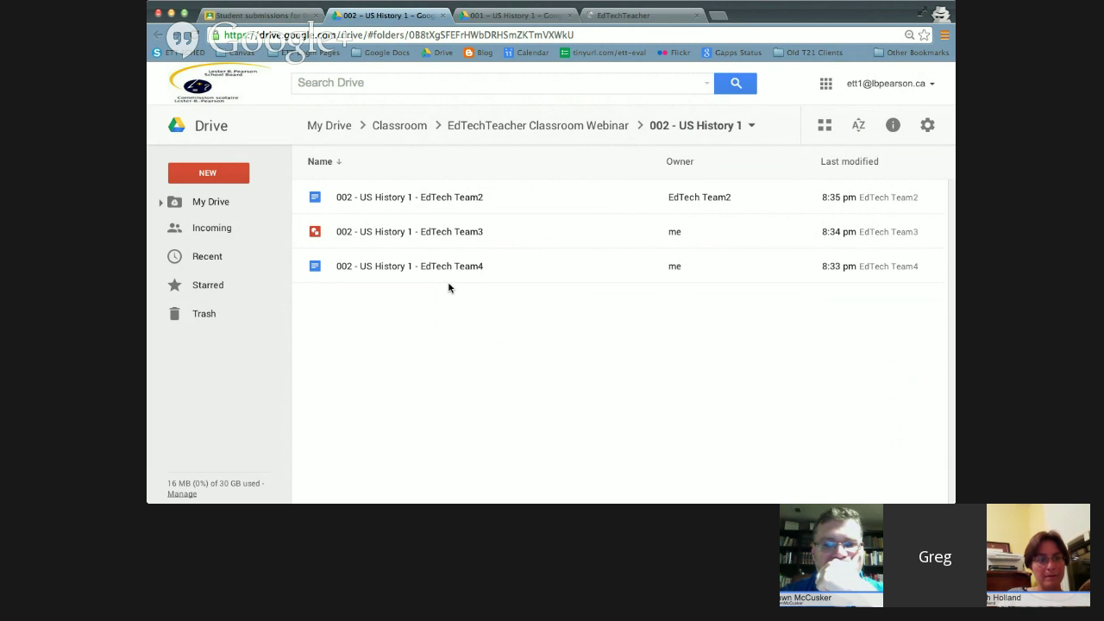
left_click(365, 235)
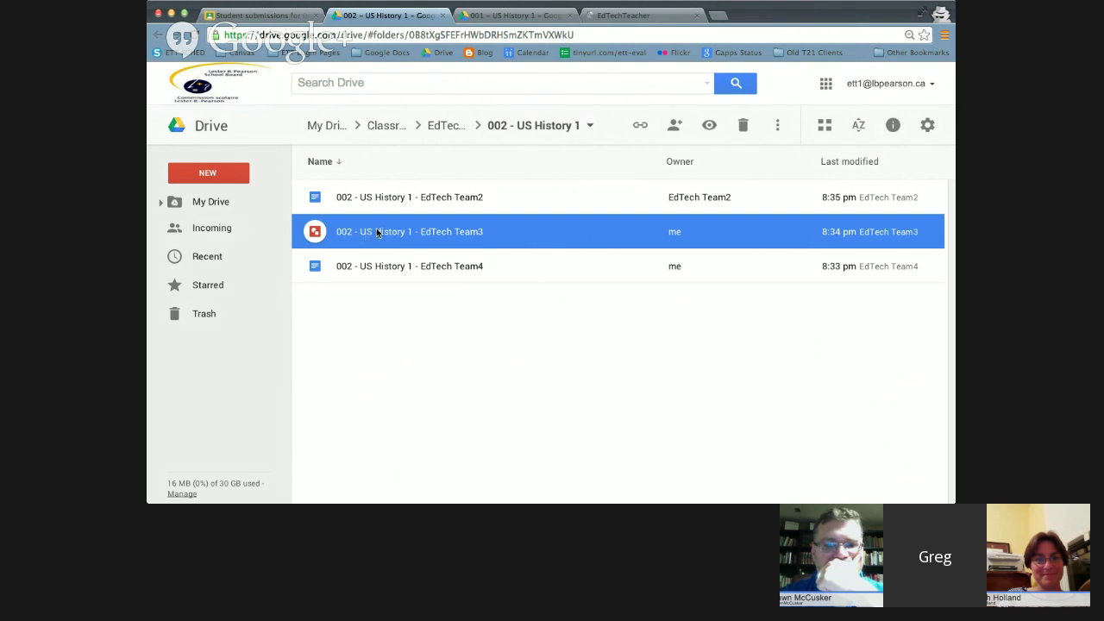
double_click(376, 231)
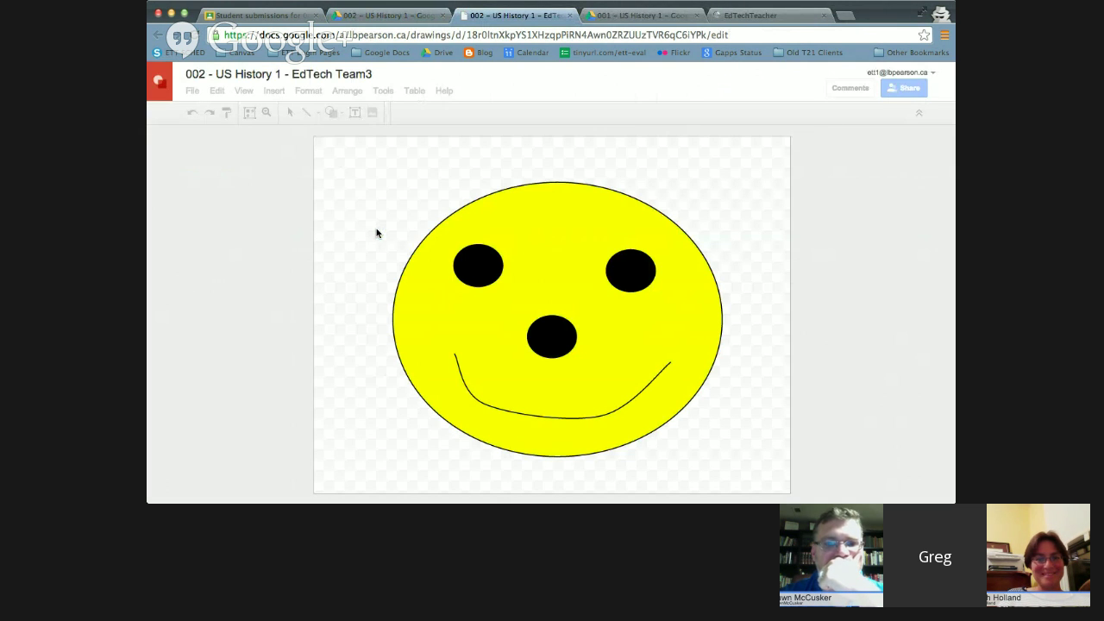
left_click(572, 16)
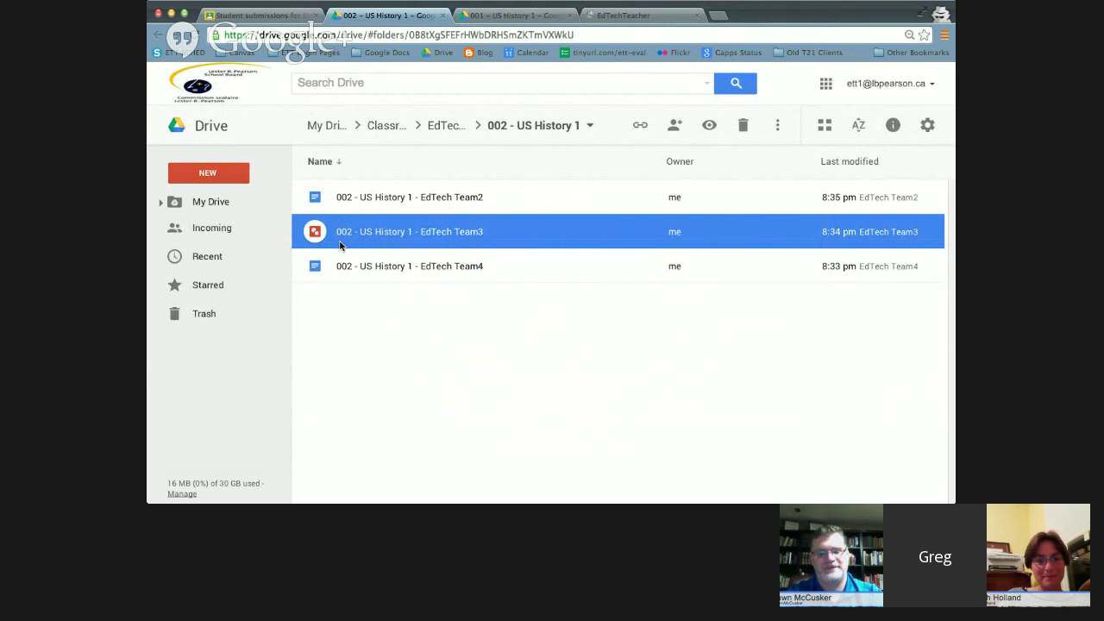
Step: In the document 001 - US History - EdTech Team2, compare the 8:24 PM and 8:25 PM revisions and close the revision history
left_click(239, 8)
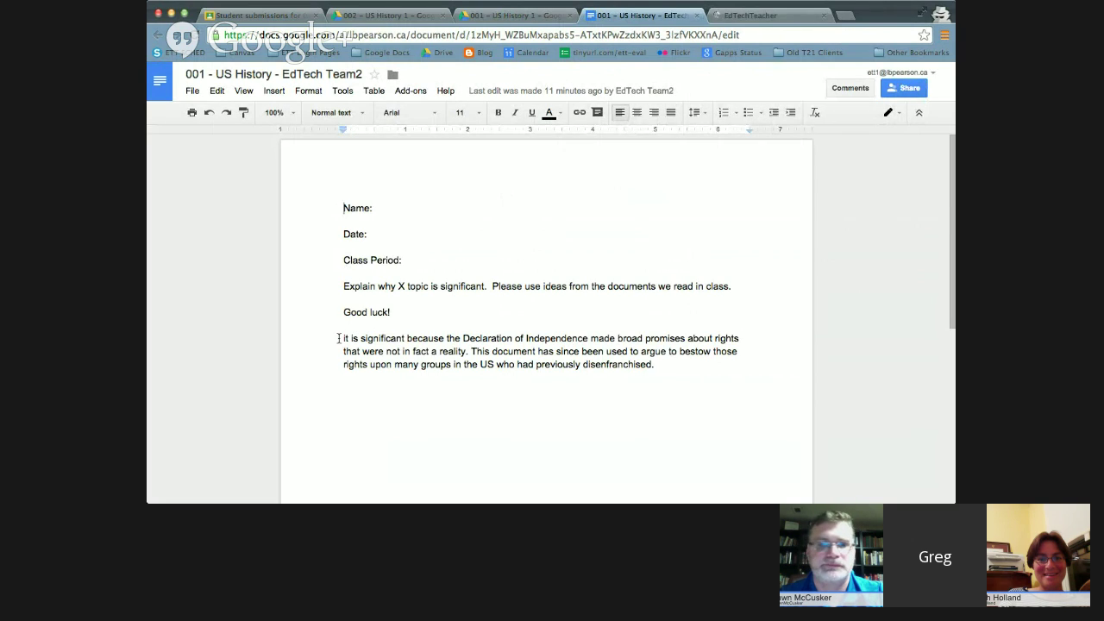
left_click(193, 91)
left_click(242, 258)
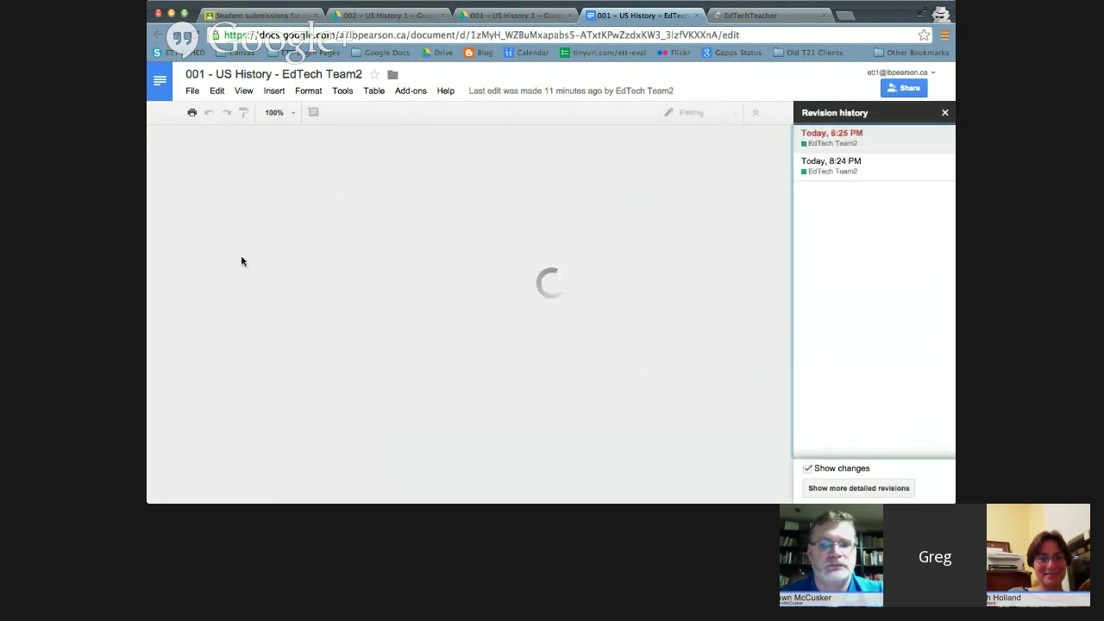
left_click(882, 175)
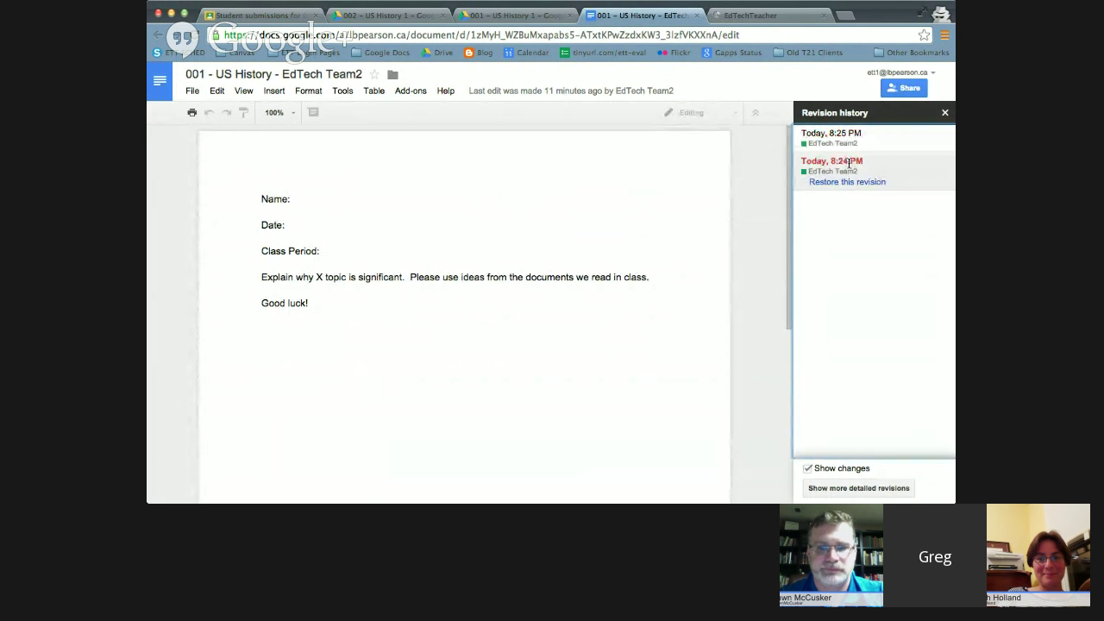
left_click(874, 133)
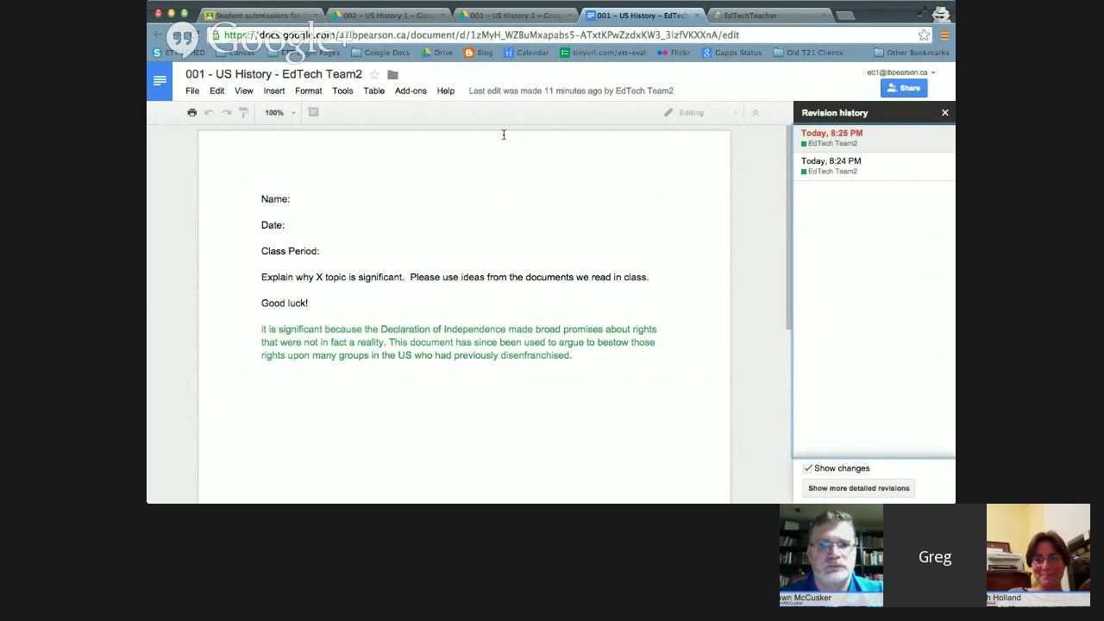
left_click(945, 113)
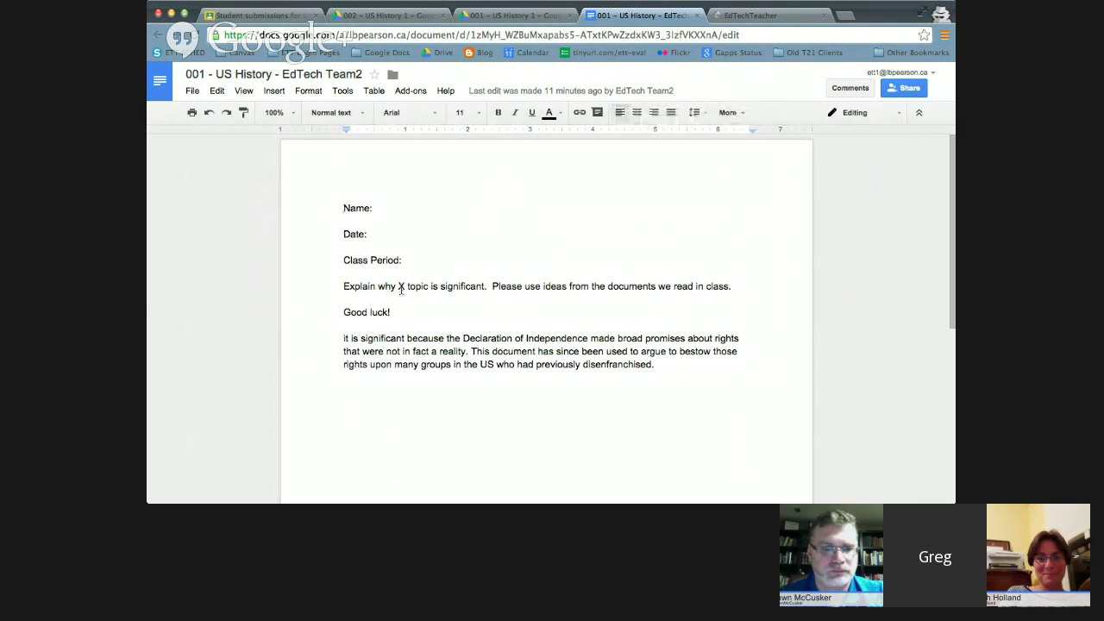
Step: Add the feedback "This is an outstanding response. Well done!" below the student's answer, separated by blank lines
key("Return")
key("Return")
key("Return")
type("This is an oustst")
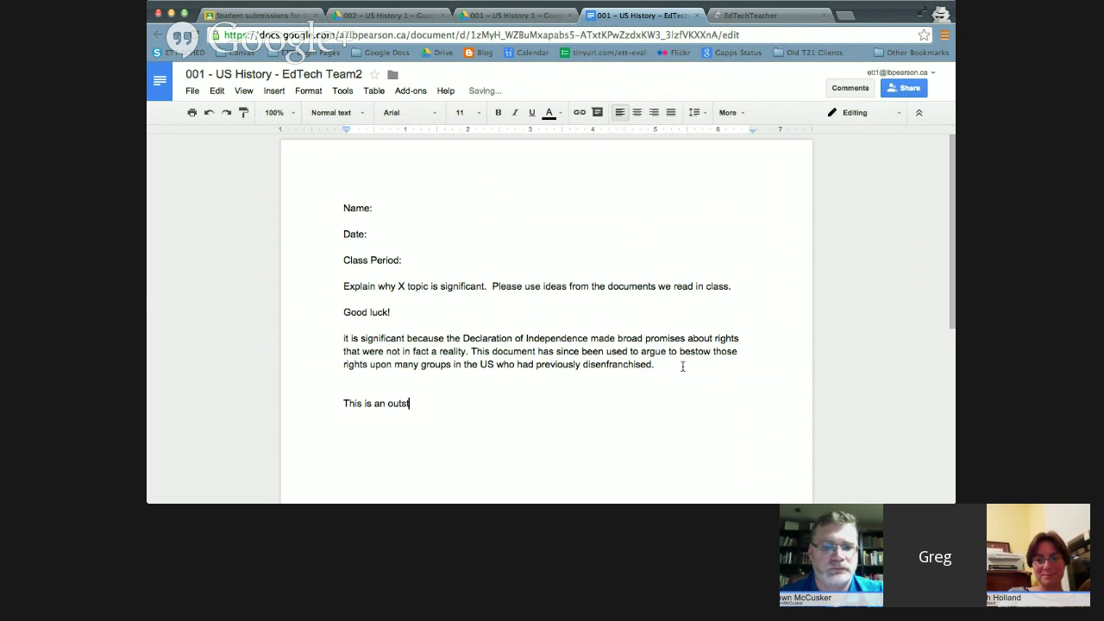
type("anding response. Well done!")
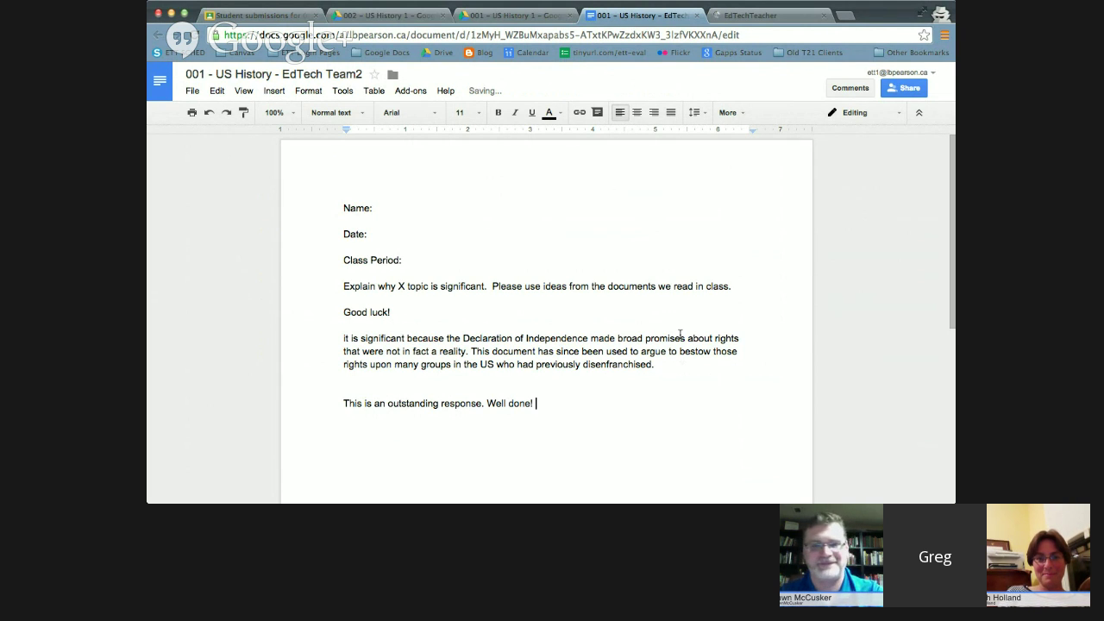
Step: Reopen the revision history to see the teacher's feedback, and view the student's 8:24 PM and 8:25 PM revisions
left_click(192, 90)
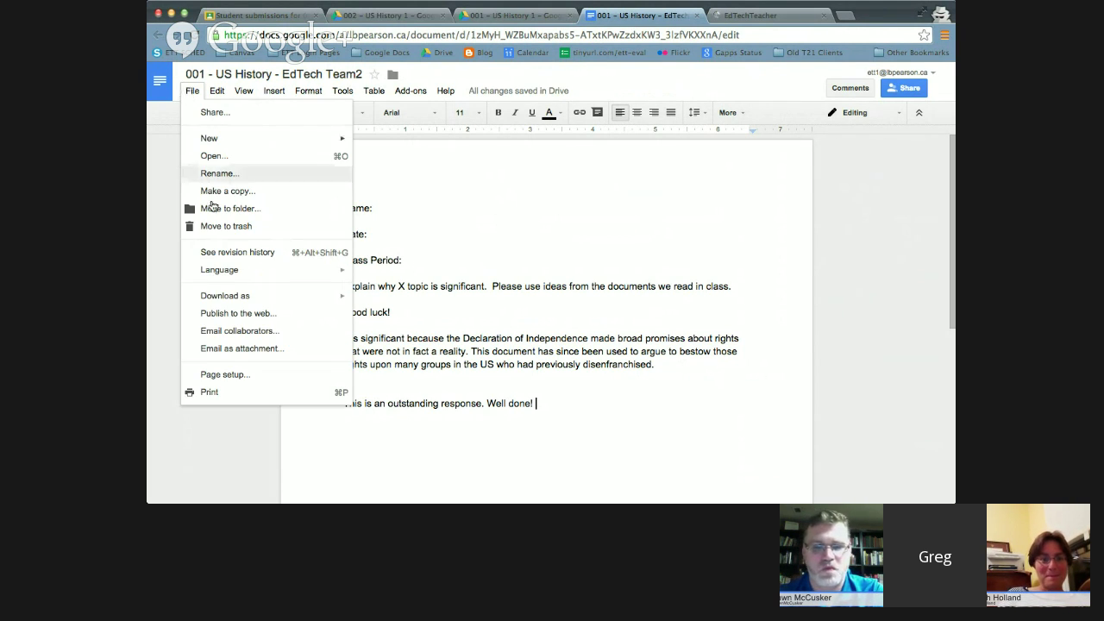
left_click(233, 251)
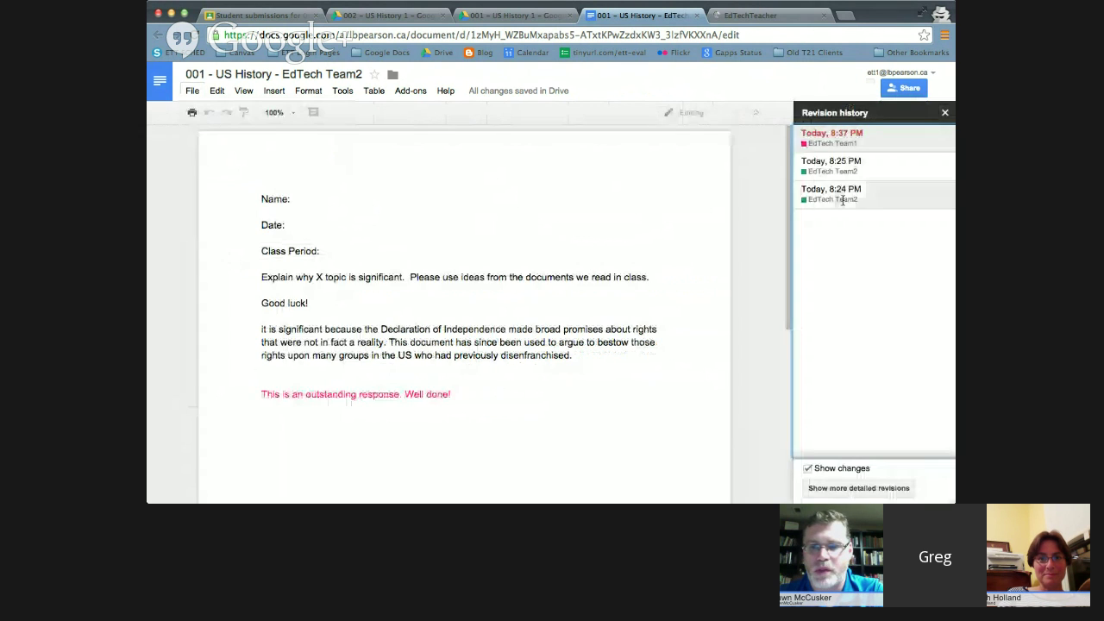
left_click(841, 195)
left_click(865, 177)
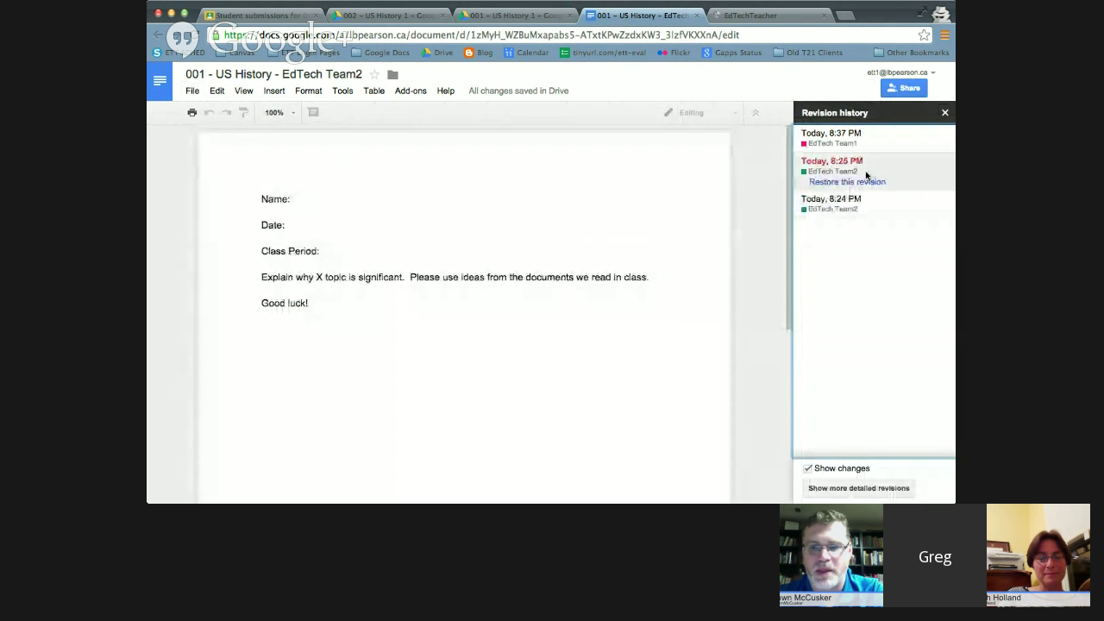
Step: View the 8:37 PM revision containing the teacher's feedback, and close the revision history and the document
left_click(873, 140)
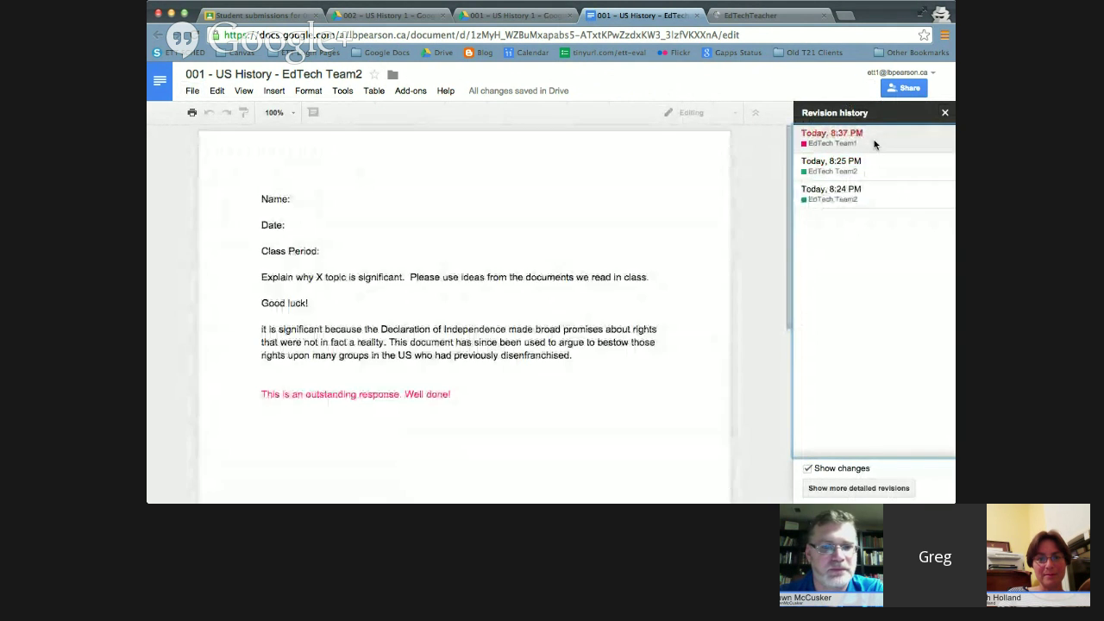
left_click(945, 113)
left_click(695, 17)
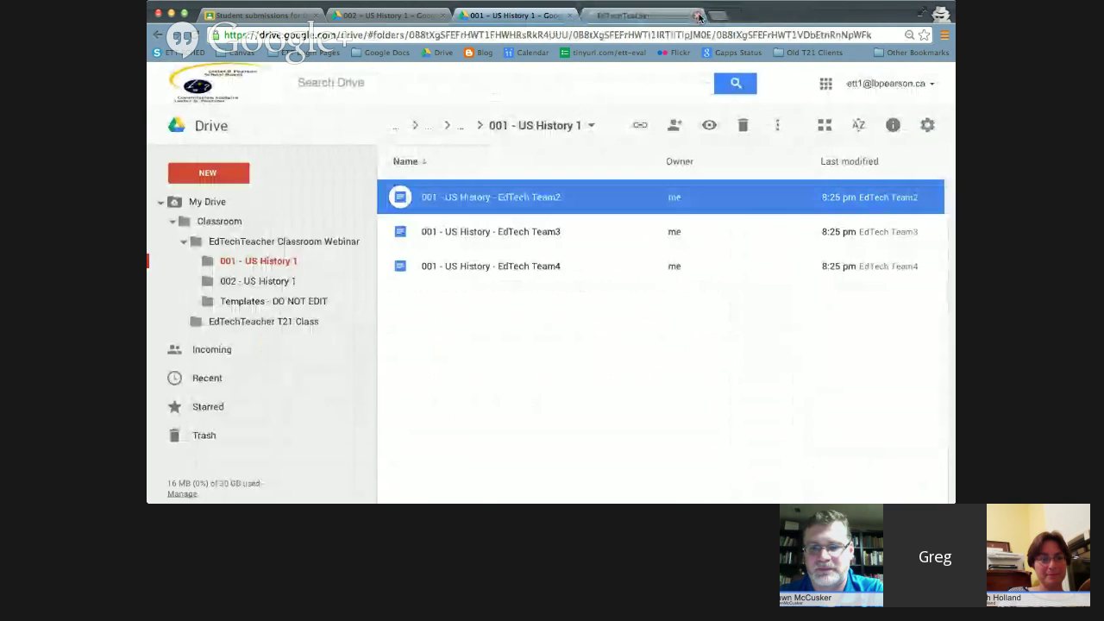
Step: Return from the 002 - US History 1 submissions in Classroom to the class stream and start a new assignment
left_click(272, 17)
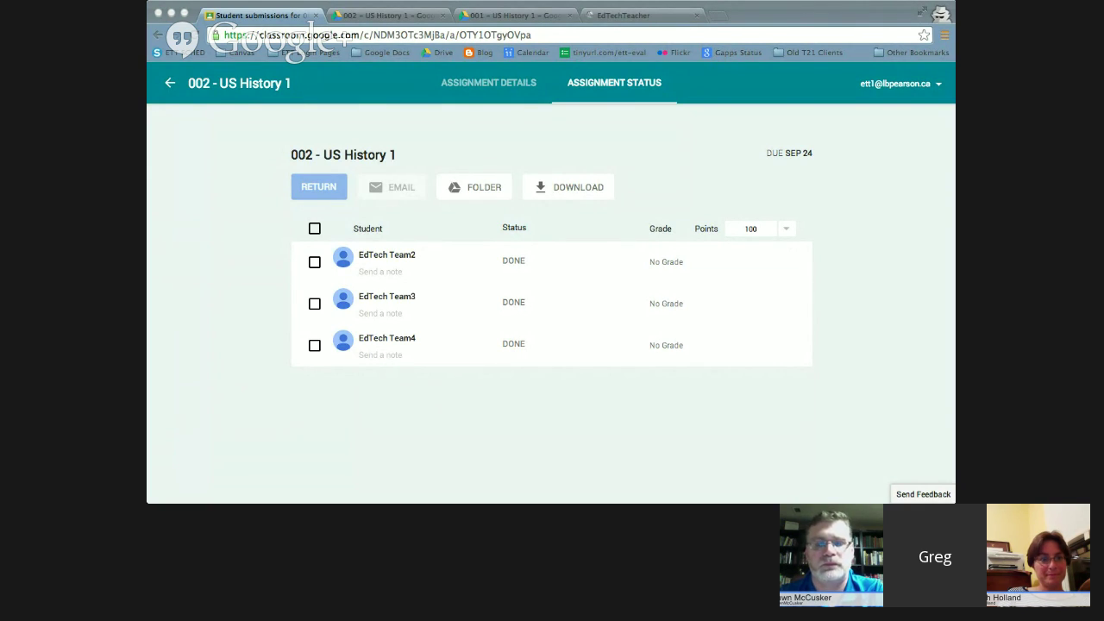
left_click(833, 146)
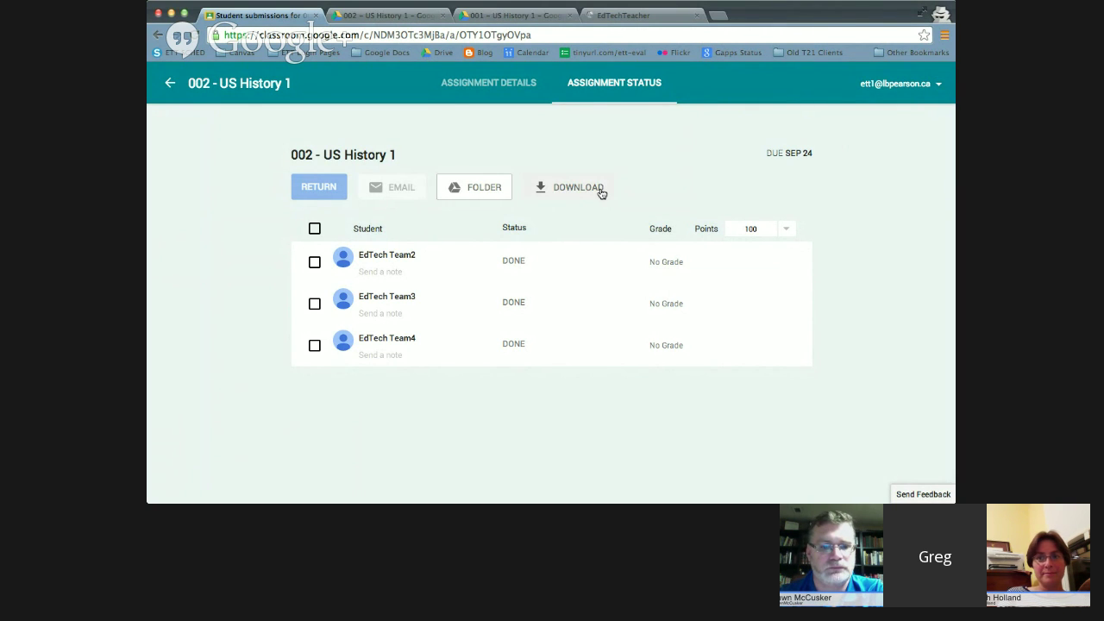
left_click(169, 86)
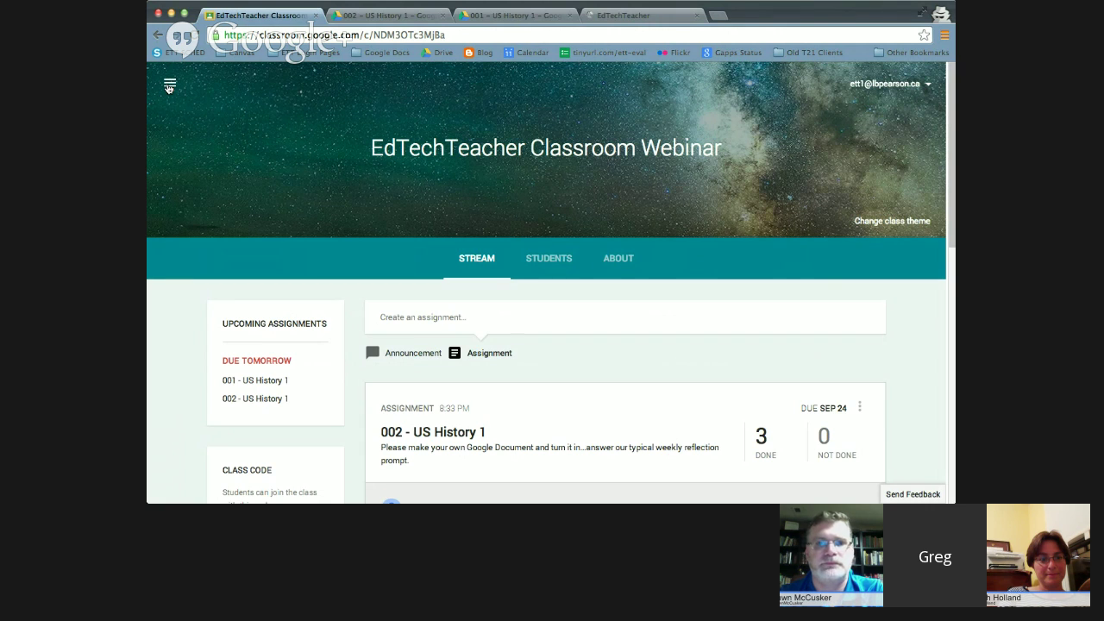
left_click(461, 318)
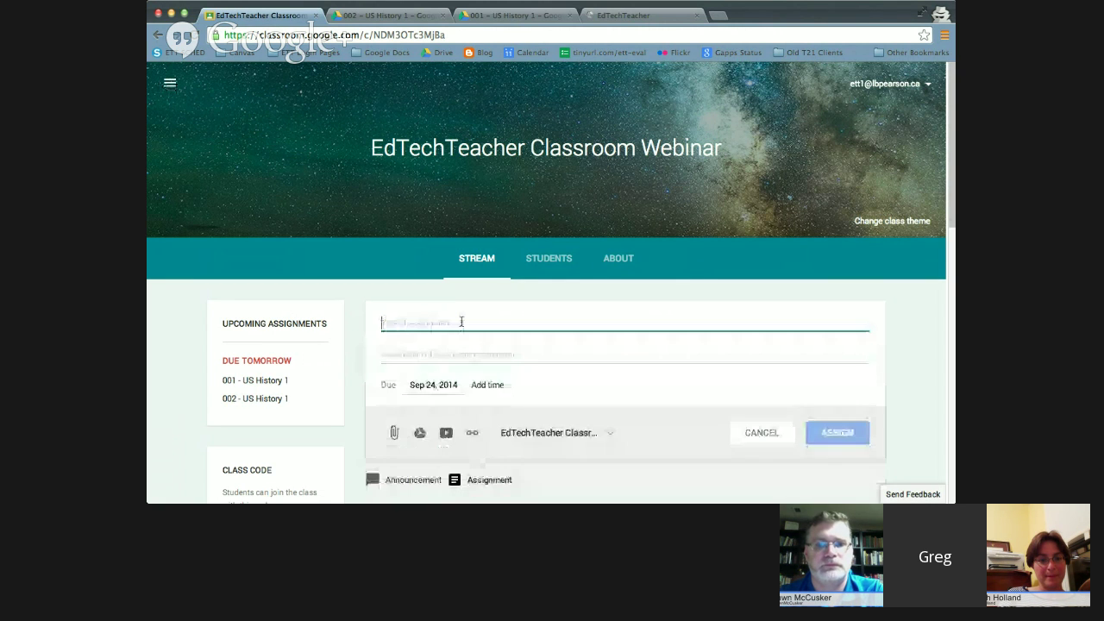
scroll(461, 323, "down", 2)
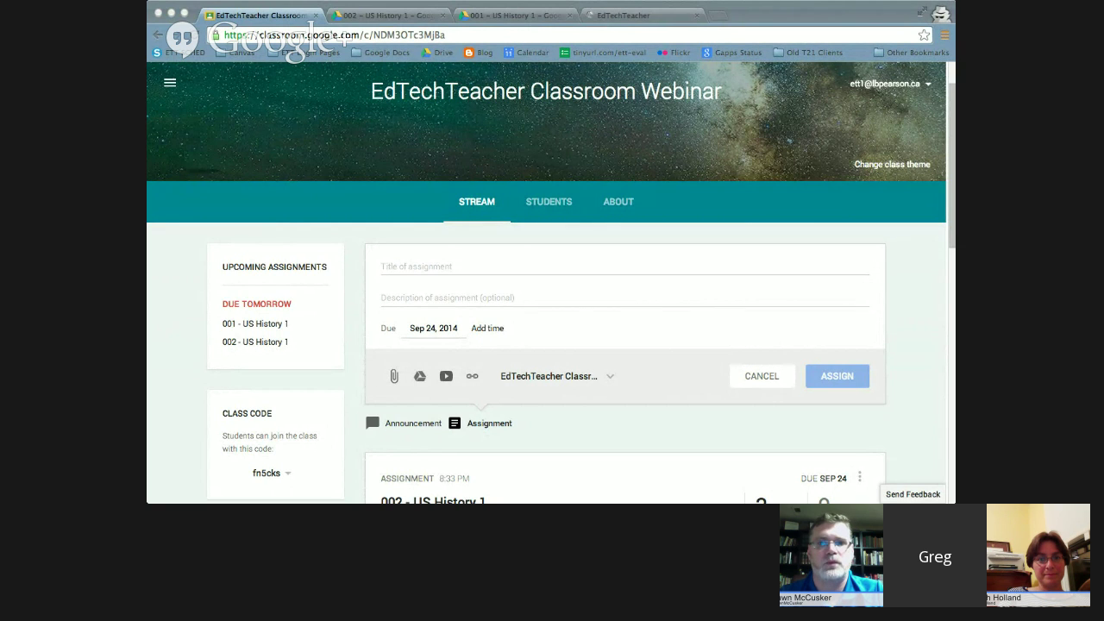
Step: Title the new assignment "003 - US History"
left_click(854, 268)
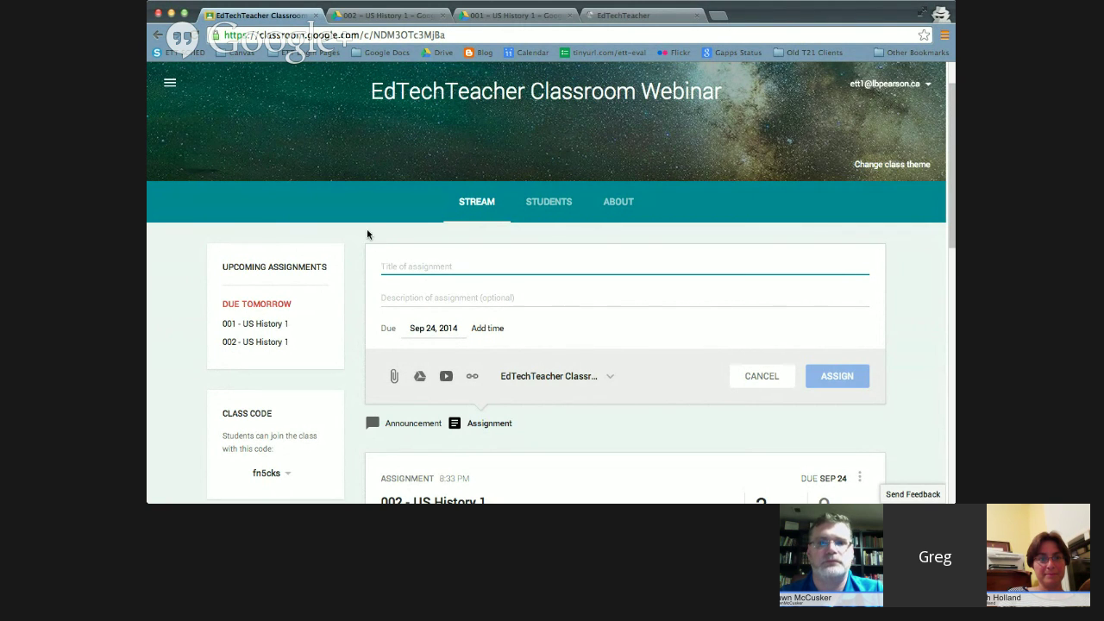
type("00")
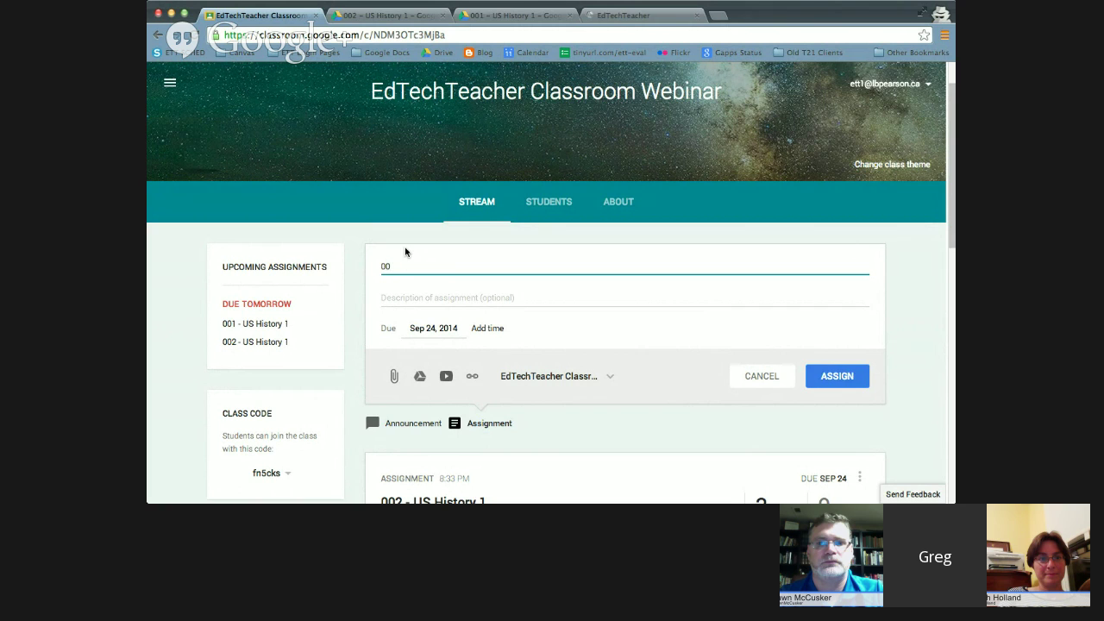
type("3 - PDF")
key("BackSpace")
key("BackSpace")
key("BackSpace")
key("BackSpace")
type("US Hi")
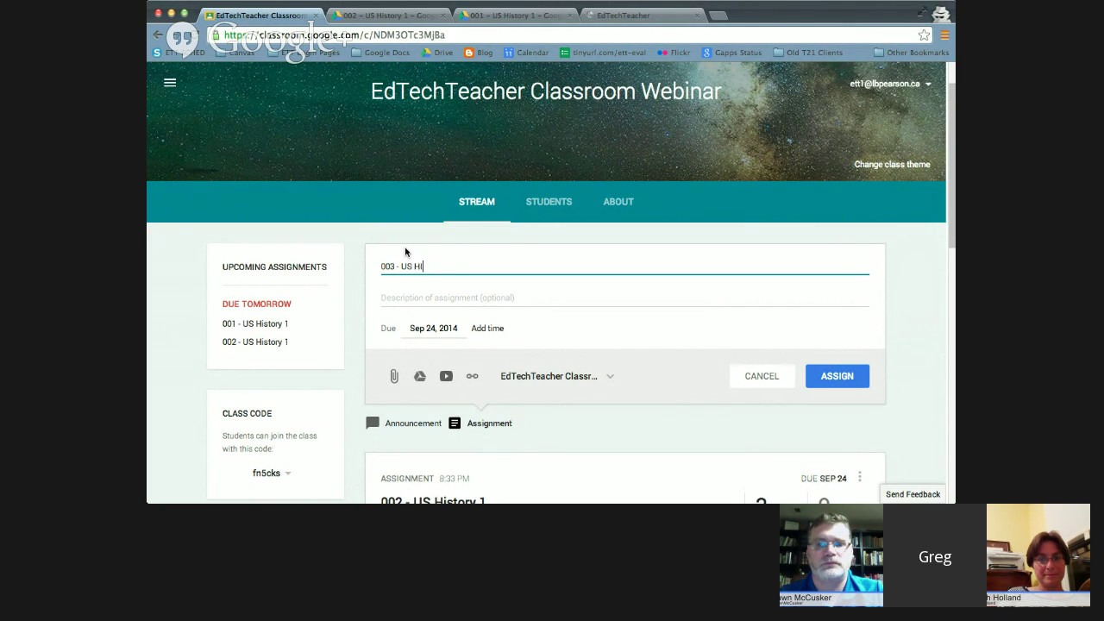
type("story")
Step: Add the description "Please turn in your annotated copy of the Gettysburg Address" and assign the work to the class
left_click(399, 298)
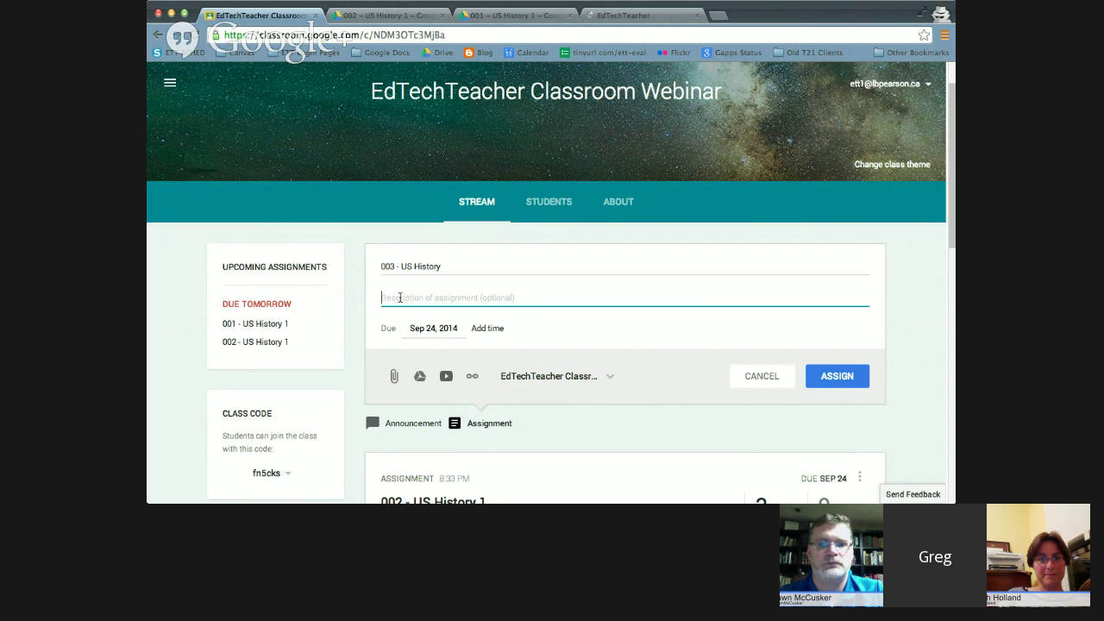
type("Please turn in your ")
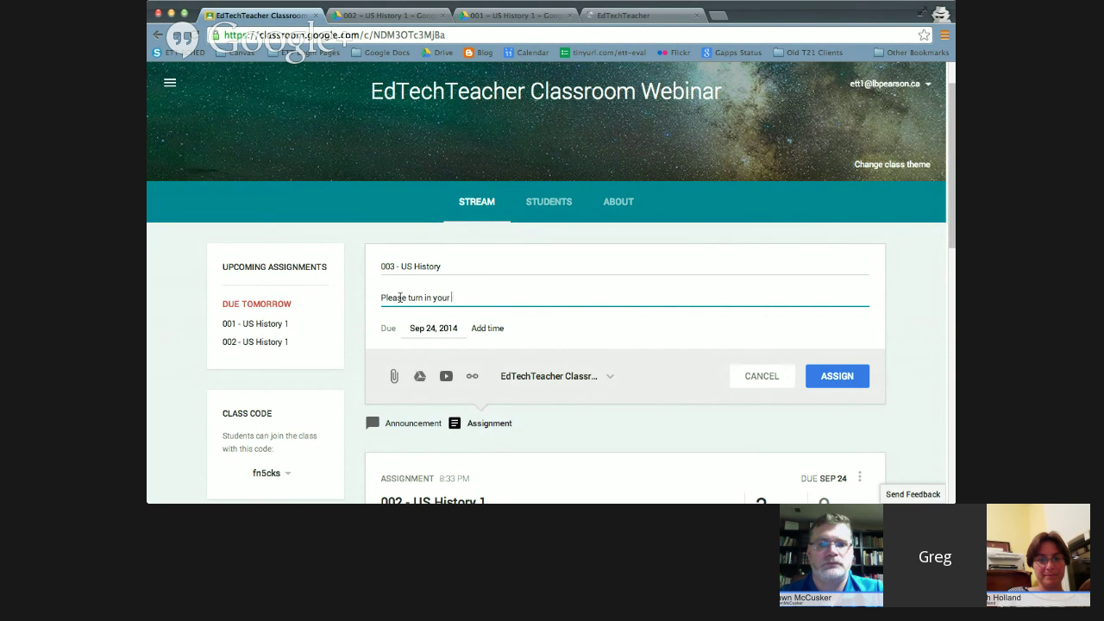
type("annotated copy of the Gettysburg Address")
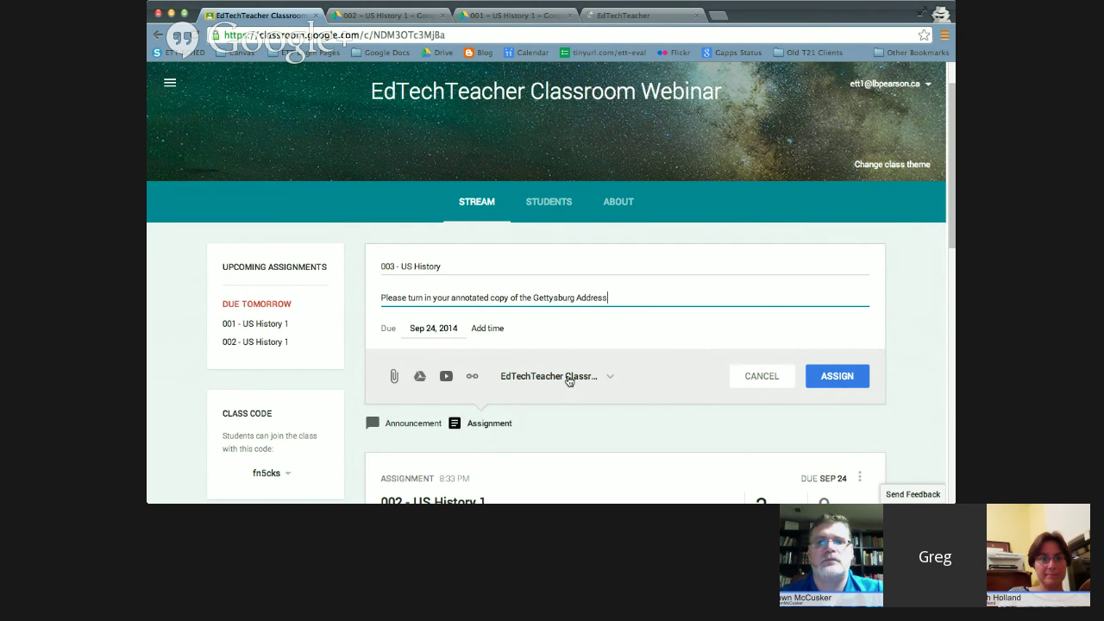
left_click(824, 382)
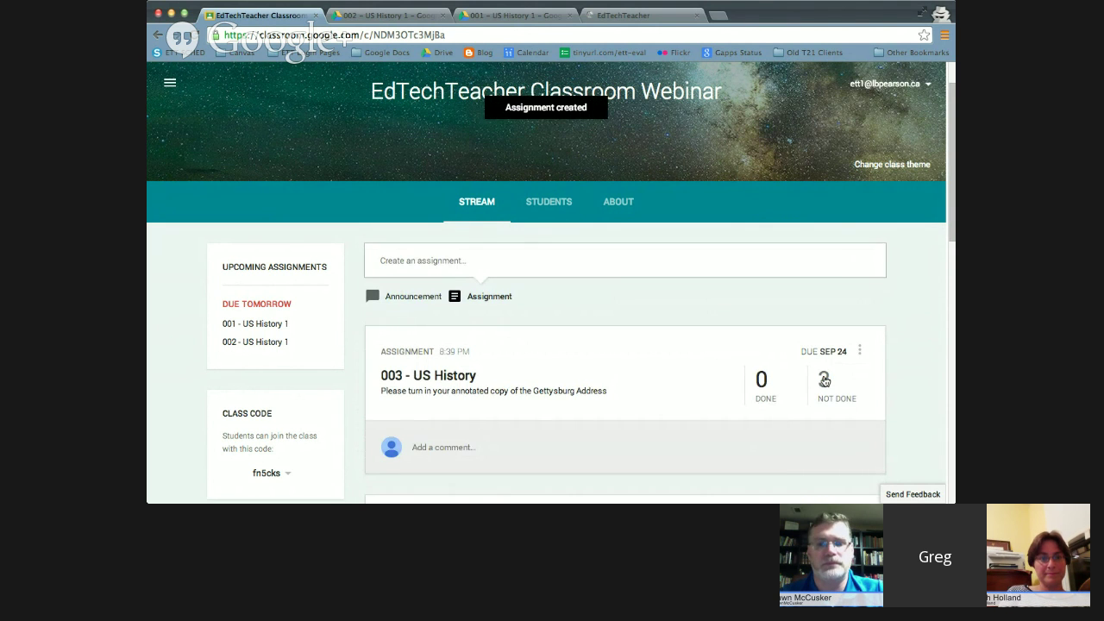
Step: As the student on the iPad, add the 003 - US history PDF from My Drive to the 003 - US History assignment
scroll(823, 380, "down", 1)
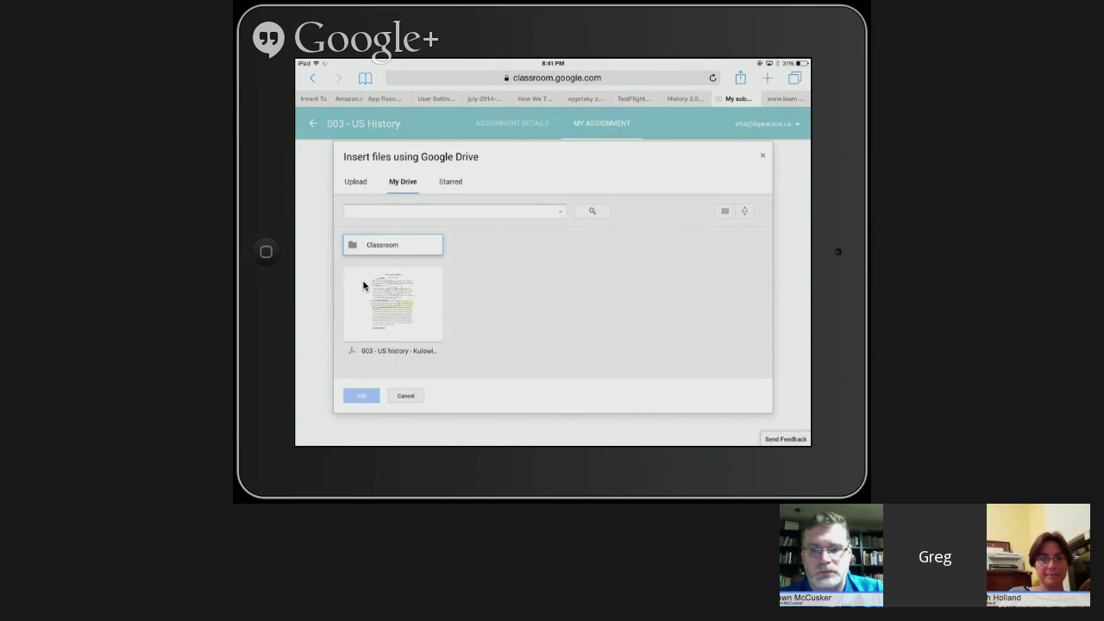
left_click(363, 286)
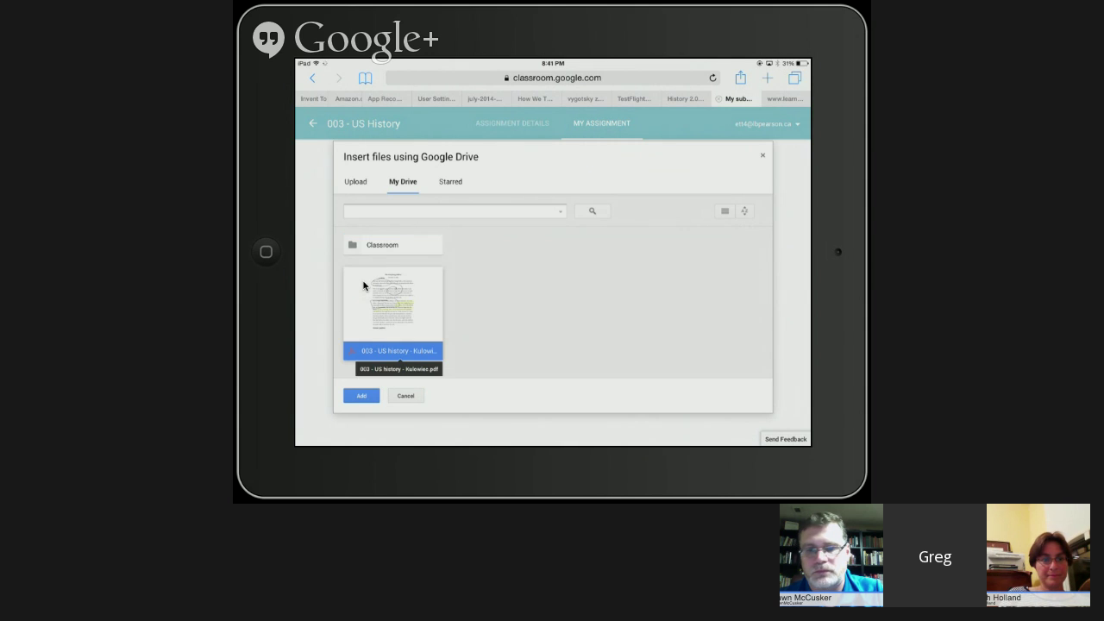
key("Return")
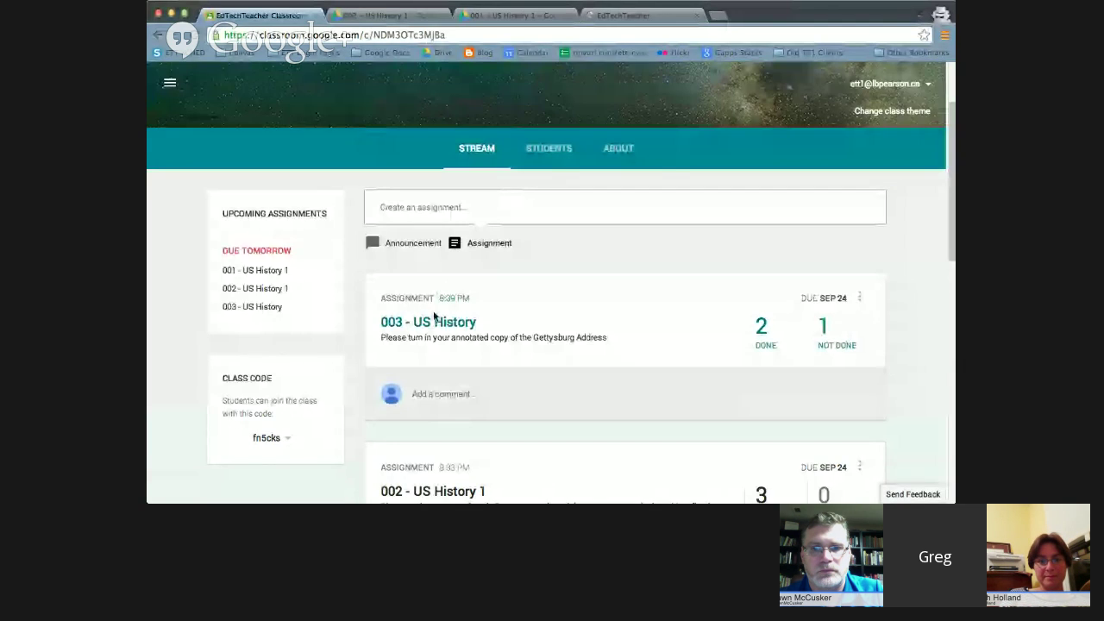
Step: In the teacher's Classroom, open the 003 - US History submissions and review the PDFs turned in by EdTech Team3 and EdTech Team4
left_click(434, 320)
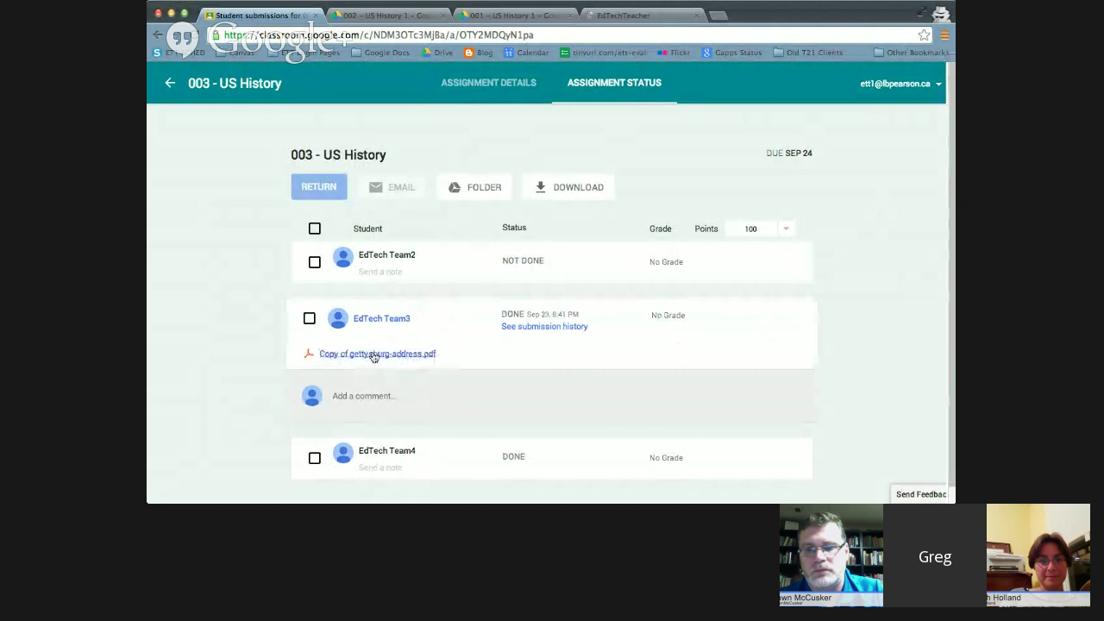
scroll(371, 351, "down", 1)
scroll(386, 434, "down", 2)
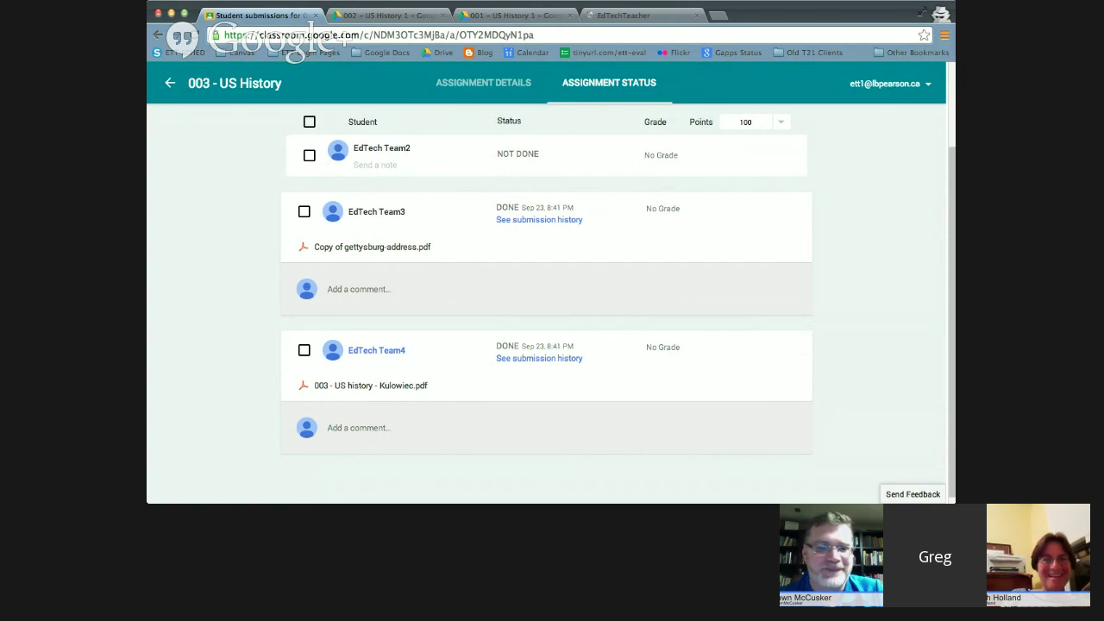
scroll(470, 260, "up", 3)
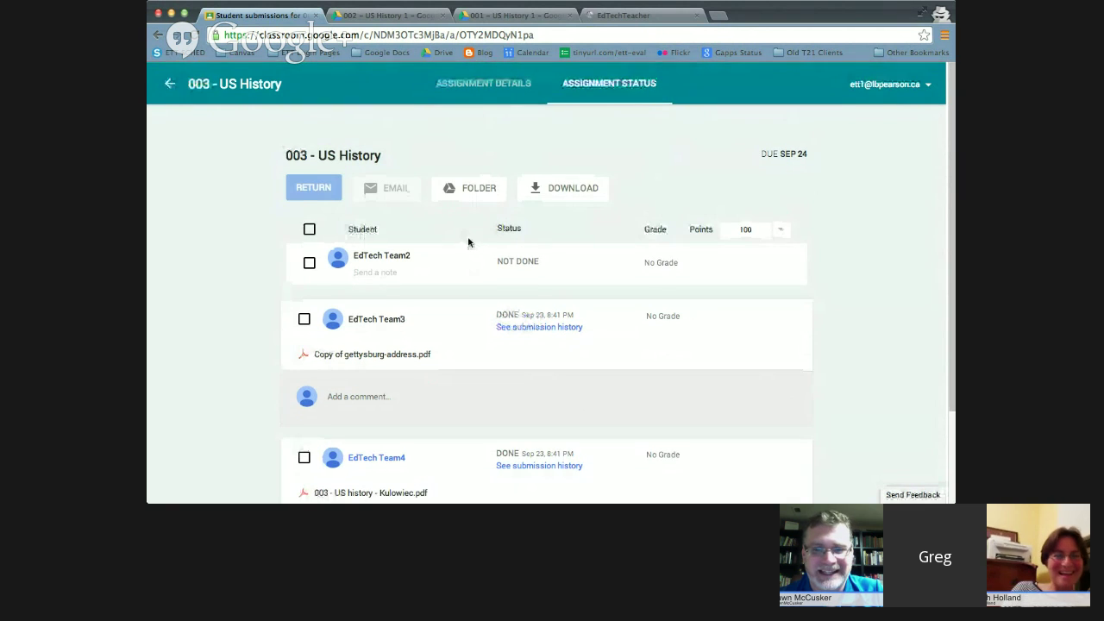
Step: Open the 003 - US History assignment's Drive folder and look through EdTech Team4's annotated Gettysburg Address PDF
left_click(479, 189)
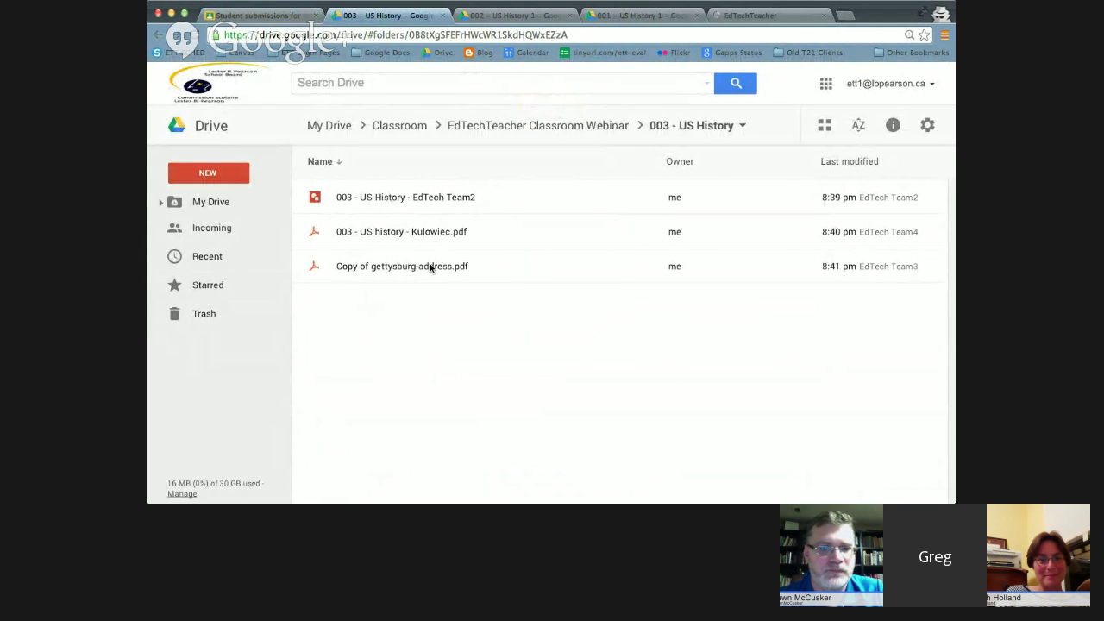
left_click(399, 232)
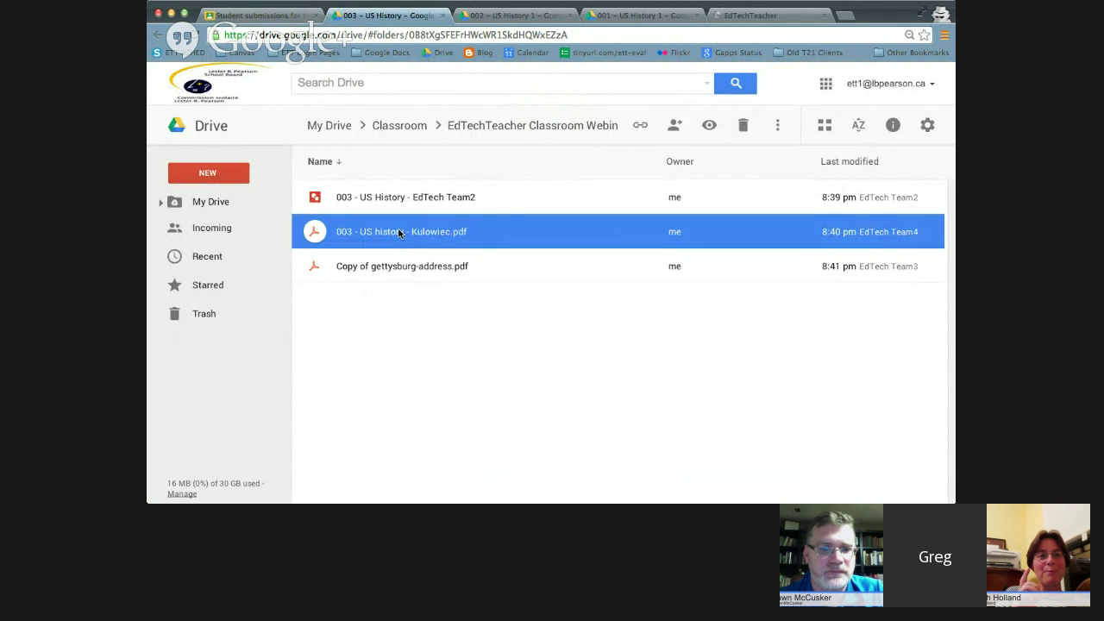
double_click(383, 232)
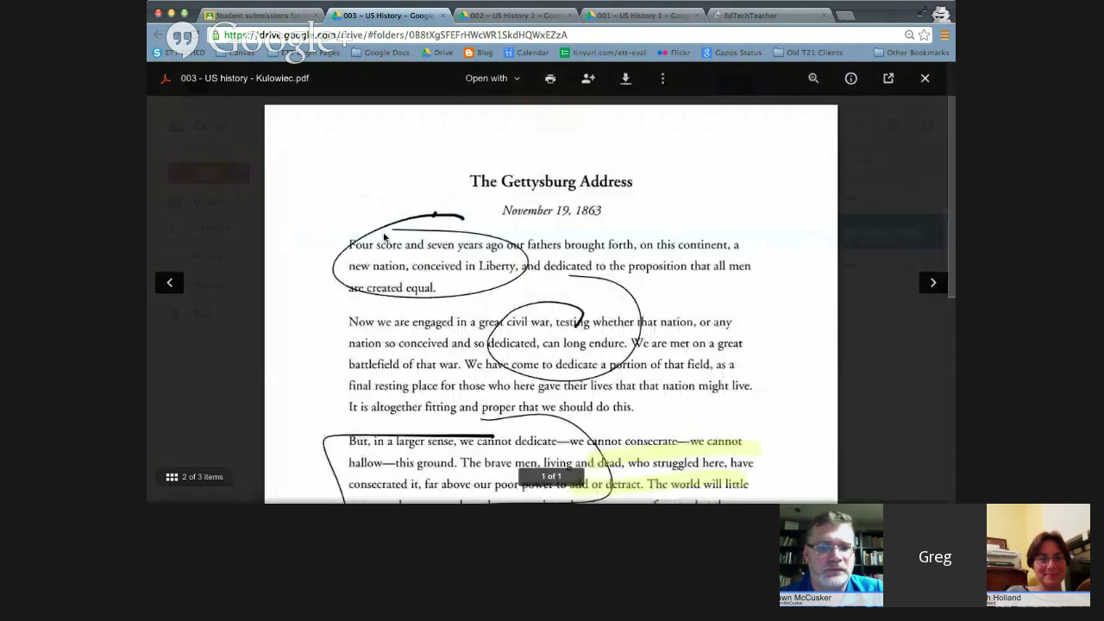
scroll(473, 253, "down", 3)
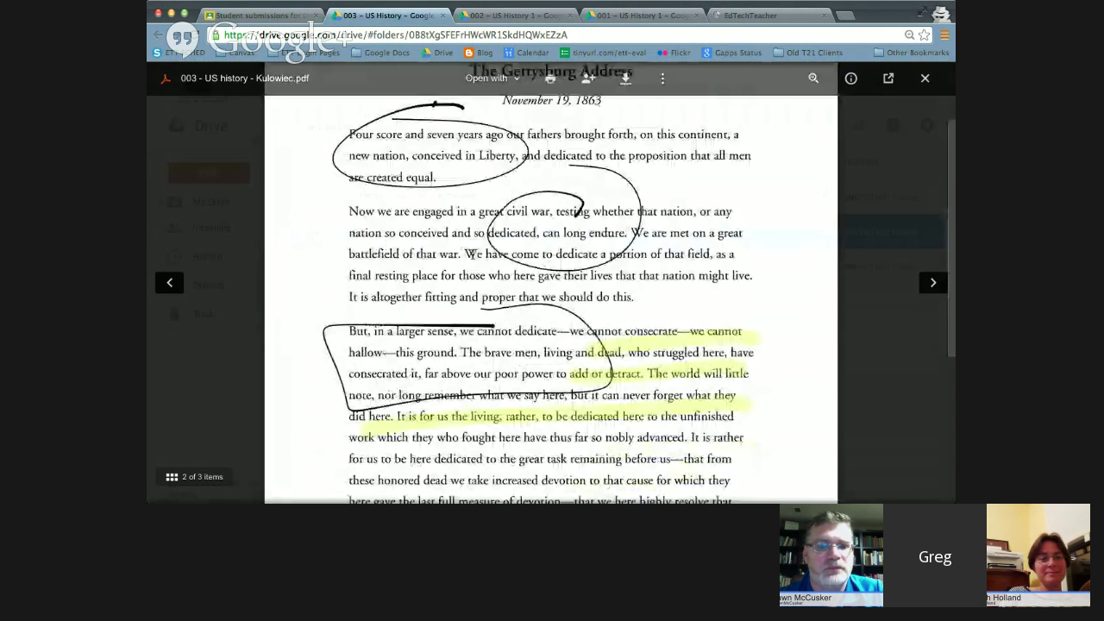
scroll(473, 252, "down", 7)
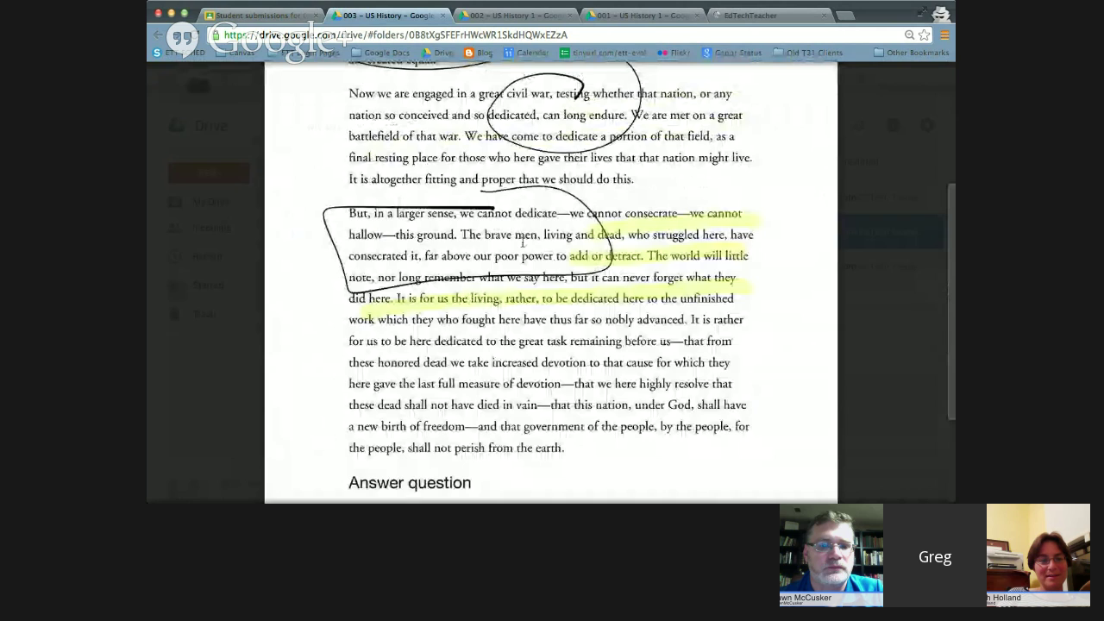
scroll(522, 243, "up", 6)
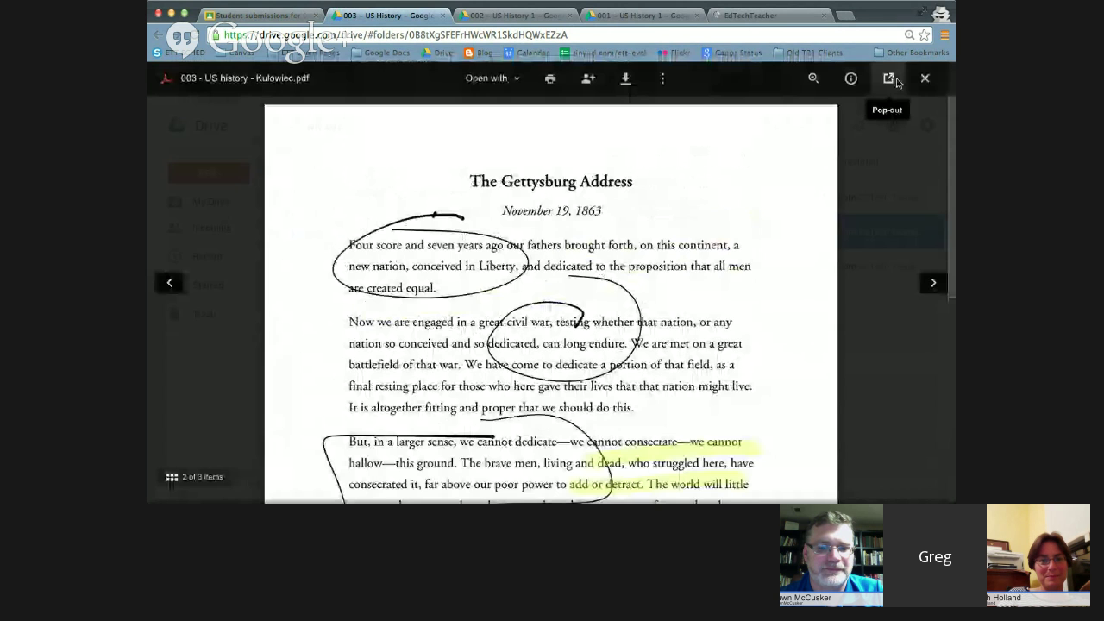
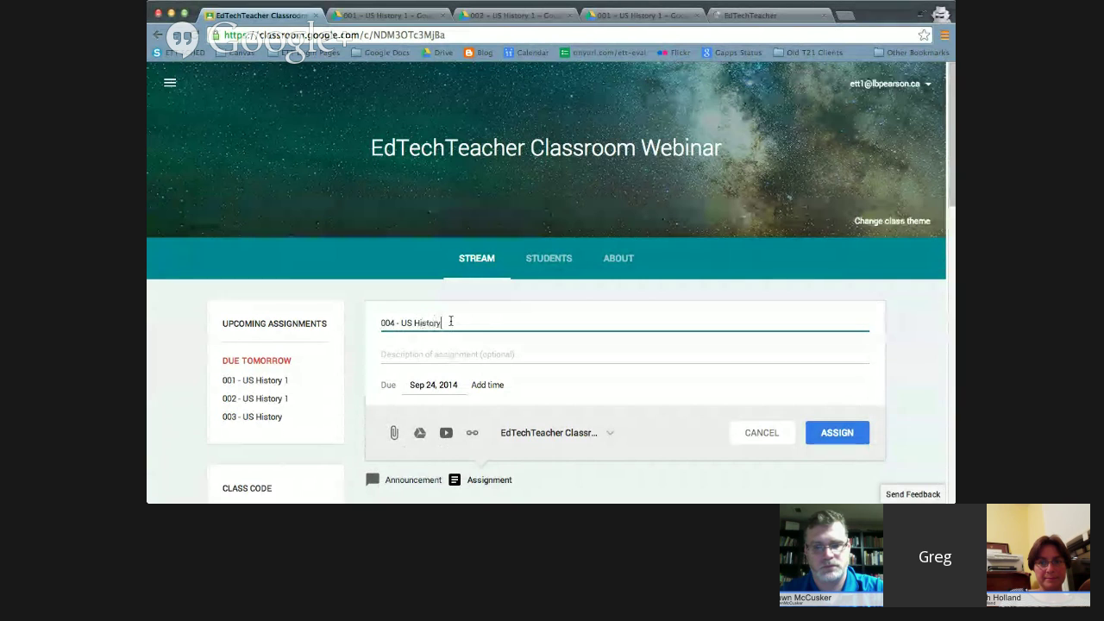
Step: Open youtube.com in a new browser tab and complete the welcome setup without choosing any channels
scroll(440, 372, "down", 1)
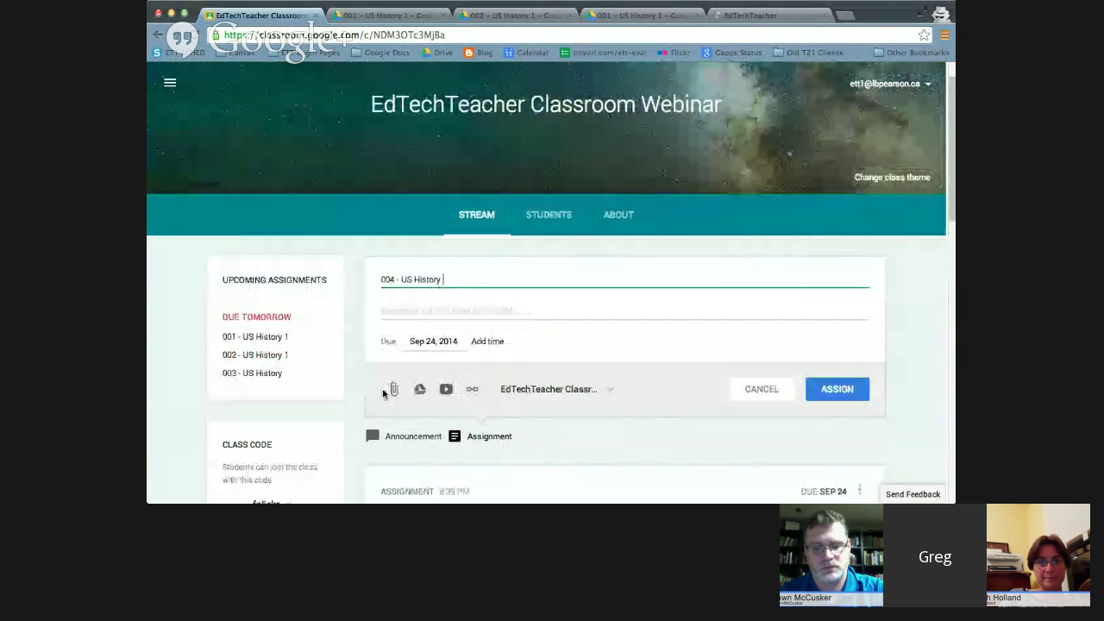
scroll(399, 385, "down", 1)
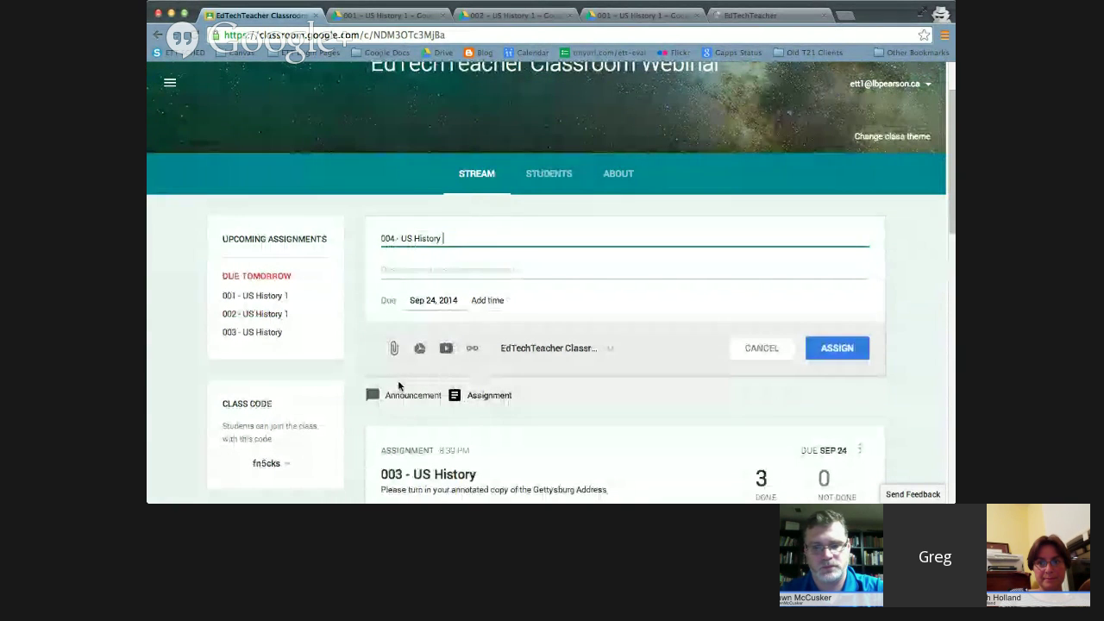
left_click(845, 17)
type("youtube.com")
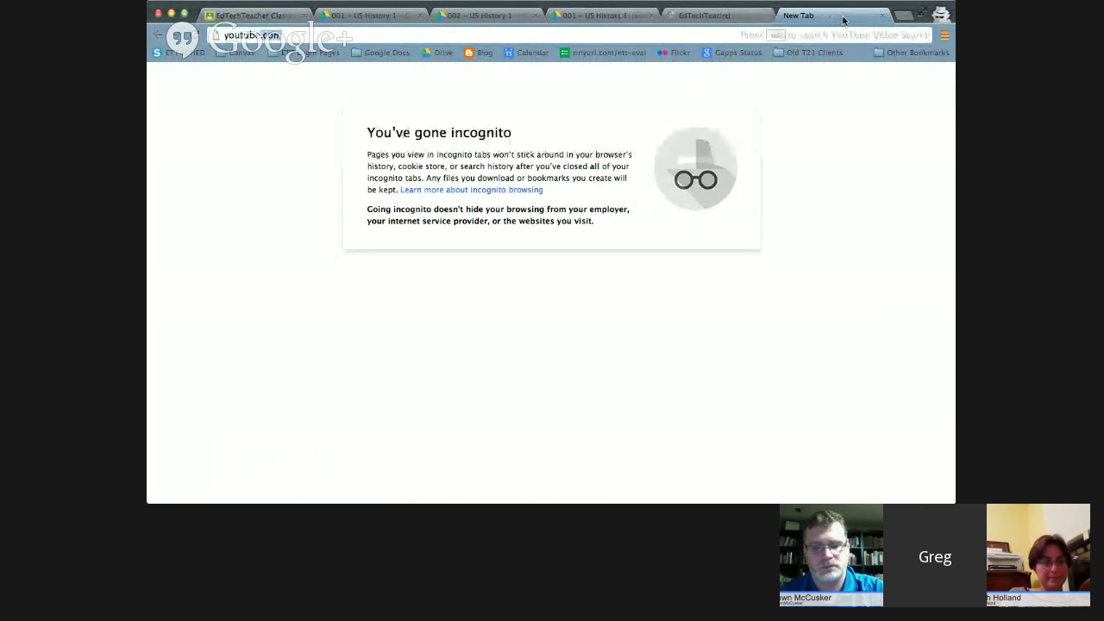
key("Return")
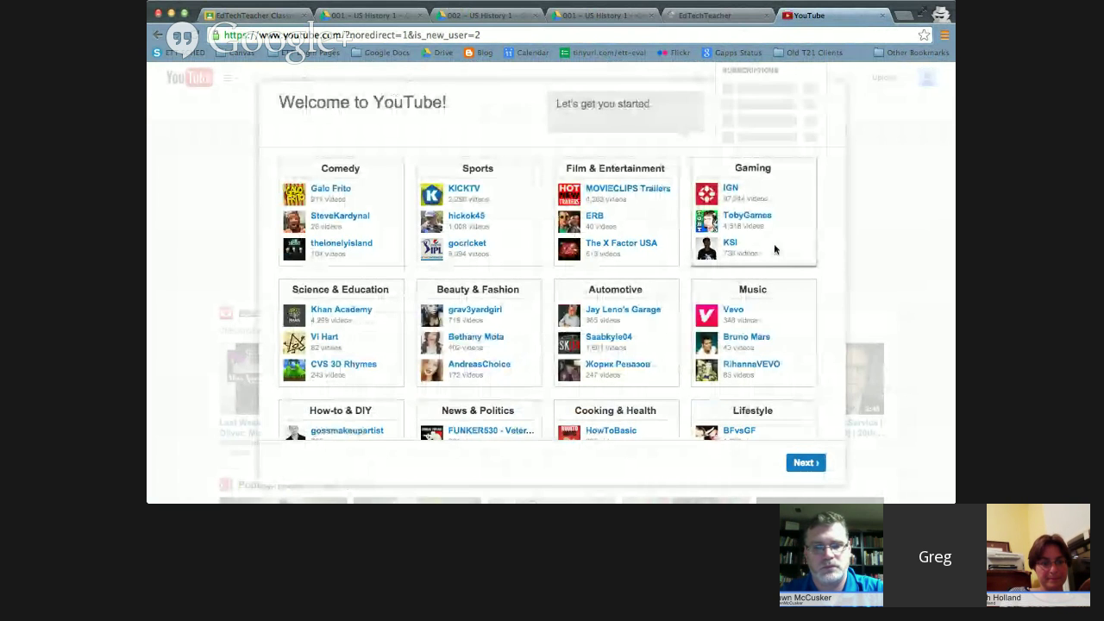
left_click(806, 462)
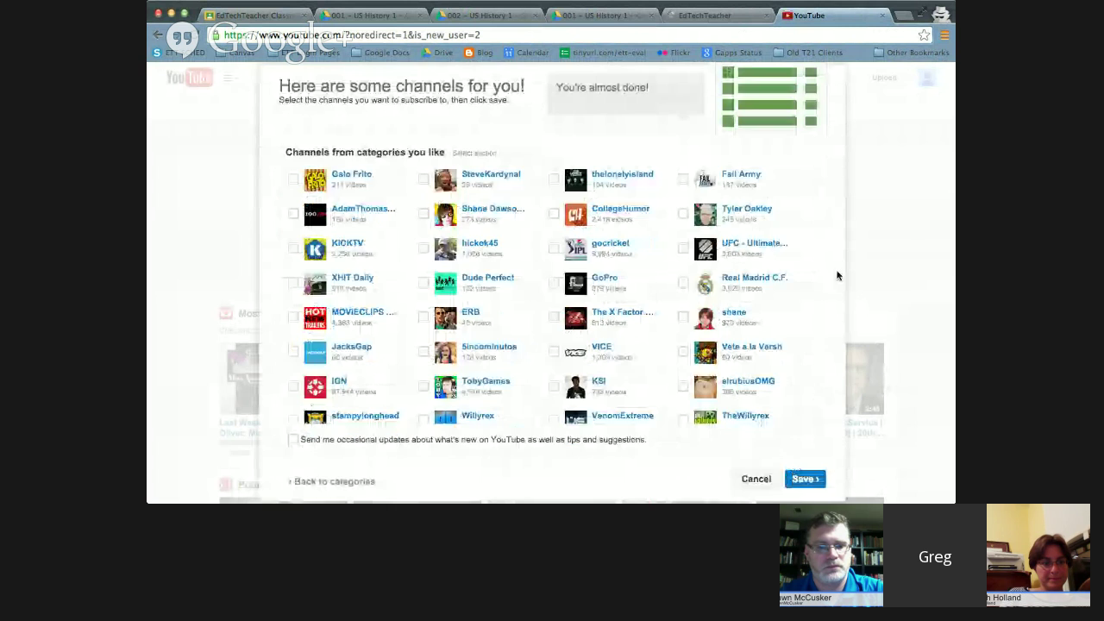
left_click(805, 480)
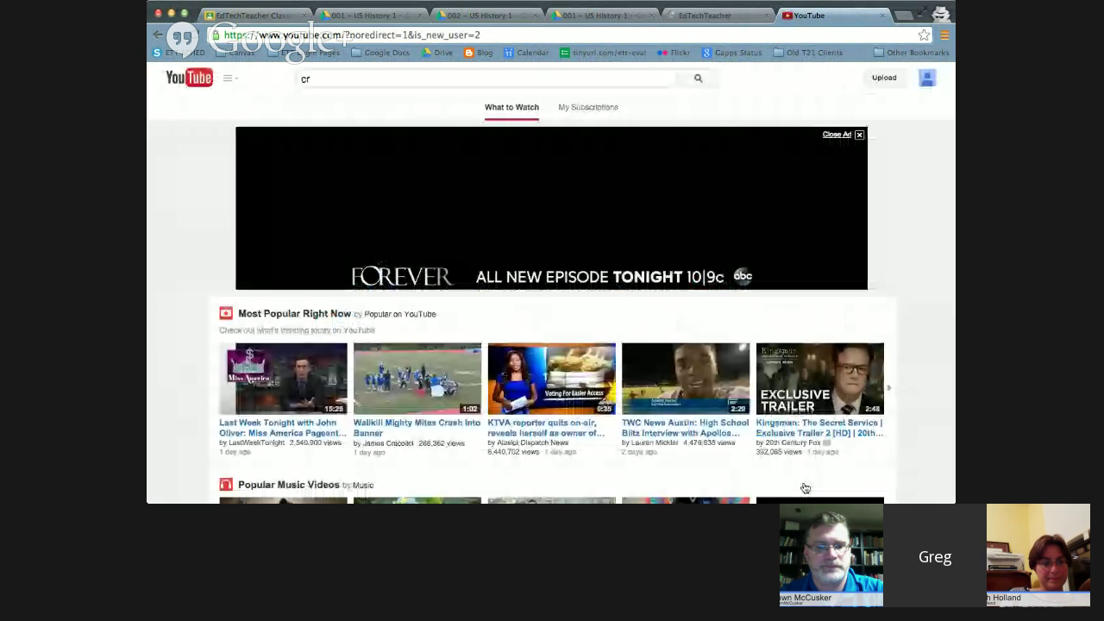
Step: Search YouTube for "crash course world history" and open the video Who Started World War I: Crash Course World History 210
type("cras")
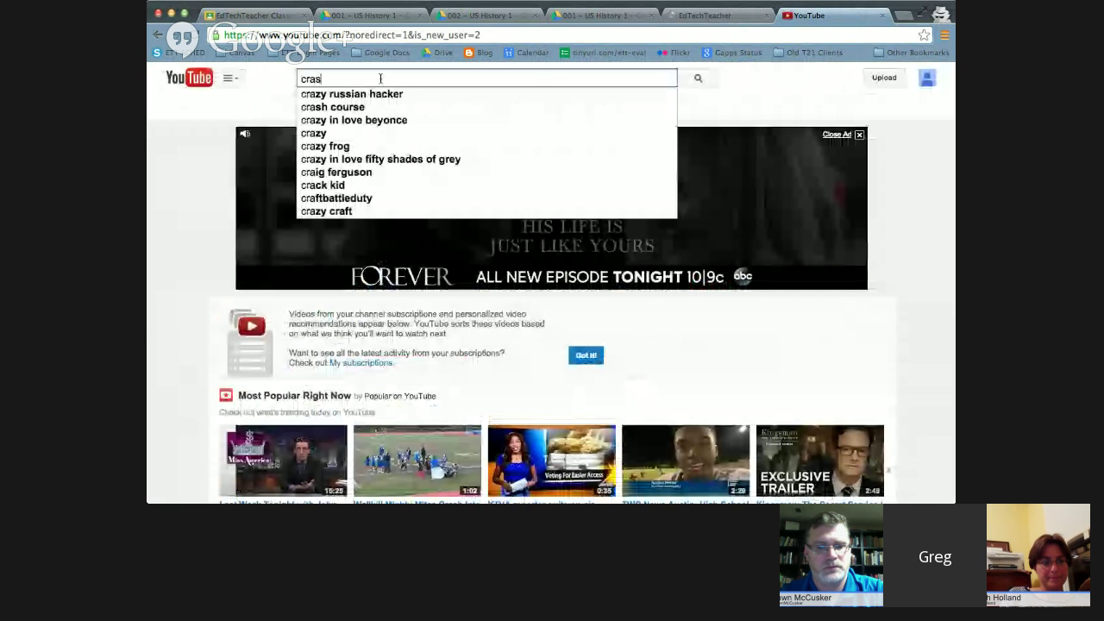
type("h course")
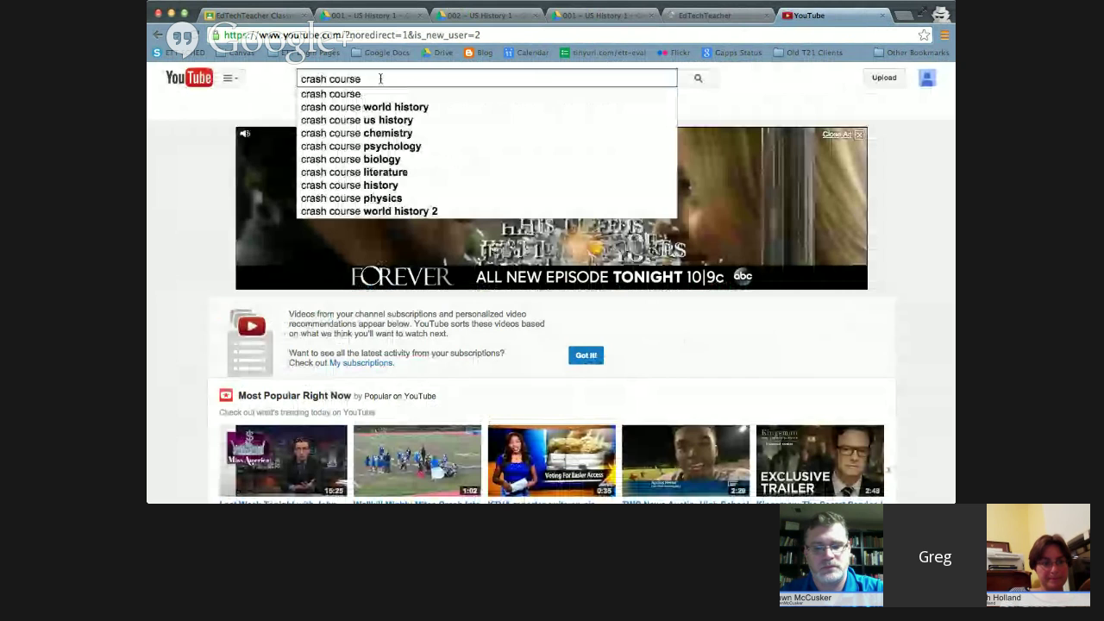
key("Down")
key("Down")
key("Return")
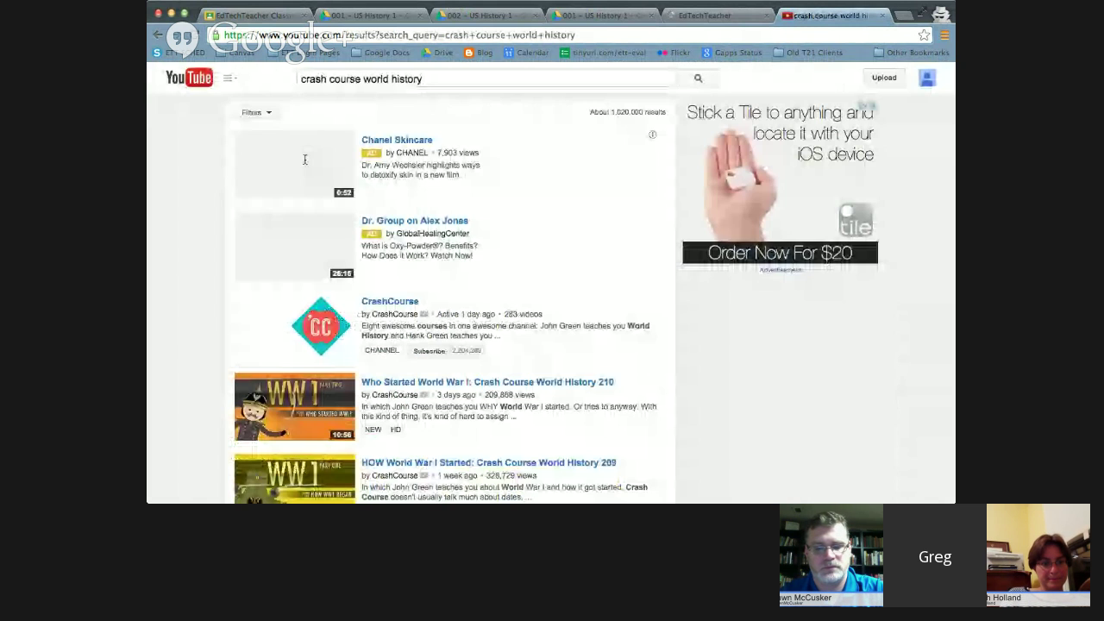
scroll(506, 314, "down", 1)
left_click(488, 340)
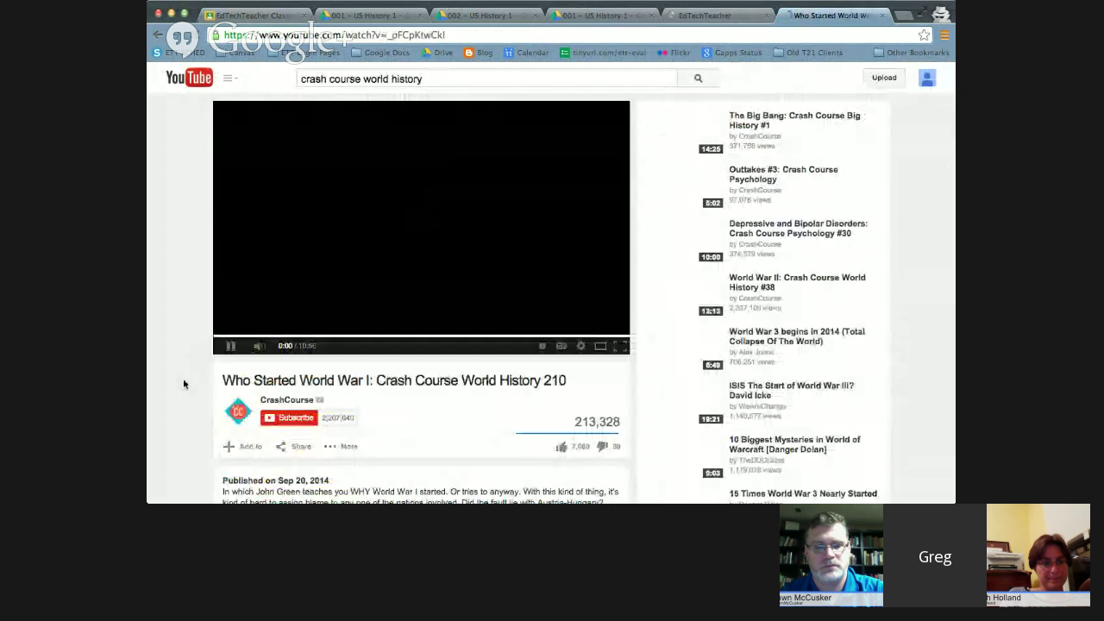
Step: Copy the World War I video's web address and add it as a link to the 004 - US History assignment in Classroom
left_click(402, 37)
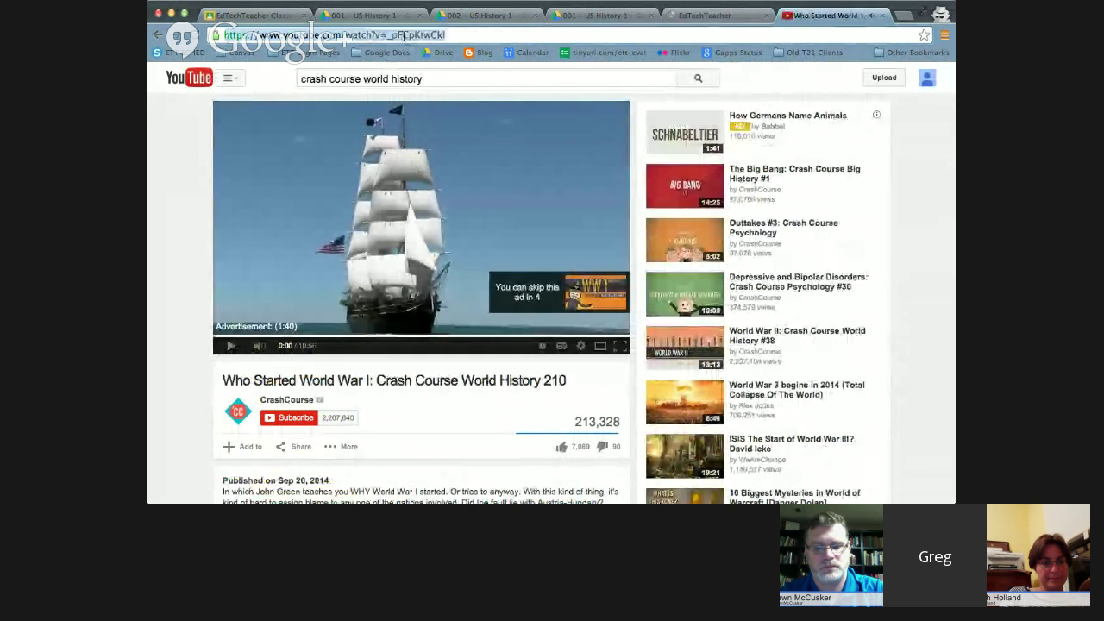
left_click(248, 19)
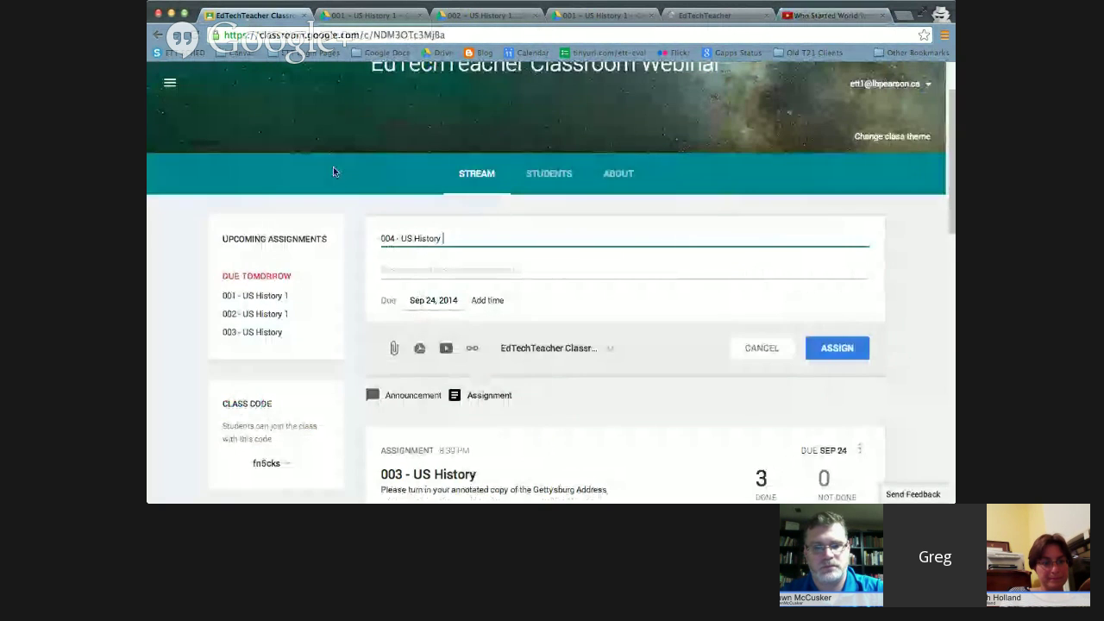
left_click(472, 349)
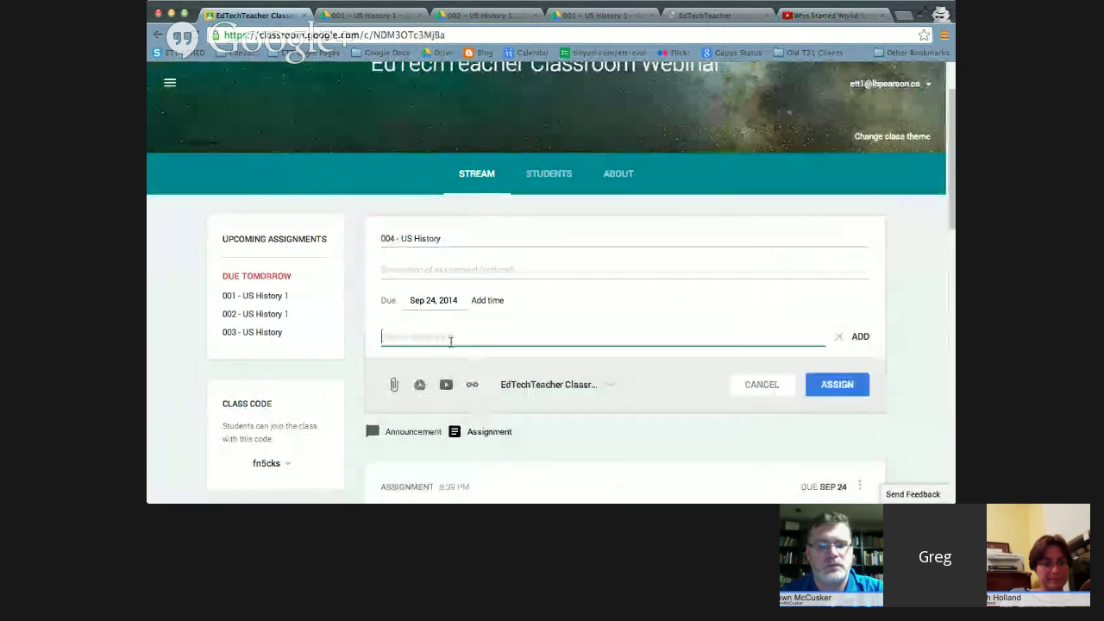
type("https://www.youtube.com/watch?v=_pFQpKwDkI")
left_click(860, 336)
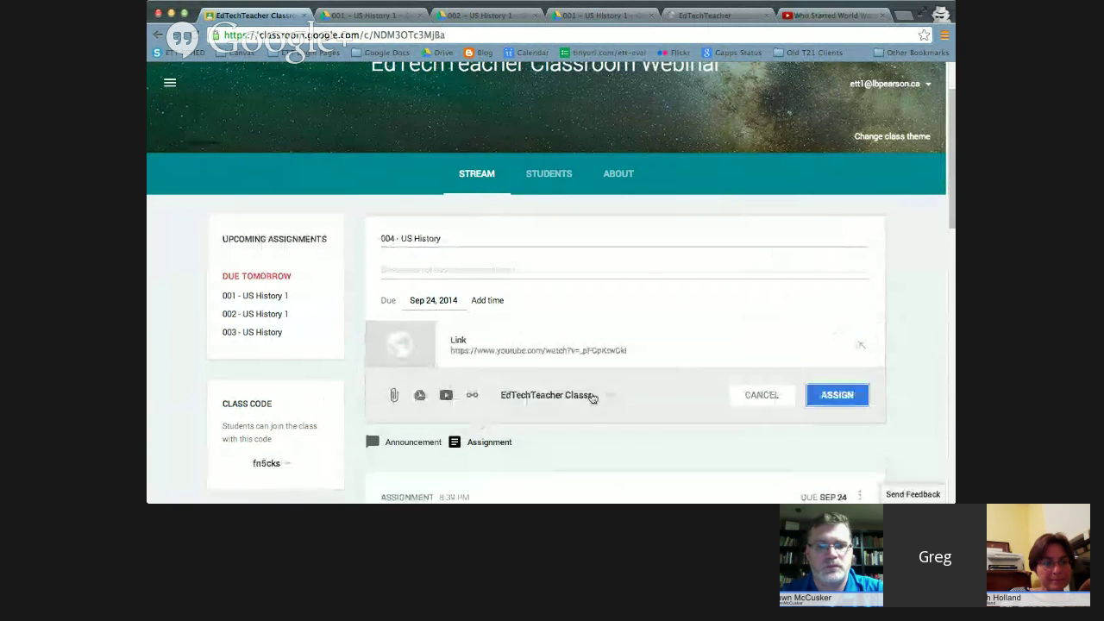
Step: Search the web in a new browser tab for "eyewitness to history princip" and open the EyeWitness to History article on Archduke Ferdinand's assassination
left_click(902, 16)
type("eye")
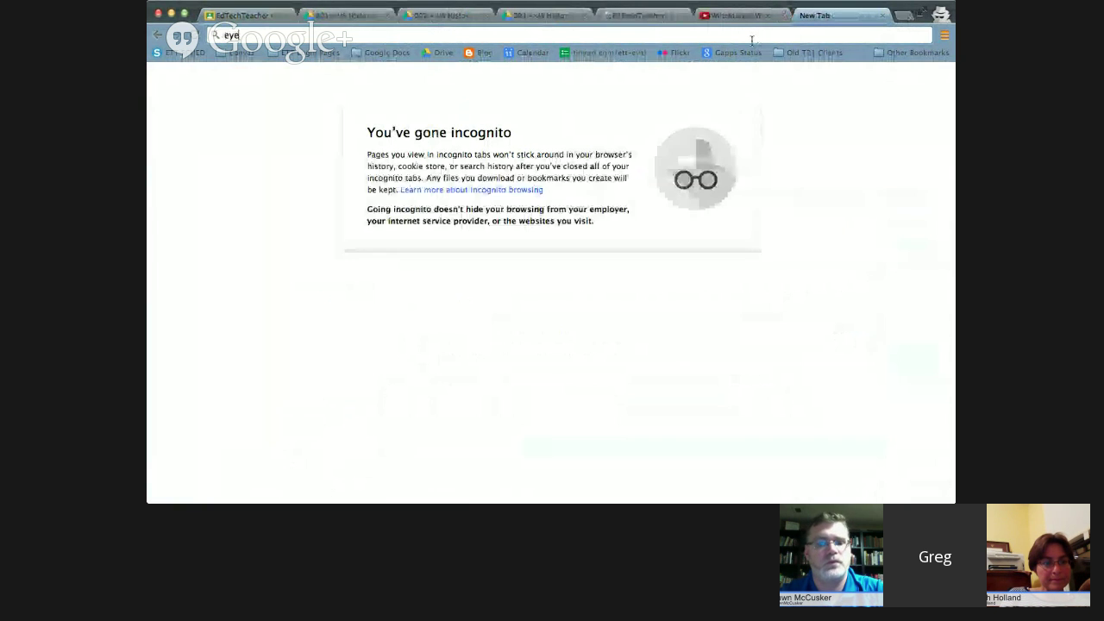
type("witness to history")
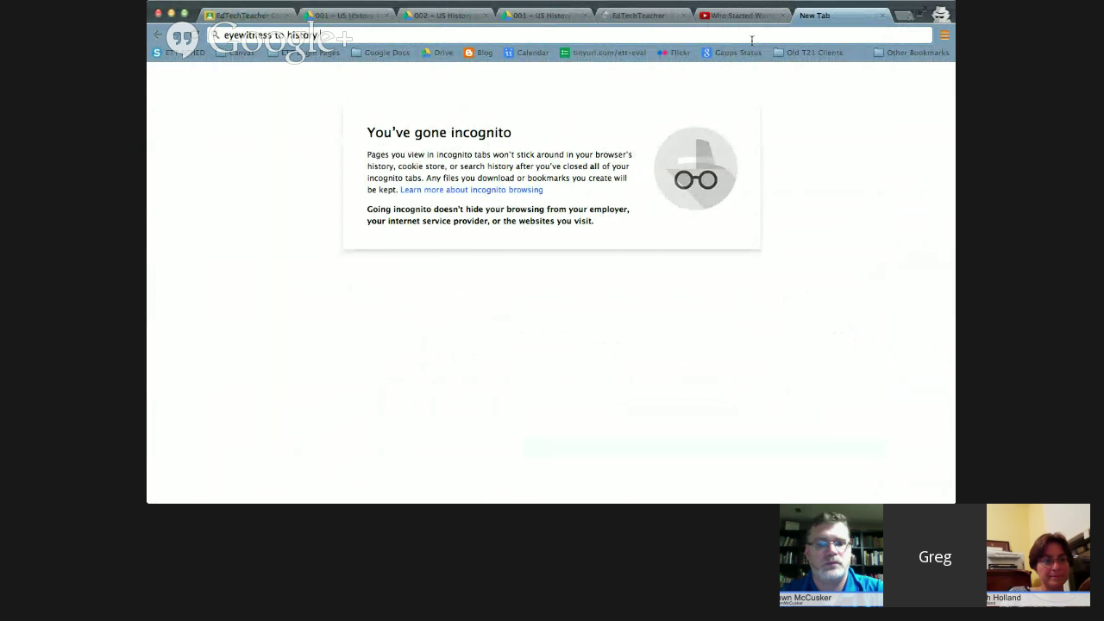
type(" princip")
key("Return")
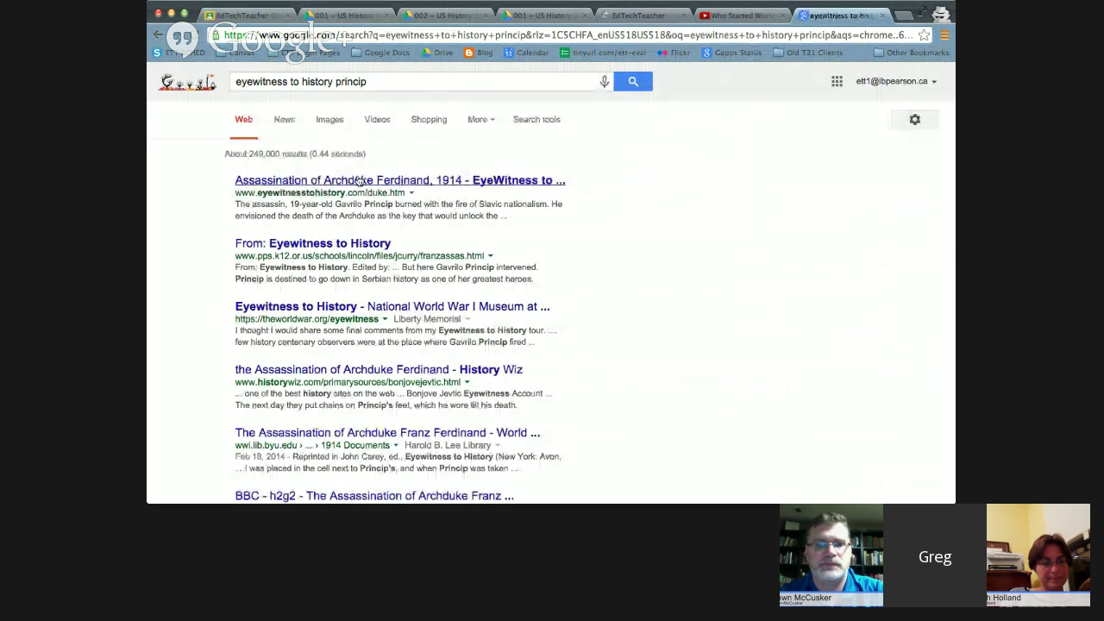
left_click(358, 181)
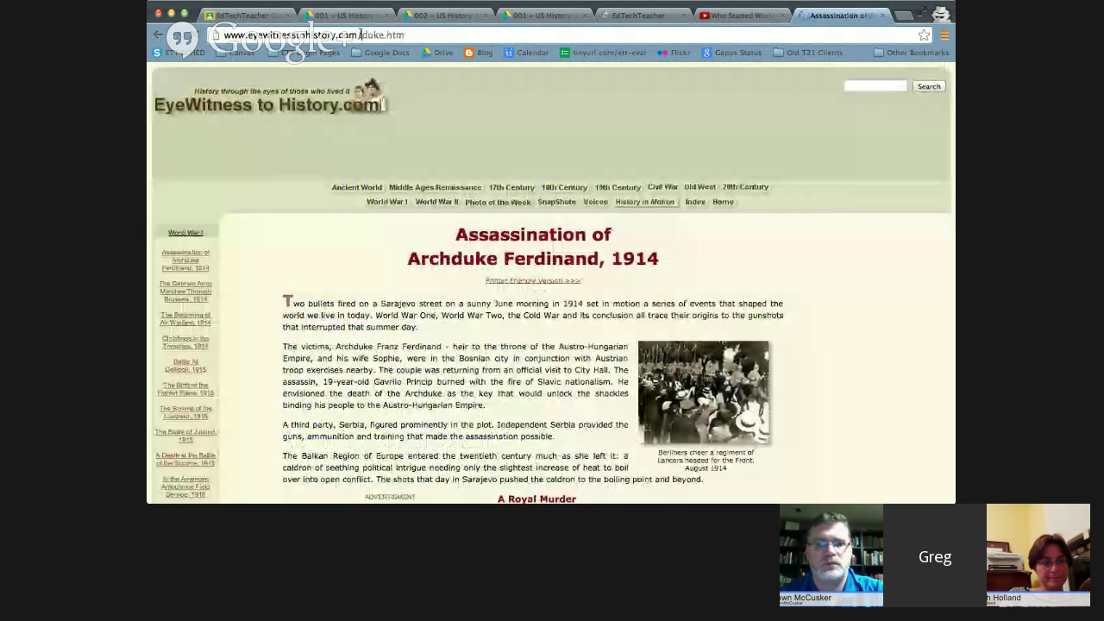
Step: Copy the Archduke Ferdinand article's web address and add it as a second link to the 004 - US History assignment
left_click(360, 32)
key("super+c")
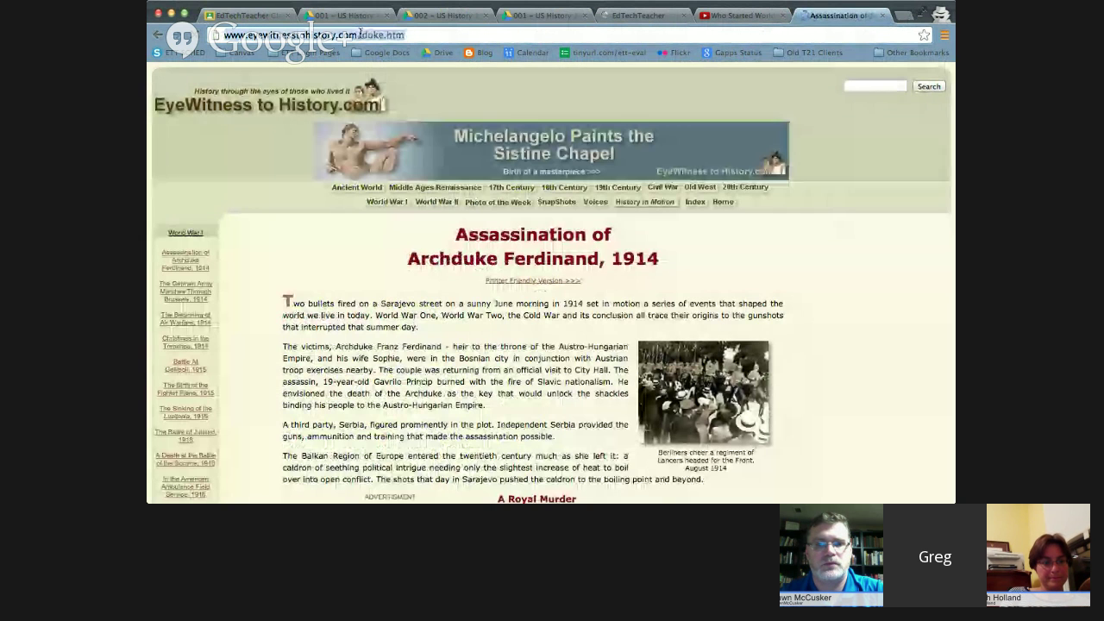
left_click(246, 15)
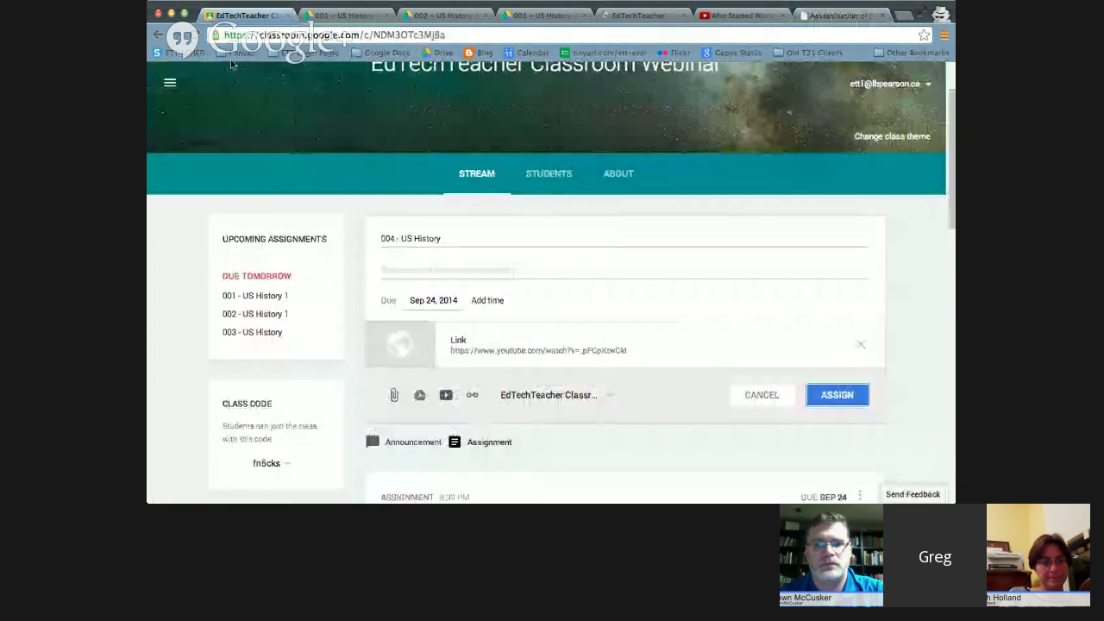
left_click(472, 394)
key("super+v")
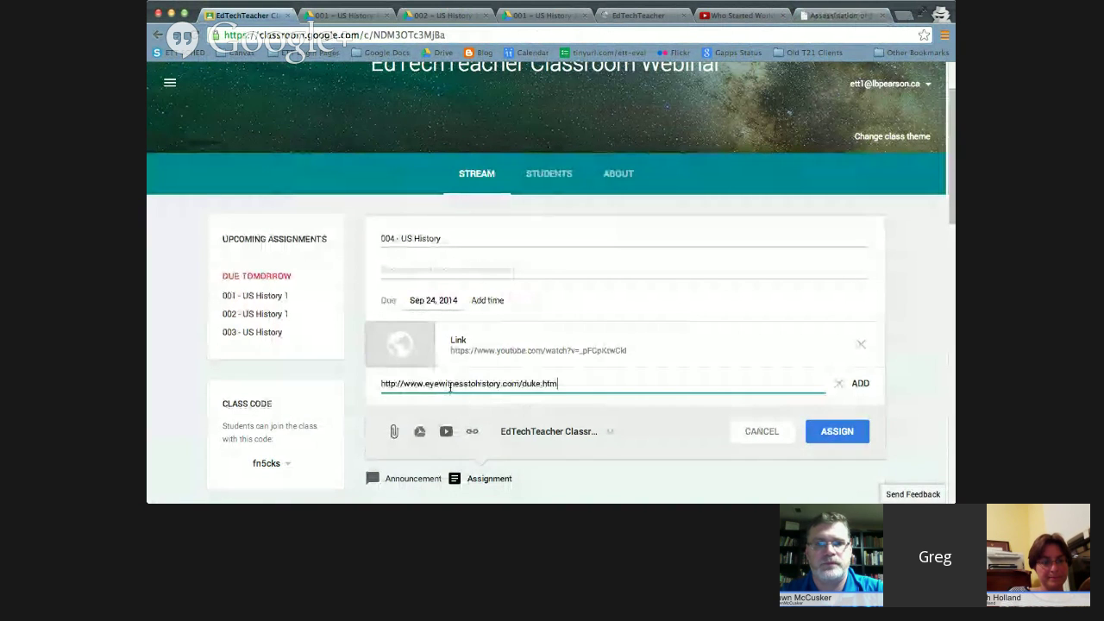
left_click(860, 383)
scroll(665, 377, "down", 1)
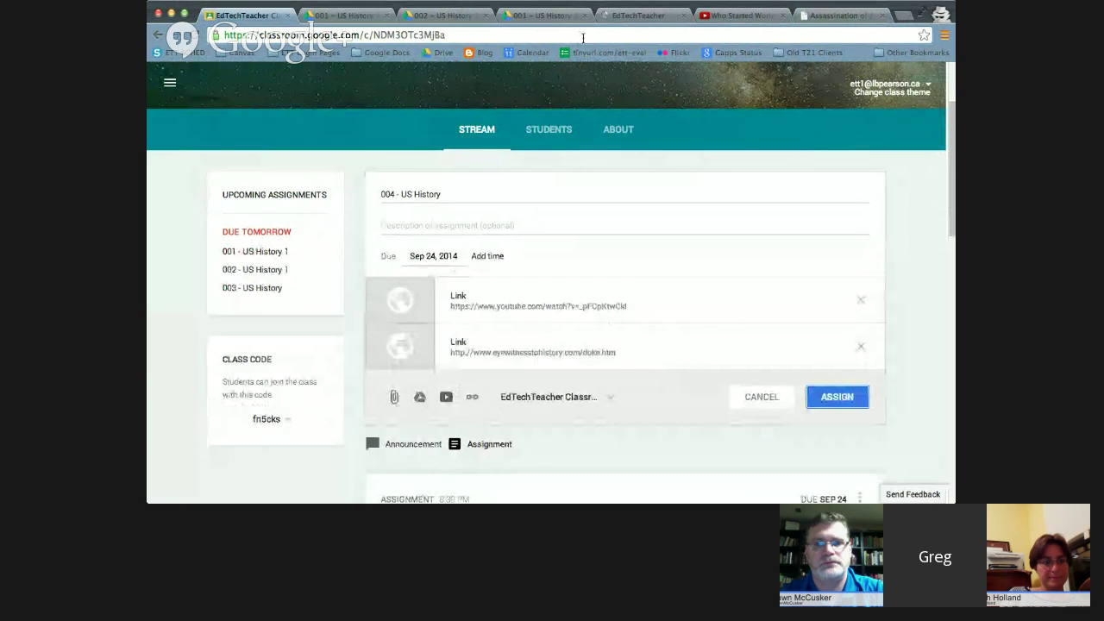
Step: Create a new Google Docs document in My Drive and name it "004 - US History"
left_click(343, 15)
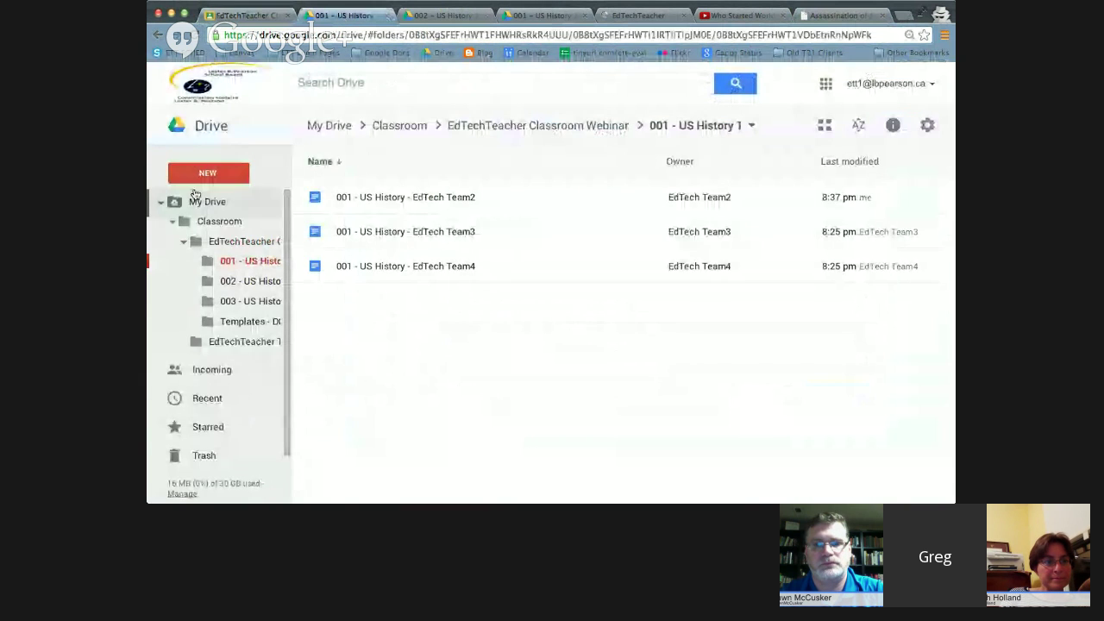
left_click(198, 201)
left_click(207, 172)
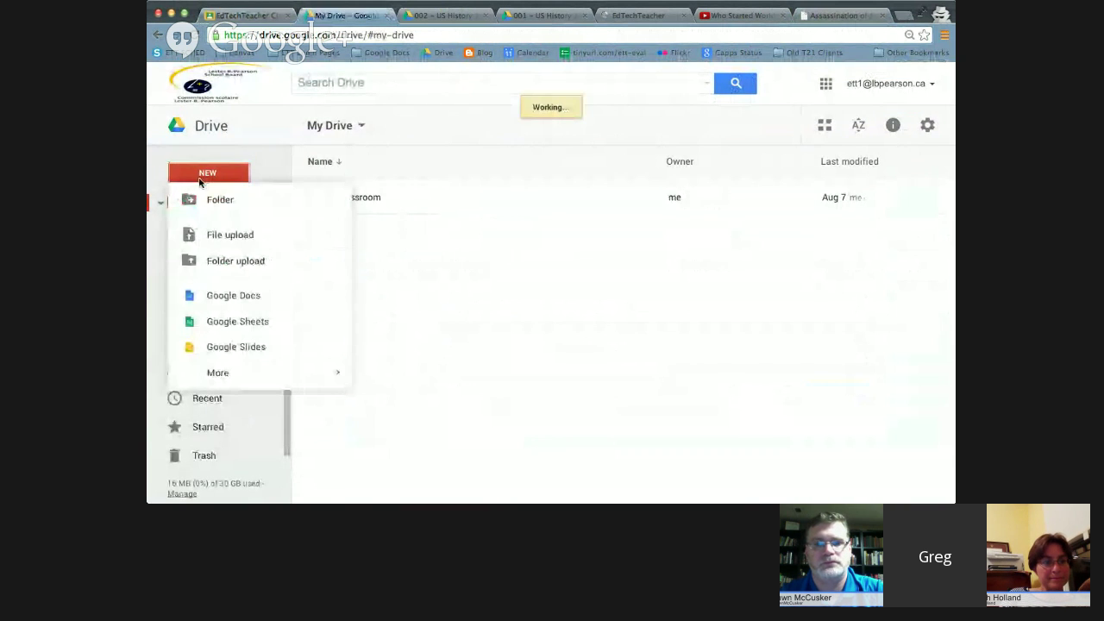
left_click(231, 307)
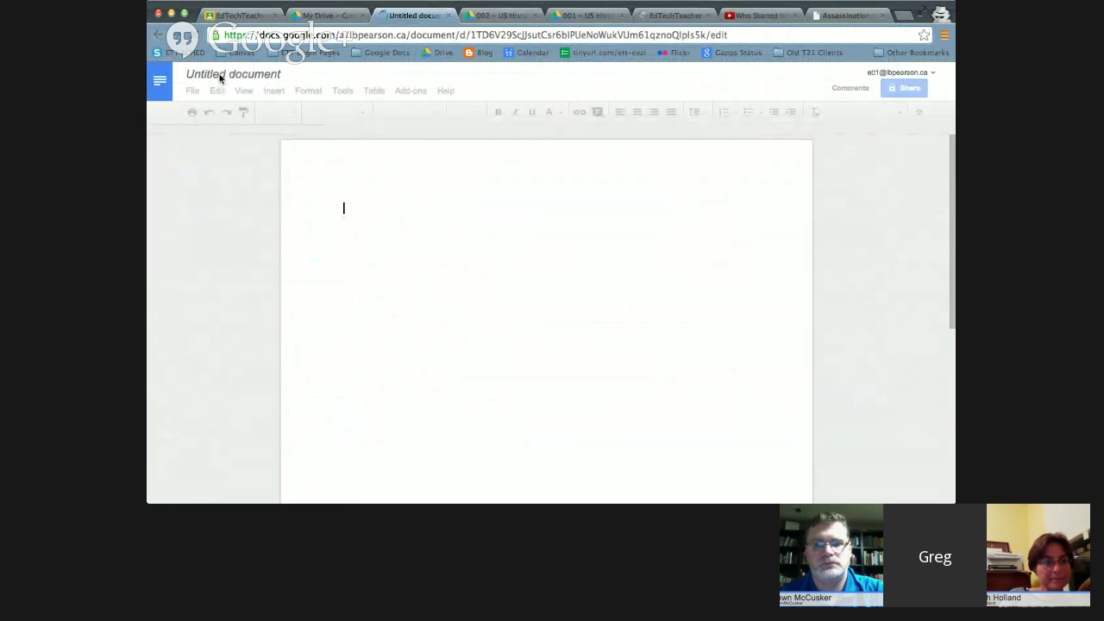
left_click(219, 77)
type("0045 -")
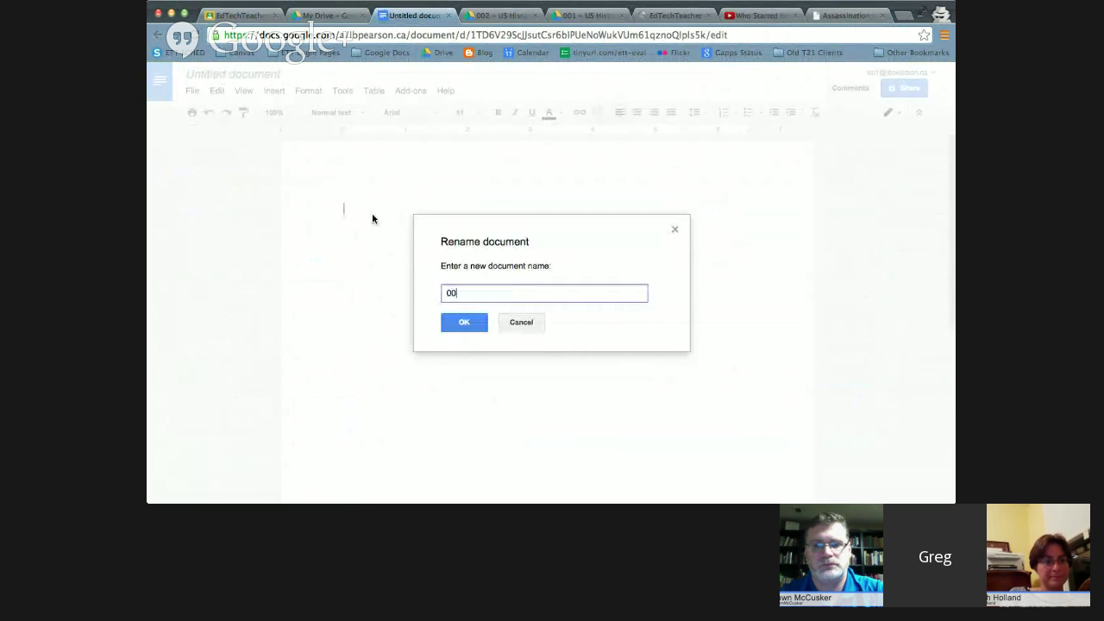
key("BackSpace")
key("BackSpace")
key("BackSpace")
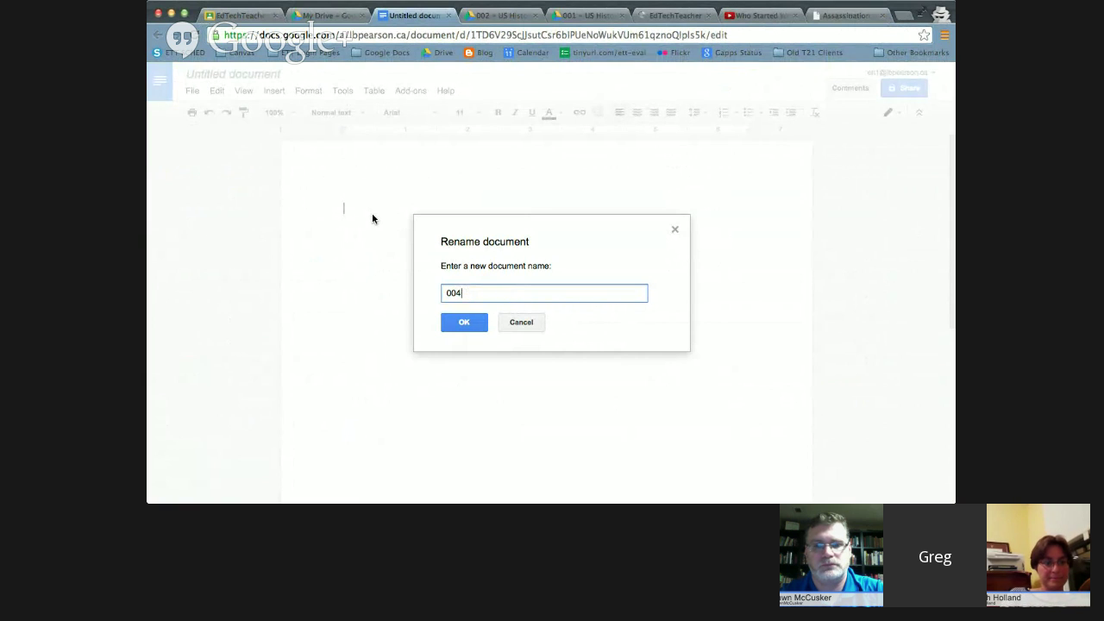
type("- US History")
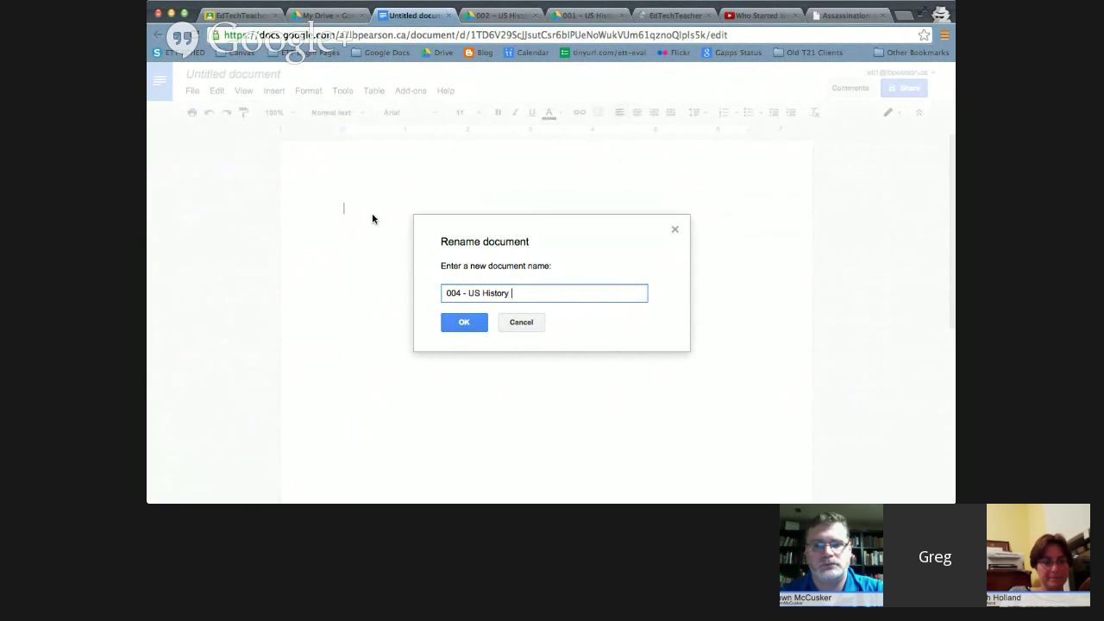
key("Return")
Step: Write "Please discuss WWI" in the 004 - US History document and close it
type("Please discuss Q")
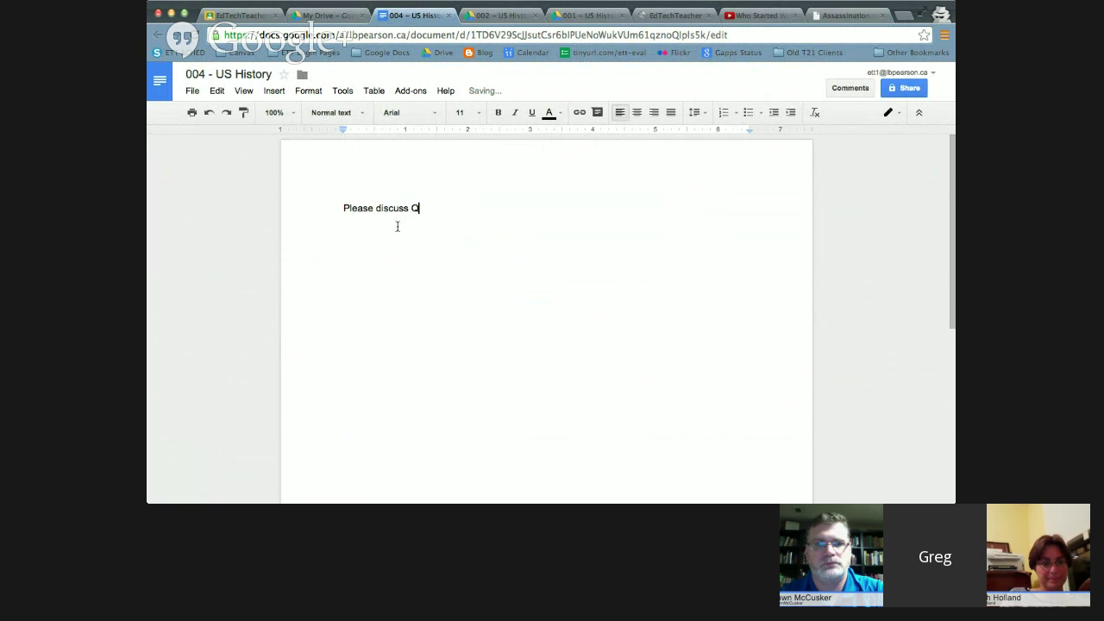
key("BackSpace")
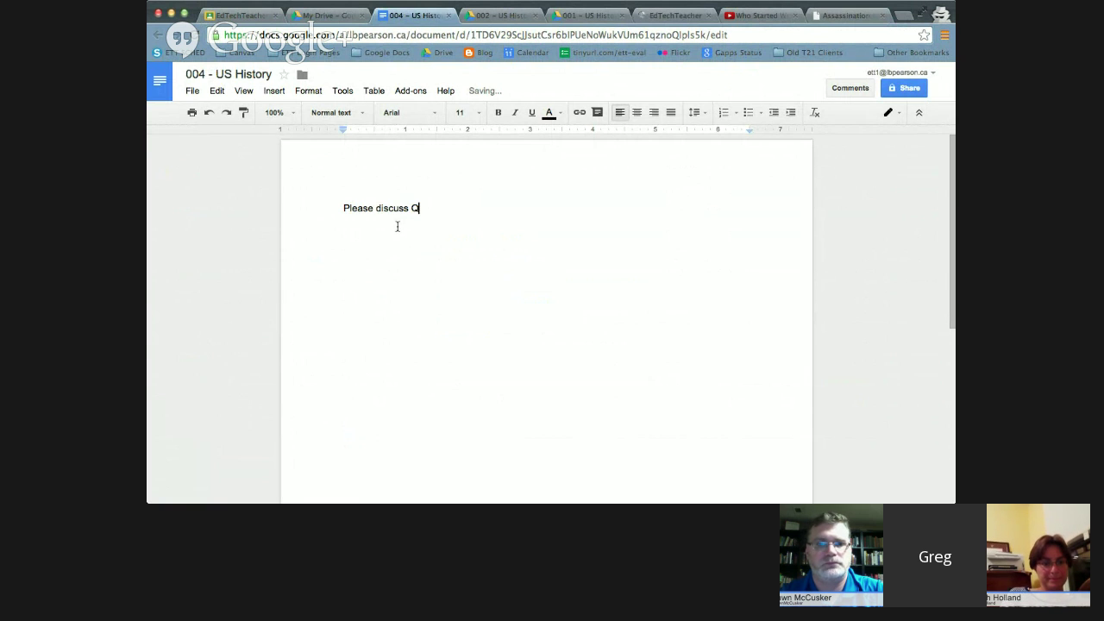
type("WWI")
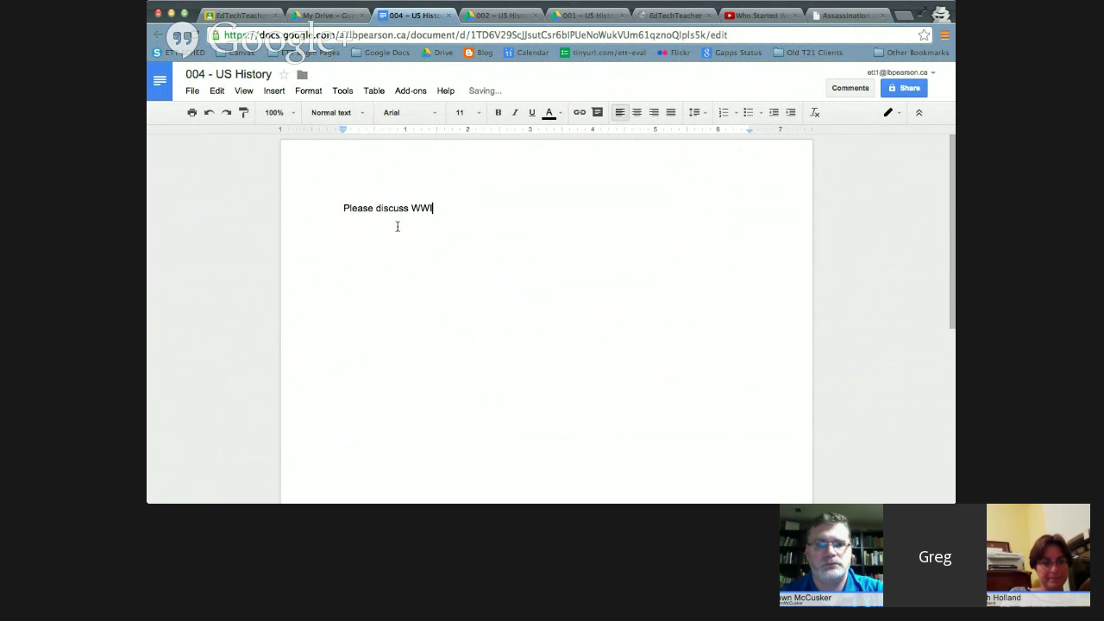
left_click(449, 15)
Step: Attach the 004 - US History document from My Drive to the Classroom assignment and set it to "Make a copy for each student"
left_click(252, 15)
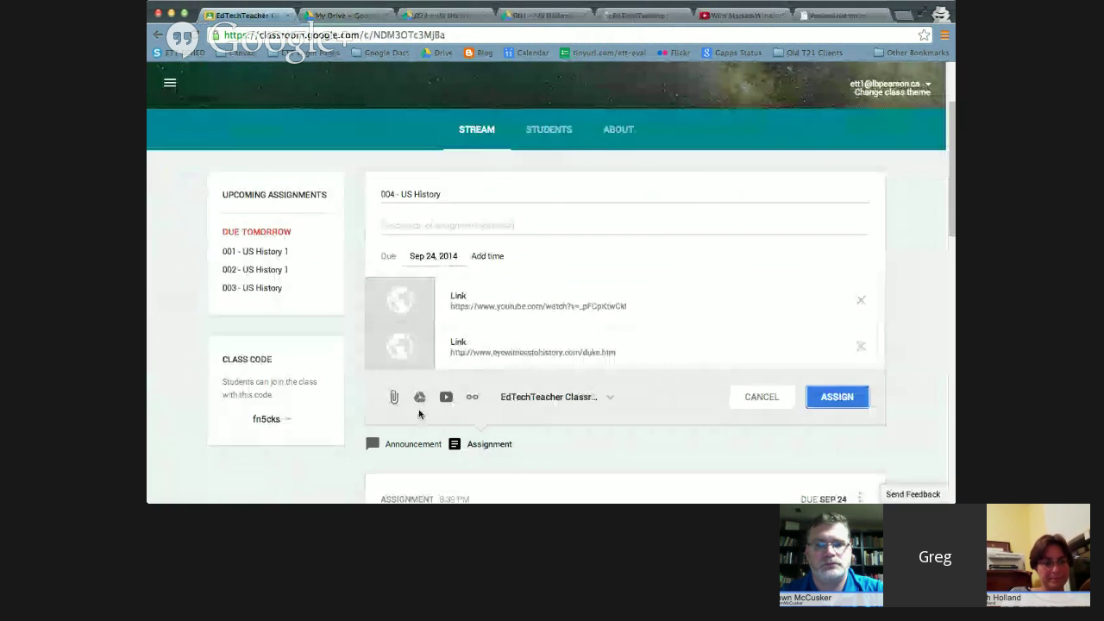
left_click(421, 397)
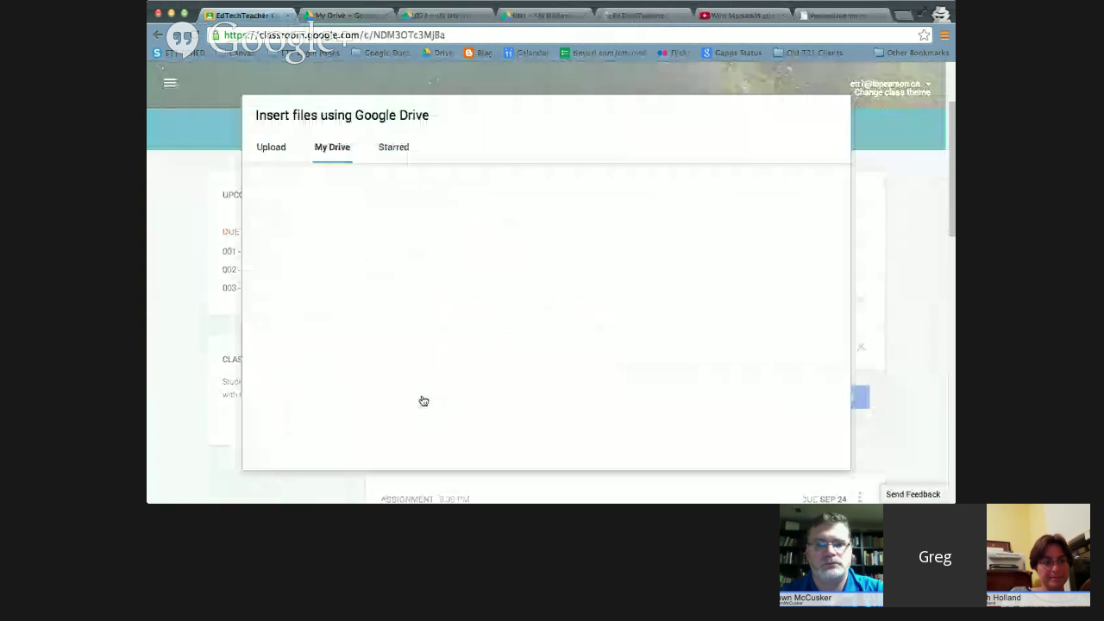
left_click(322, 285)
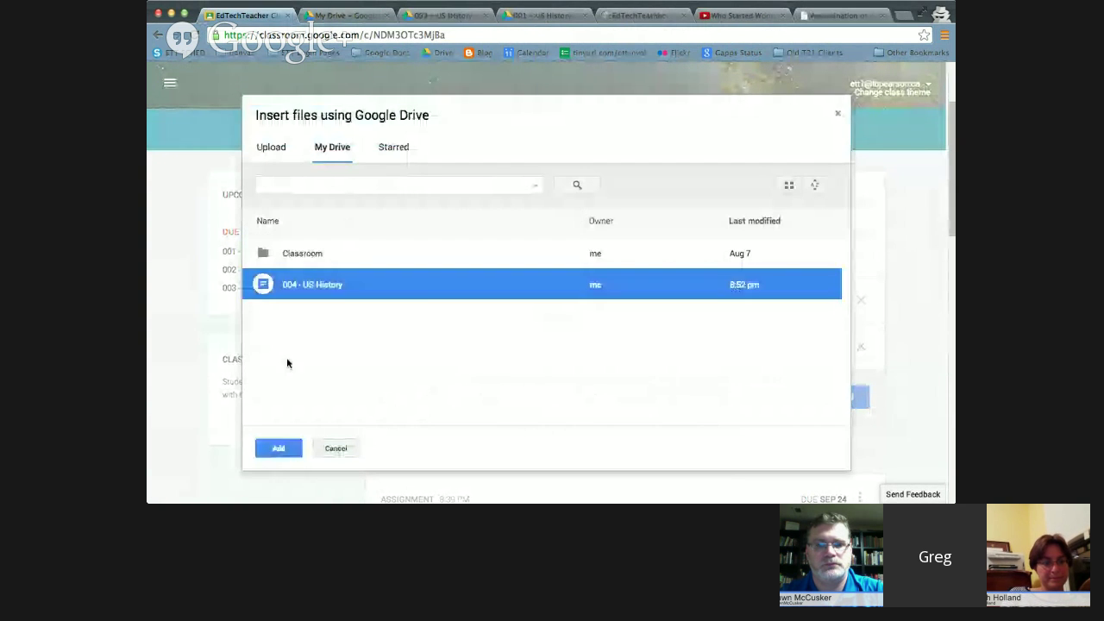
left_click(287, 448)
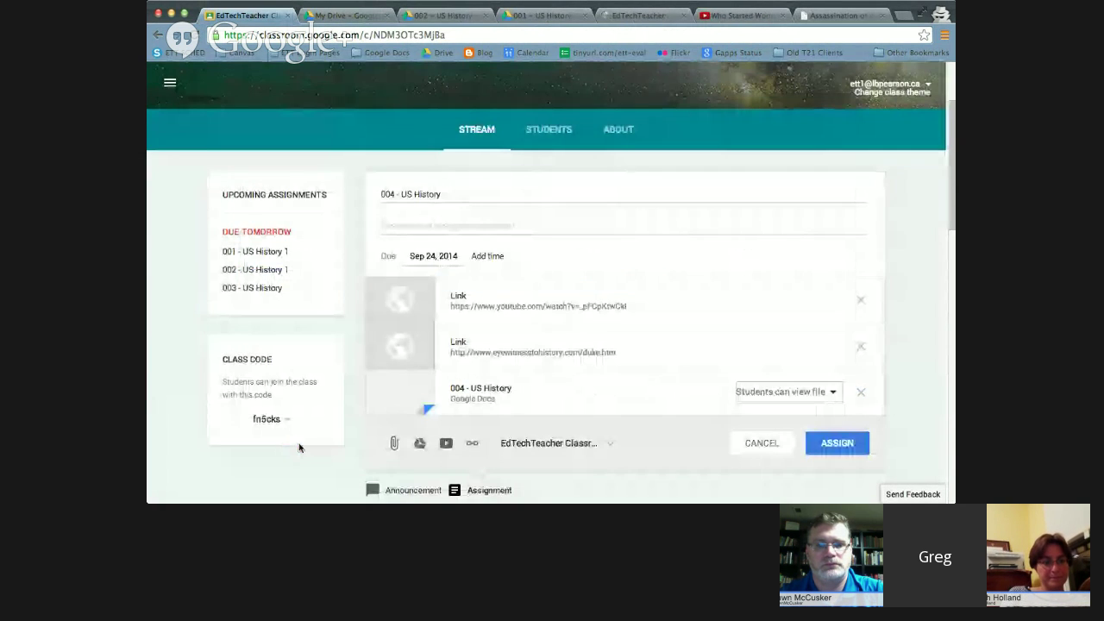
left_click(787, 391)
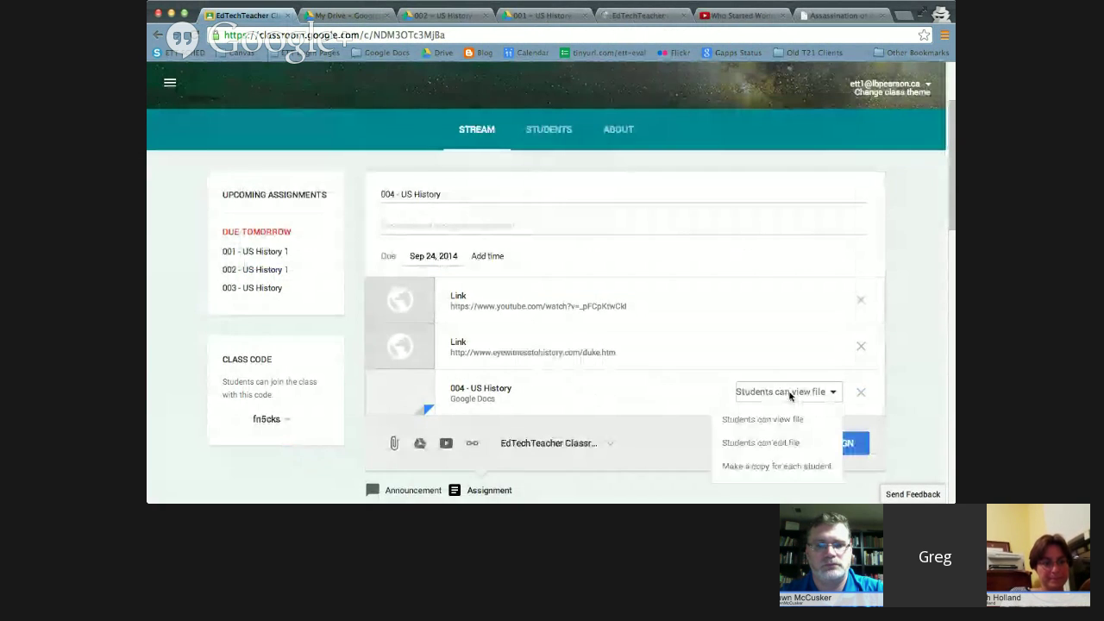
left_click(771, 466)
scroll(863, 397, "down", 1)
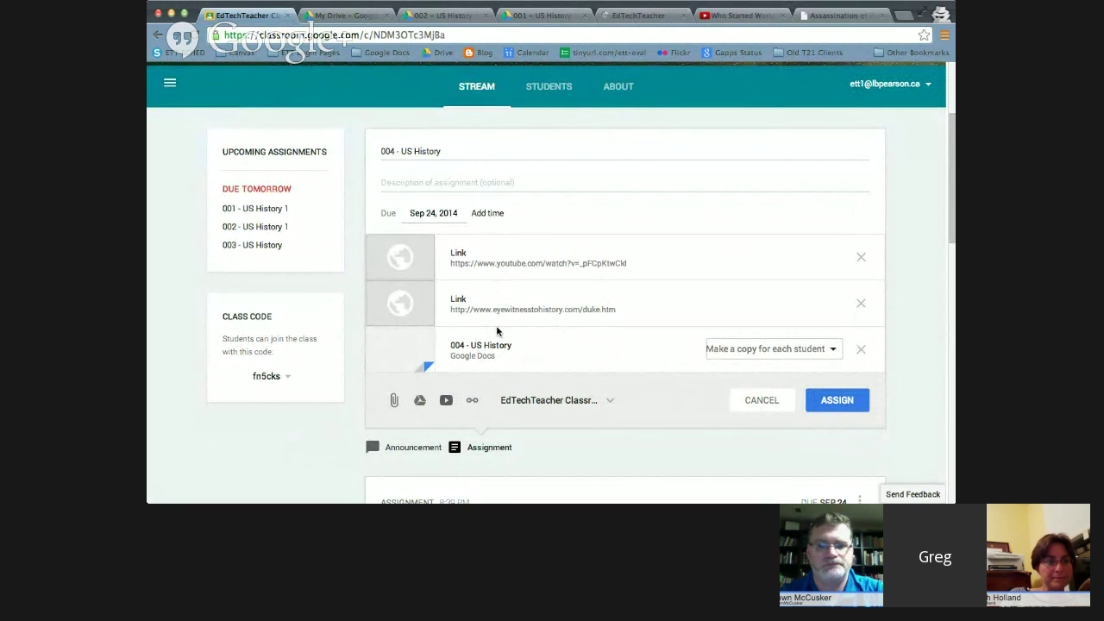
Step: Add the description "watch the video, read the article, complete the doc..." to the 004 - US History assignment and assign it to the class
left_click(395, 186)
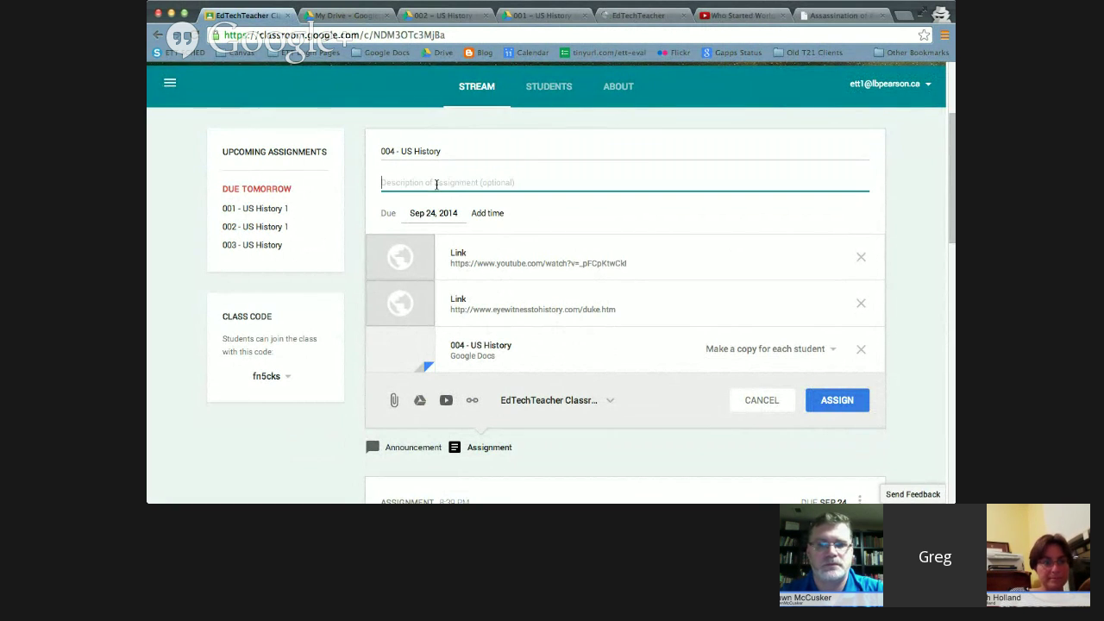
type("wat")
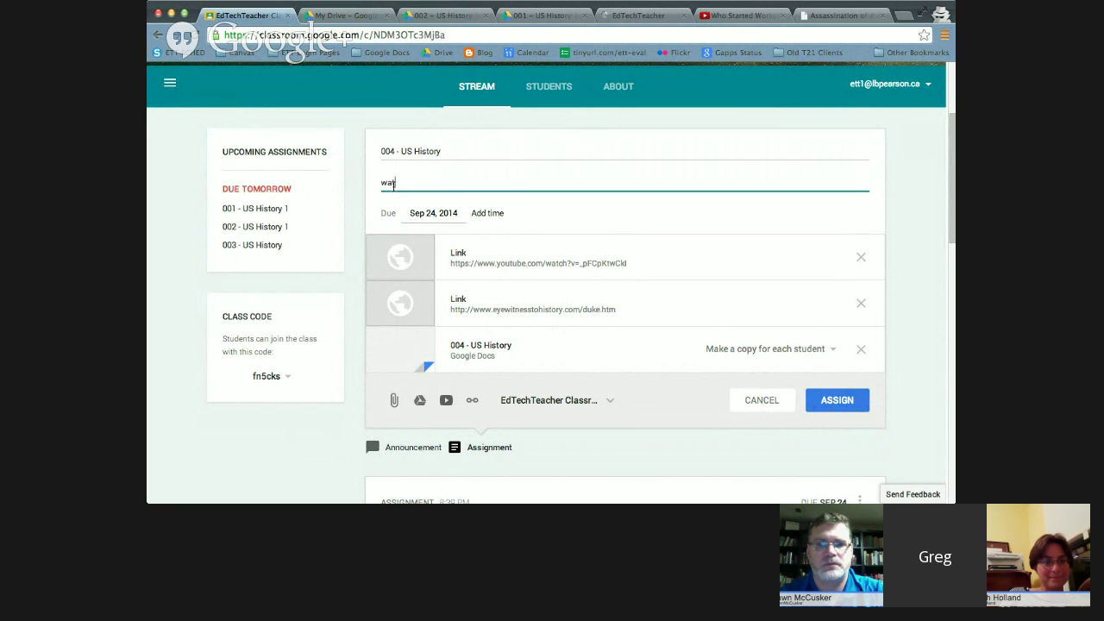
type("ch the video, read")
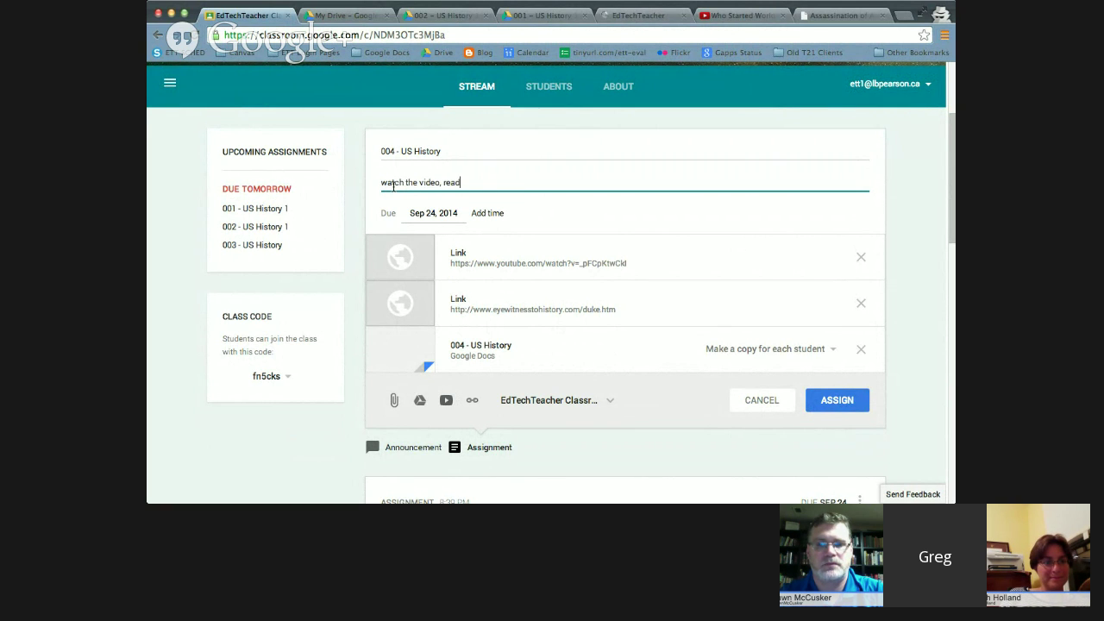
type(" the article, complete")
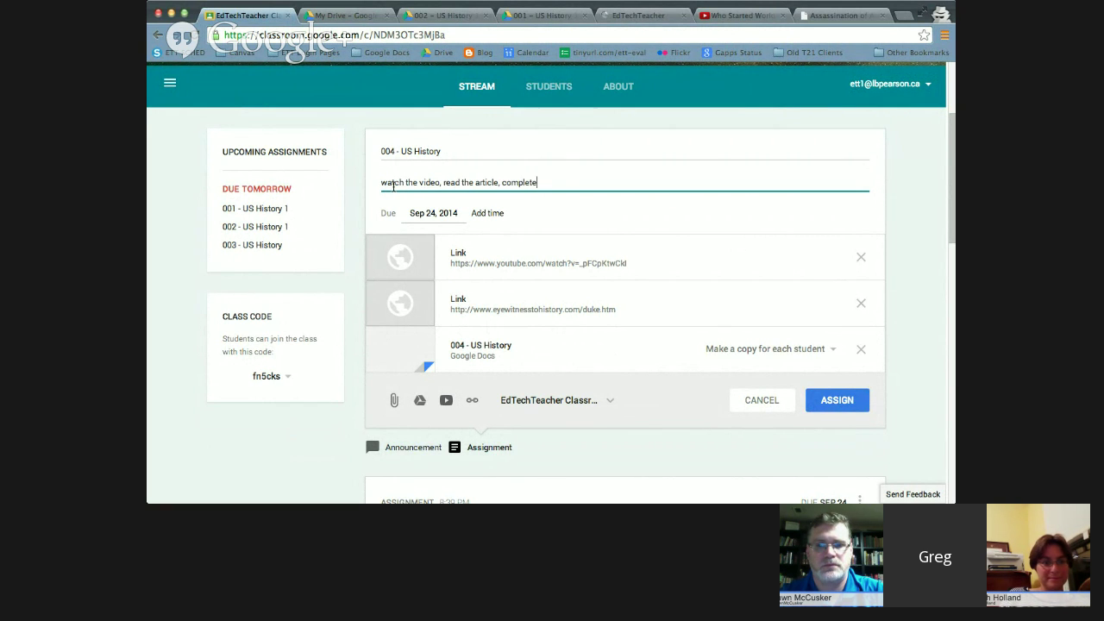
type(" the doc...")
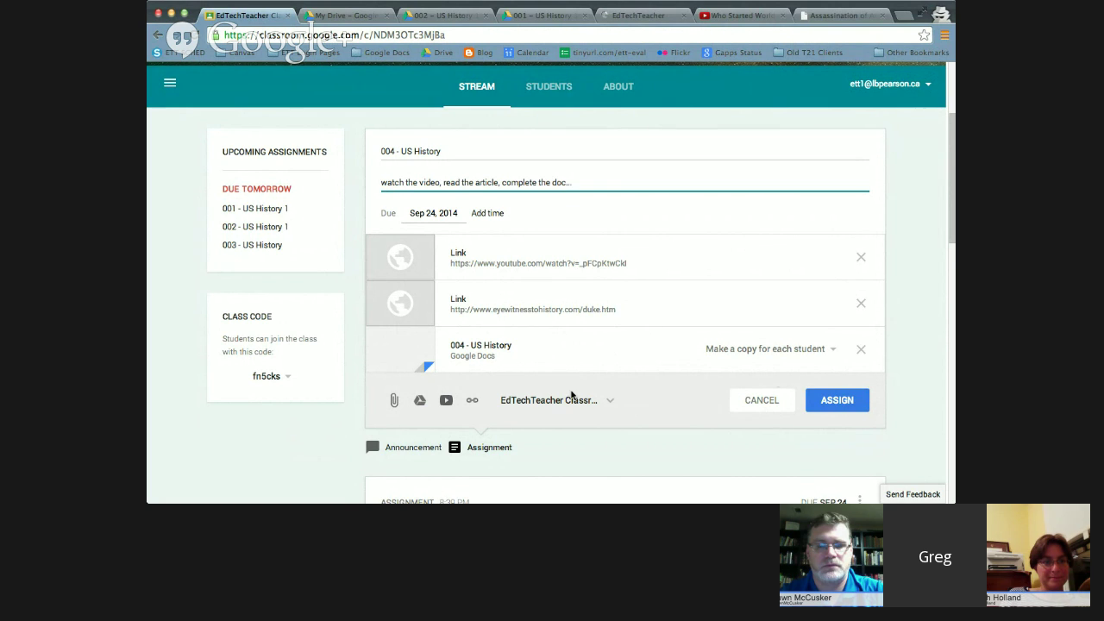
left_click(859, 404)
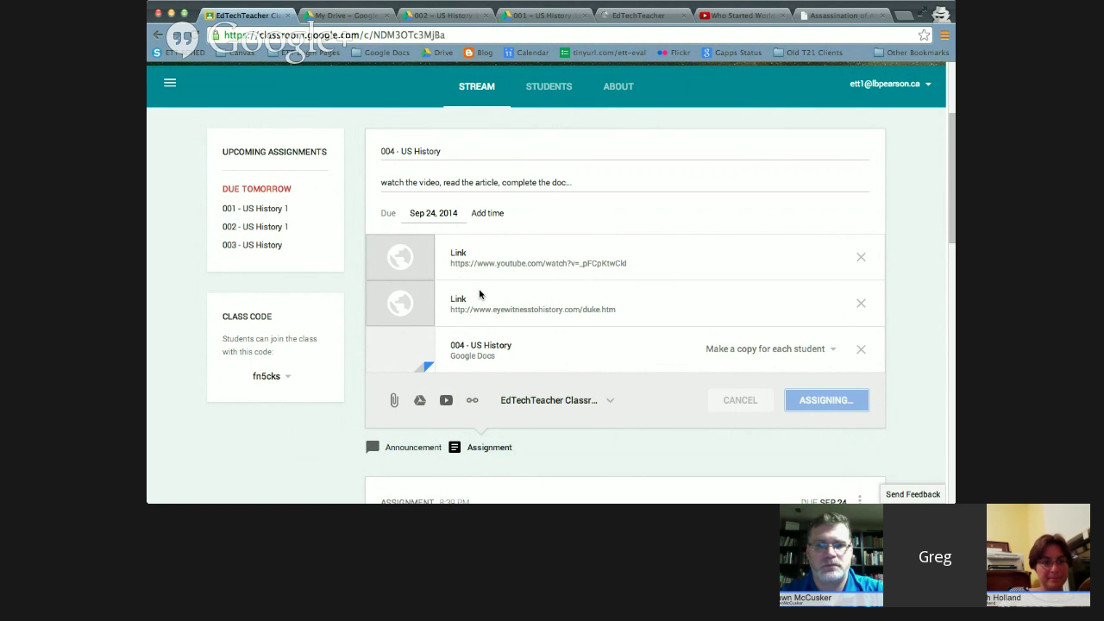
scroll(479, 294, "down", 1)
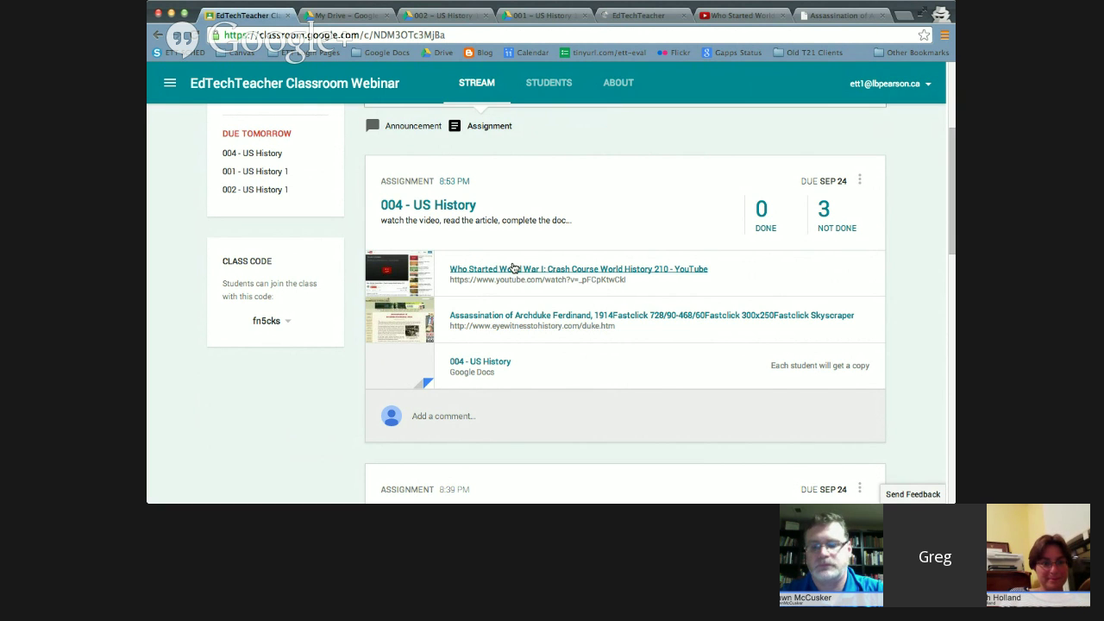
Step: Create an assignment titled "005 - US History (VIDEO Assignment)" and assign it to the class
scroll(512, 270, "up", 2)
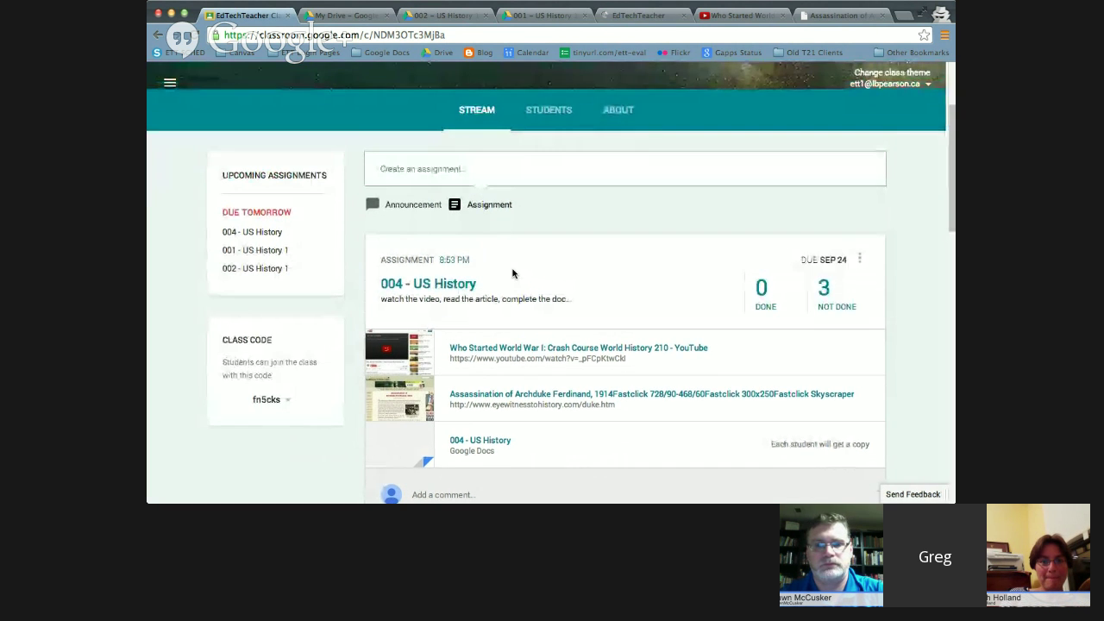
scroll(513, 273, "up", 1)
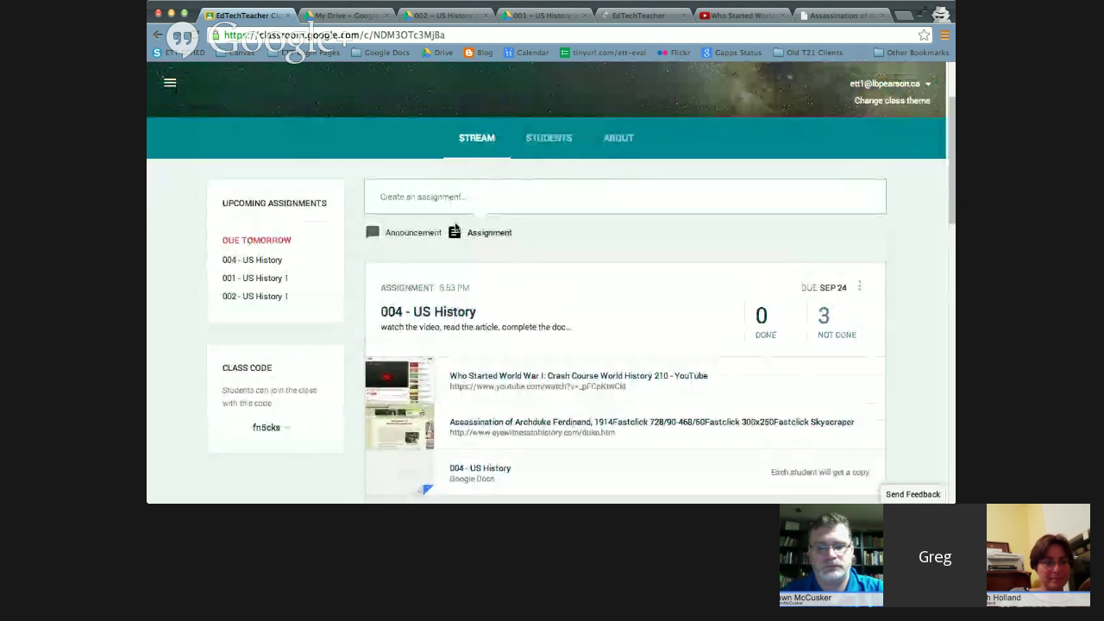
scroll(439, 250, "up", 2)
left_click(427, 268)
type("00")
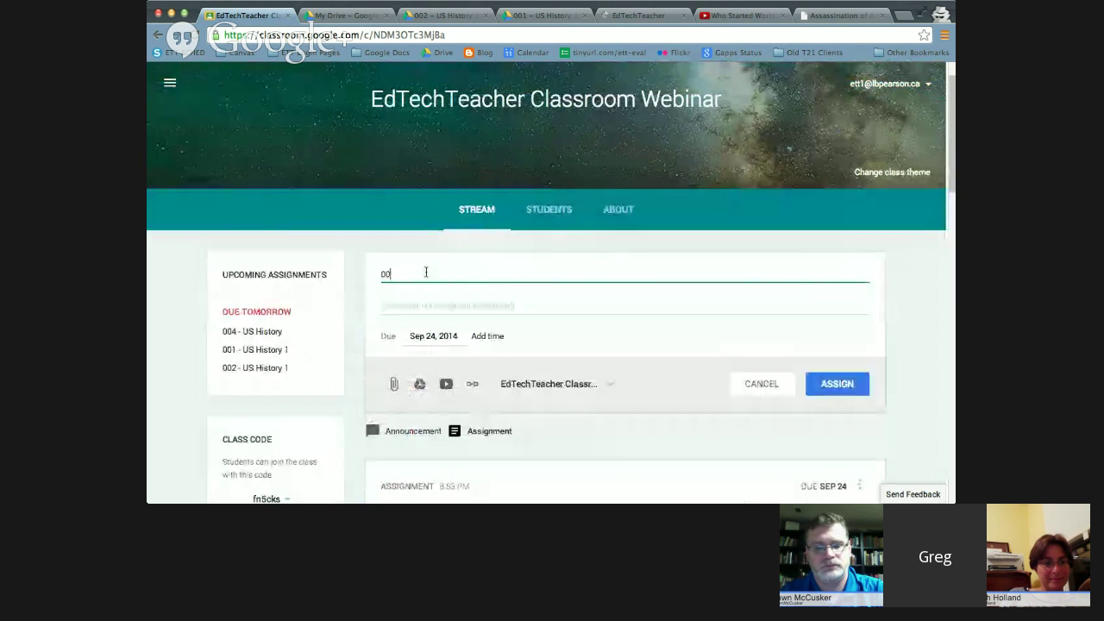
type("5 - US H")
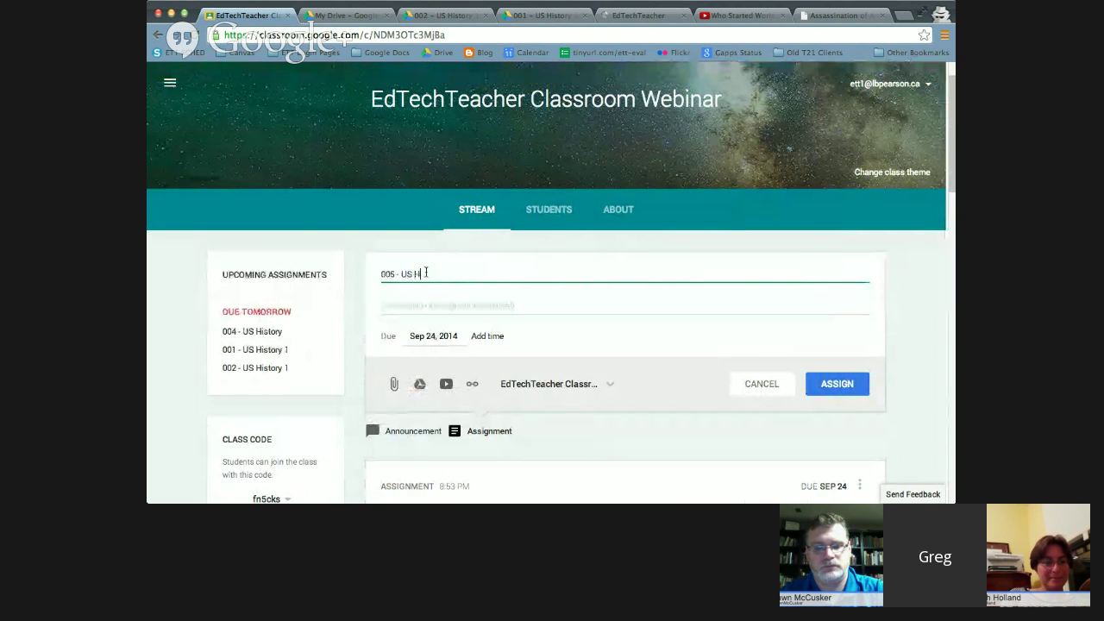
type("istory (VIDEO")
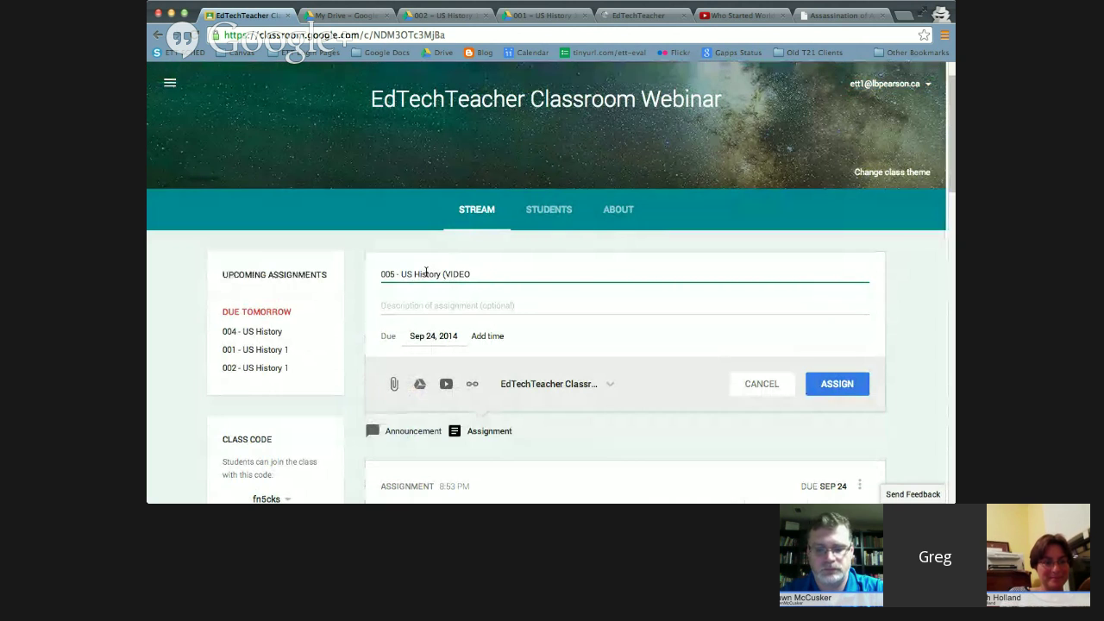
type(" Assignment)")
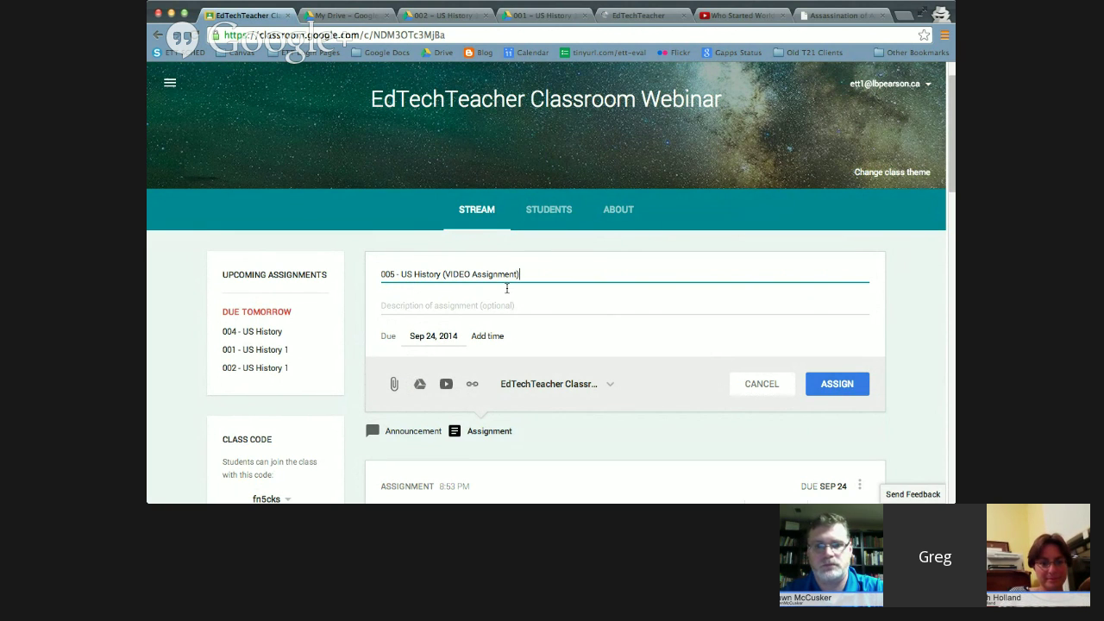
left_click(838, 384)
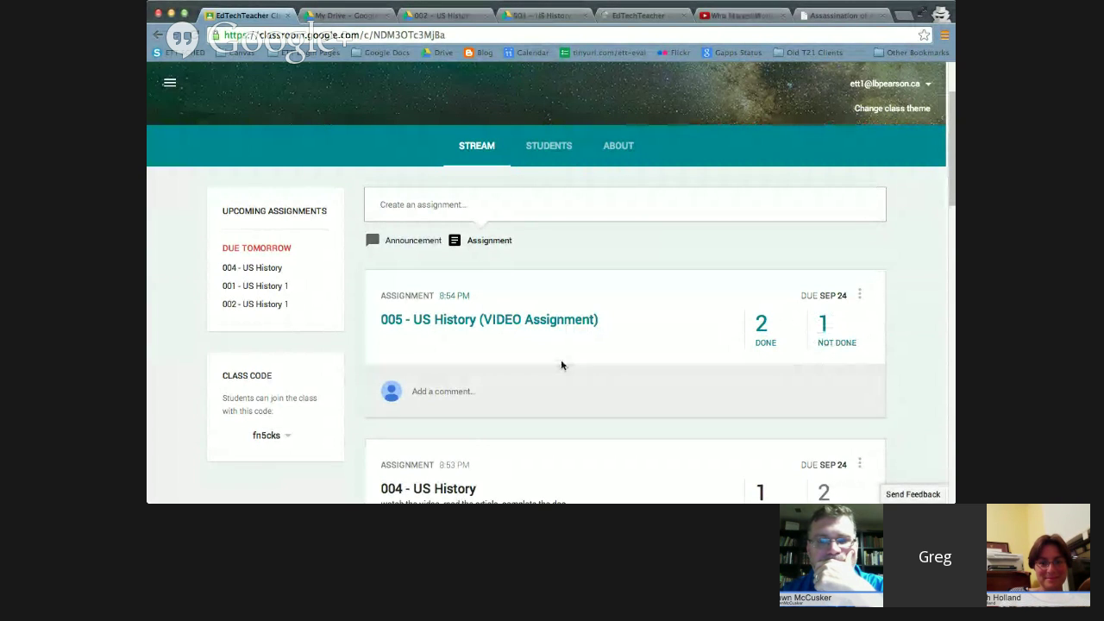
Step: Open the submission status of the 005 video assignment and expand the third and second students' entries to see their submitted videos
left_click(464, 321)
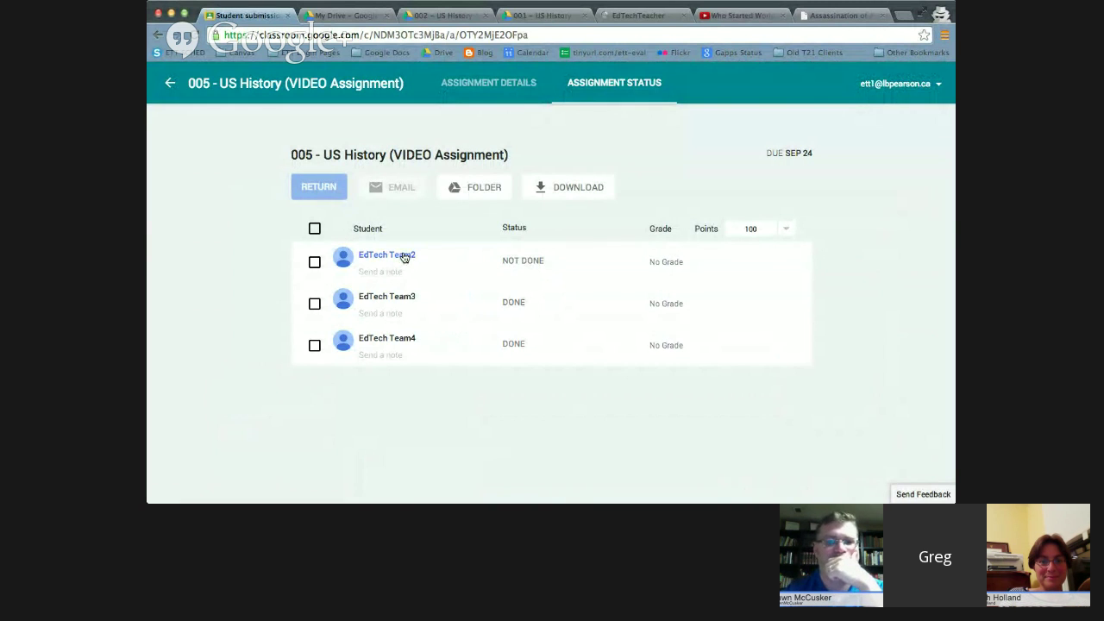
left_click(384, 339)
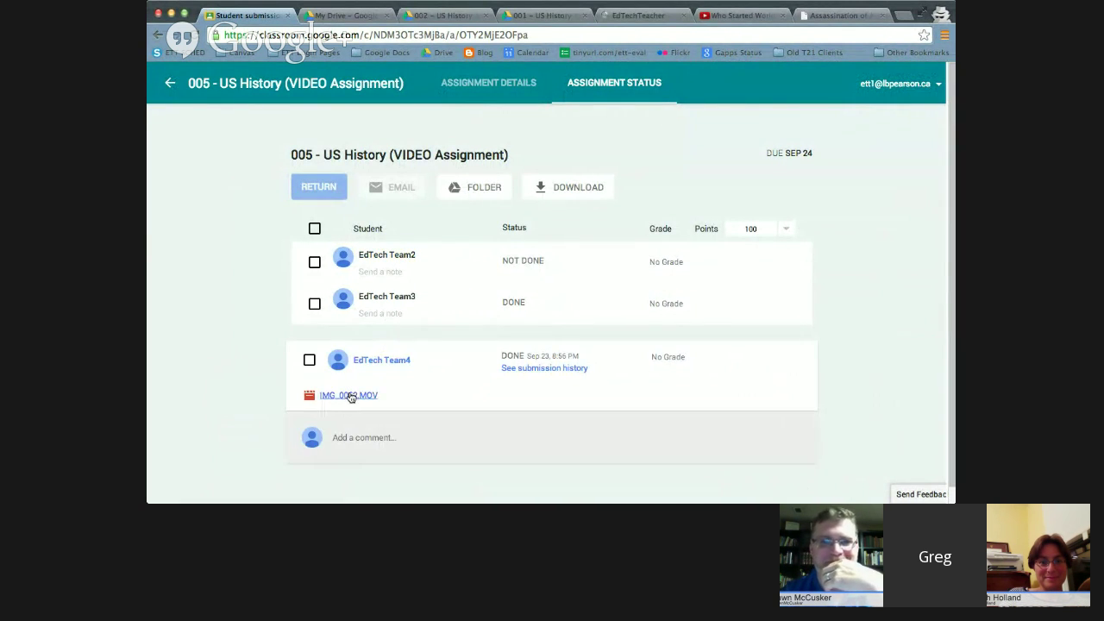
left_click(379, 300)
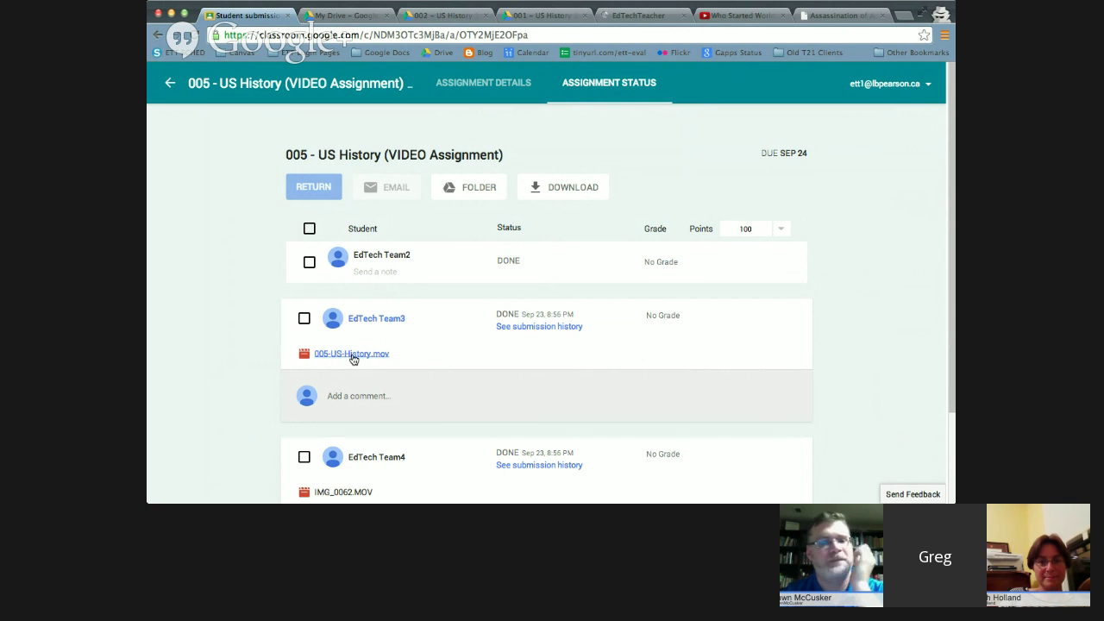
Step: Open the 005 assignment's Drive folder and try to preview IMG_0062.MOV and 005-US-History.mov
left_click(478, 189)
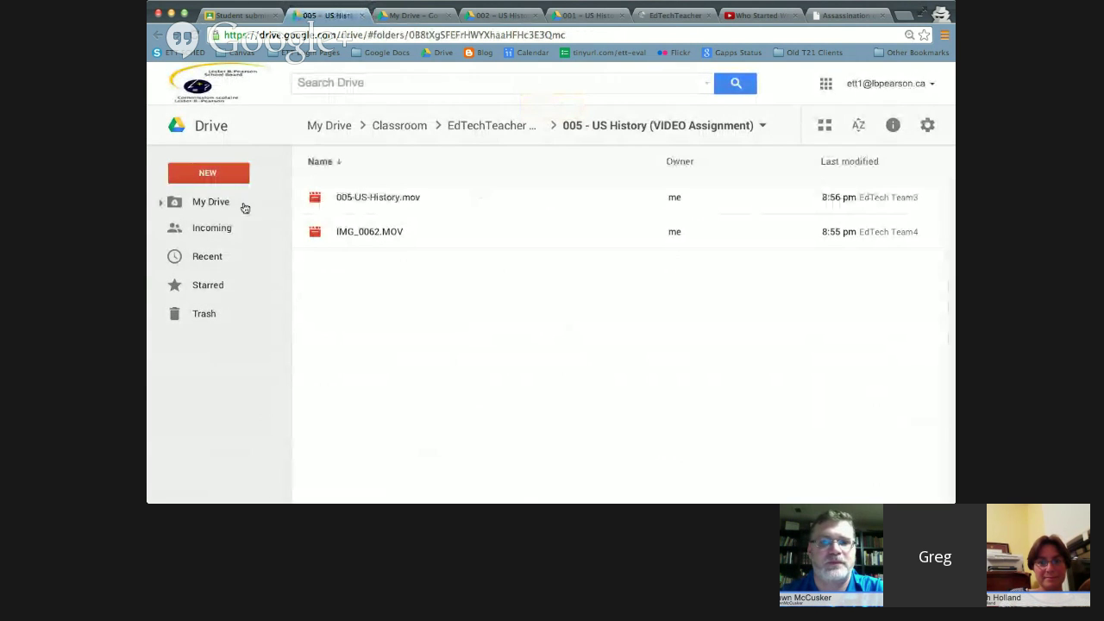
left_click(365, 230)
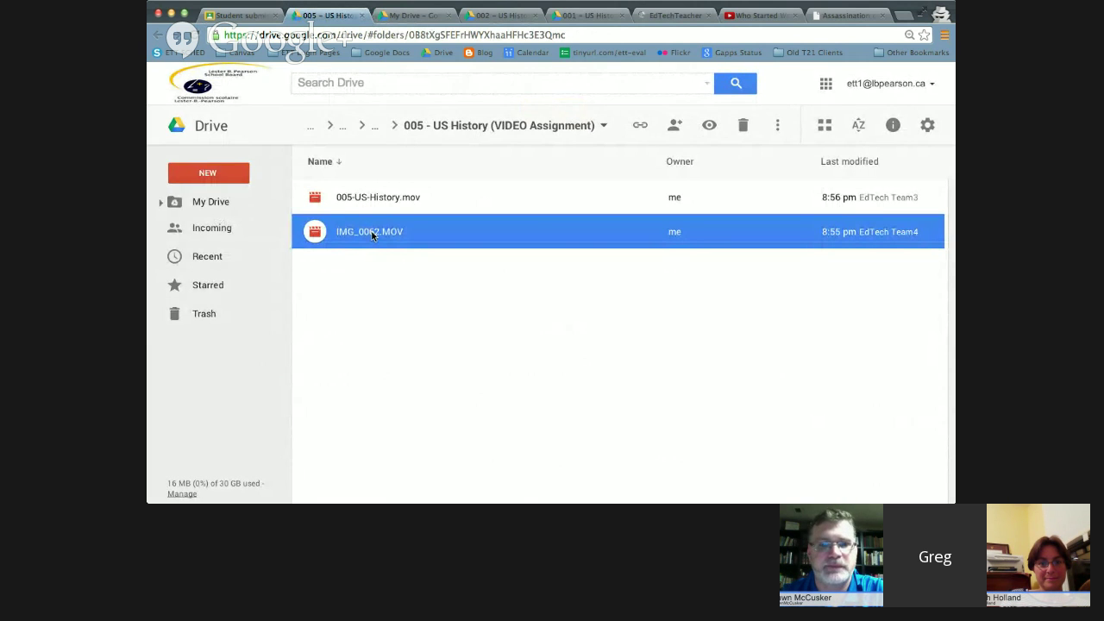
double_click(371, 233)
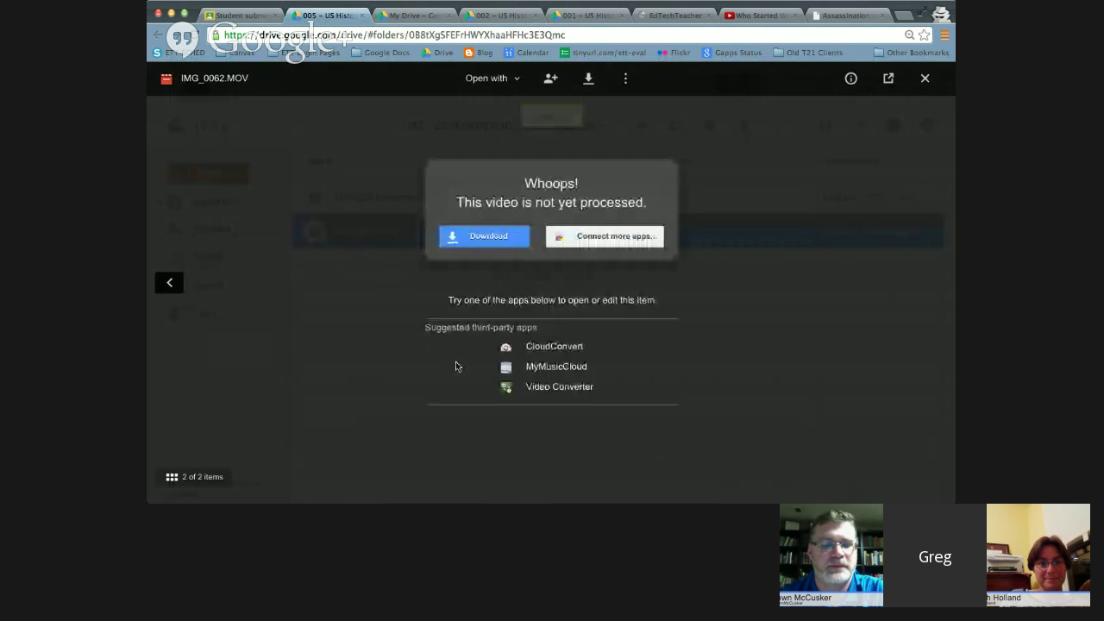
left_click(924, 78)
left_click(367, 198)
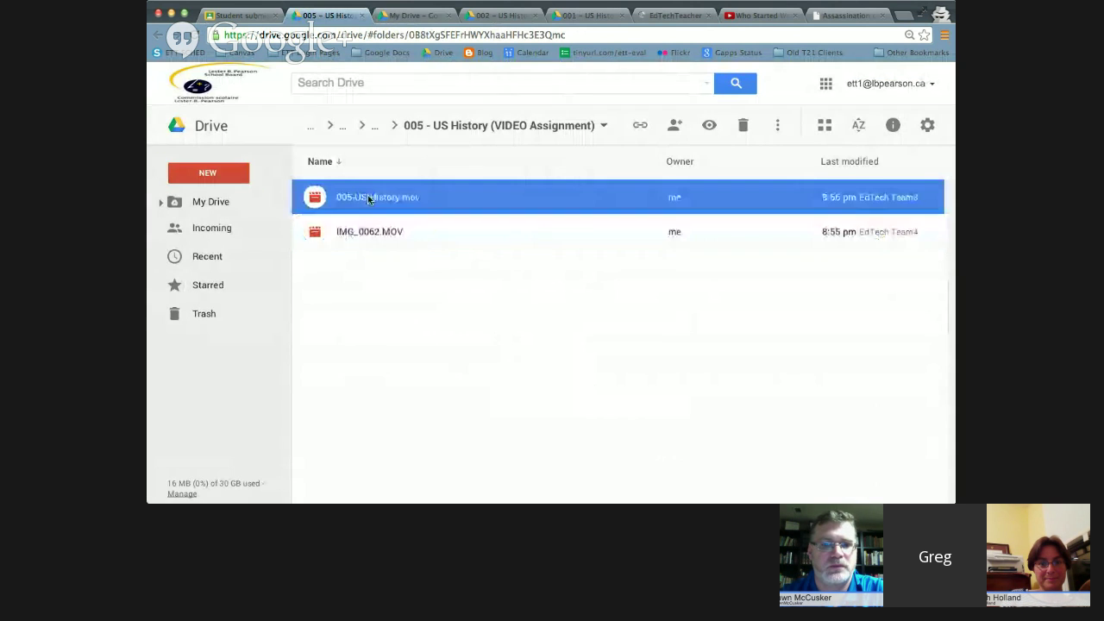
double_click(367, 196)
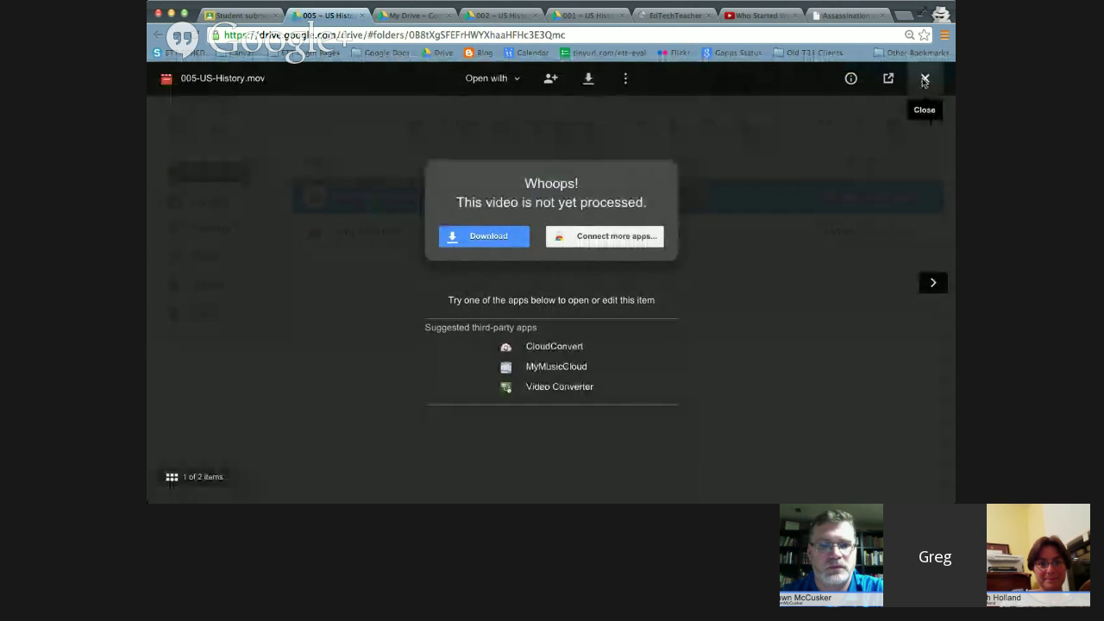
left_click(925, 78)
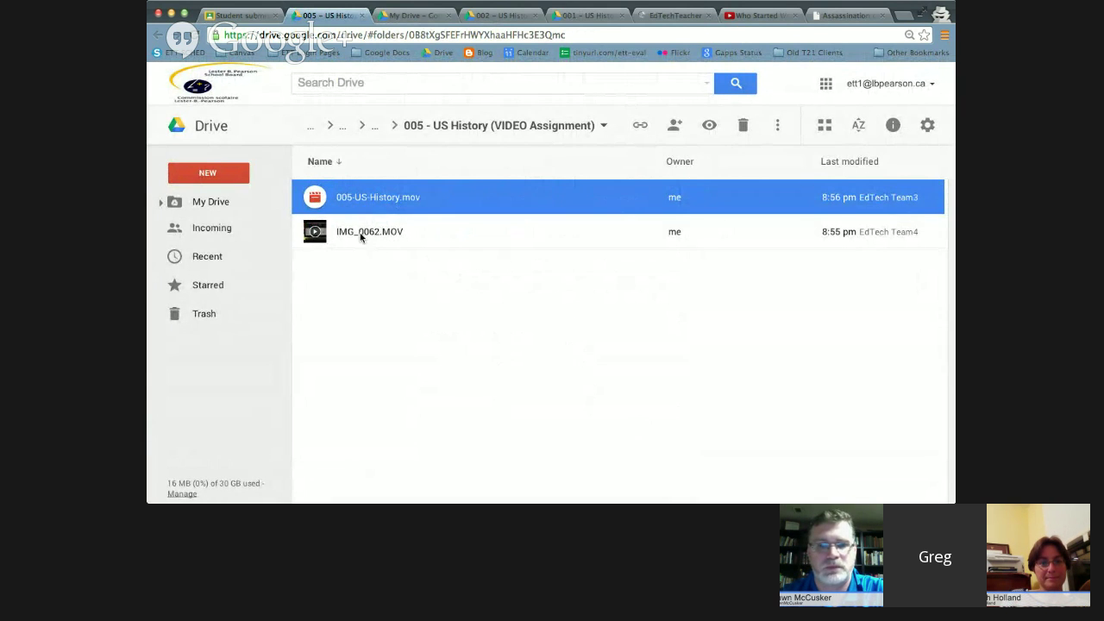
Step: Play the submitted video IMG_0062.MOV from the Drive folder and close the preview
double_click(361, 234)
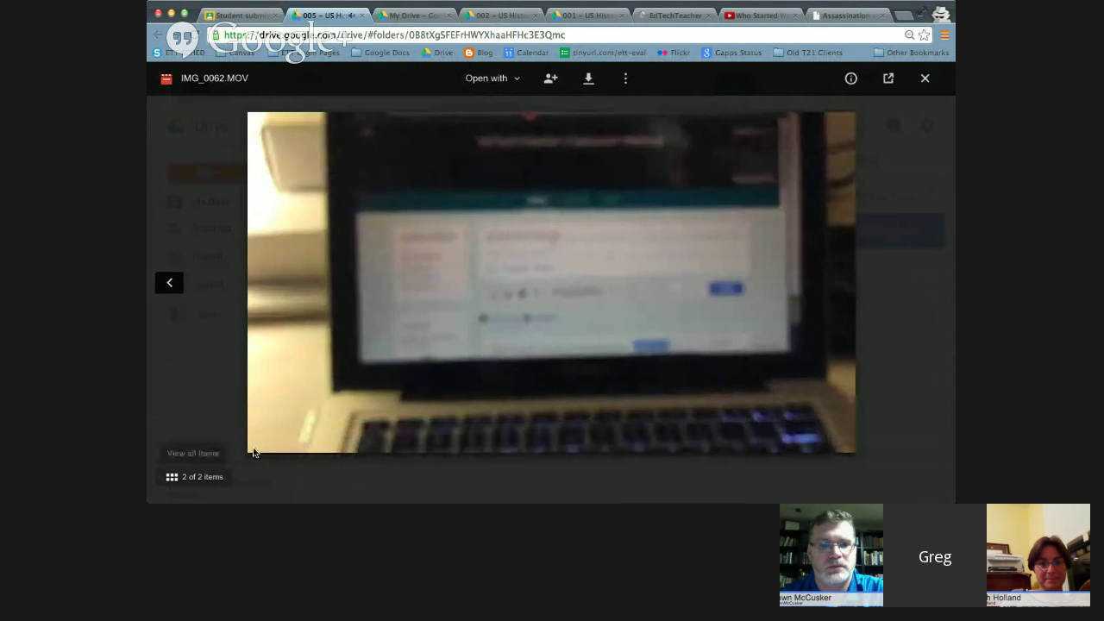
mouse_move(261, 446)
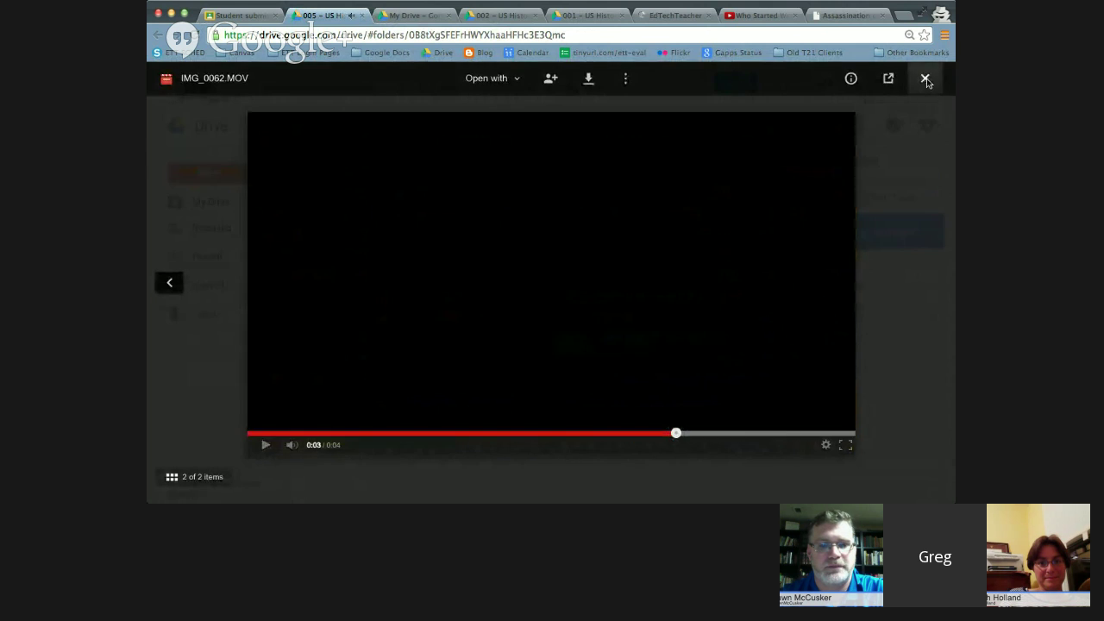
left_click(925, 80)
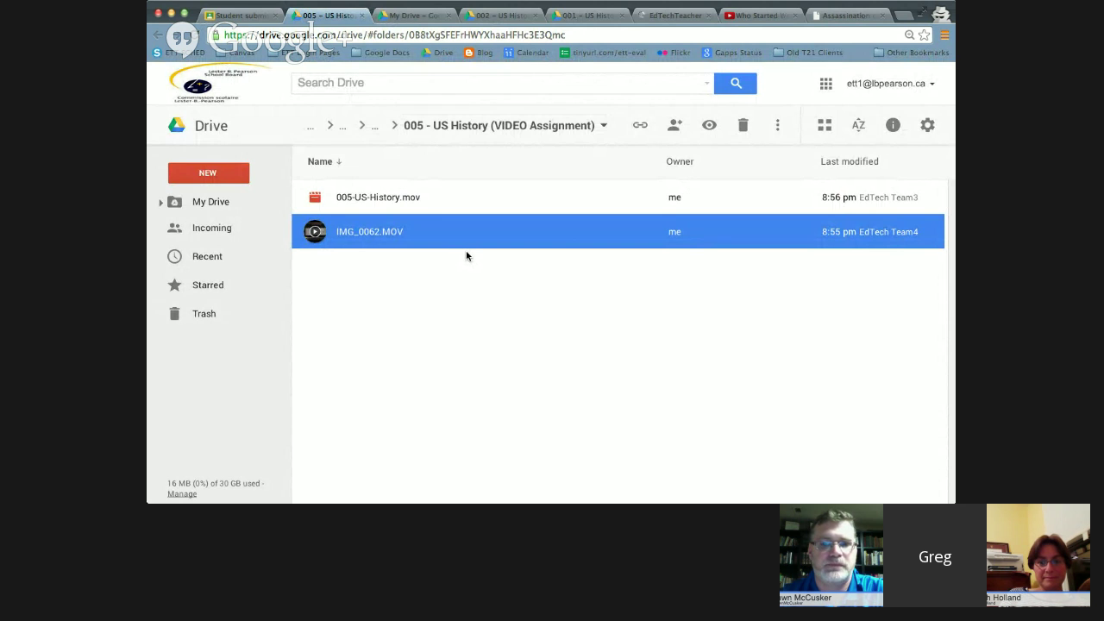
Step: Switch back to Google Classroom and return from the 005 submission status to the class stream
left_click(246, 16)
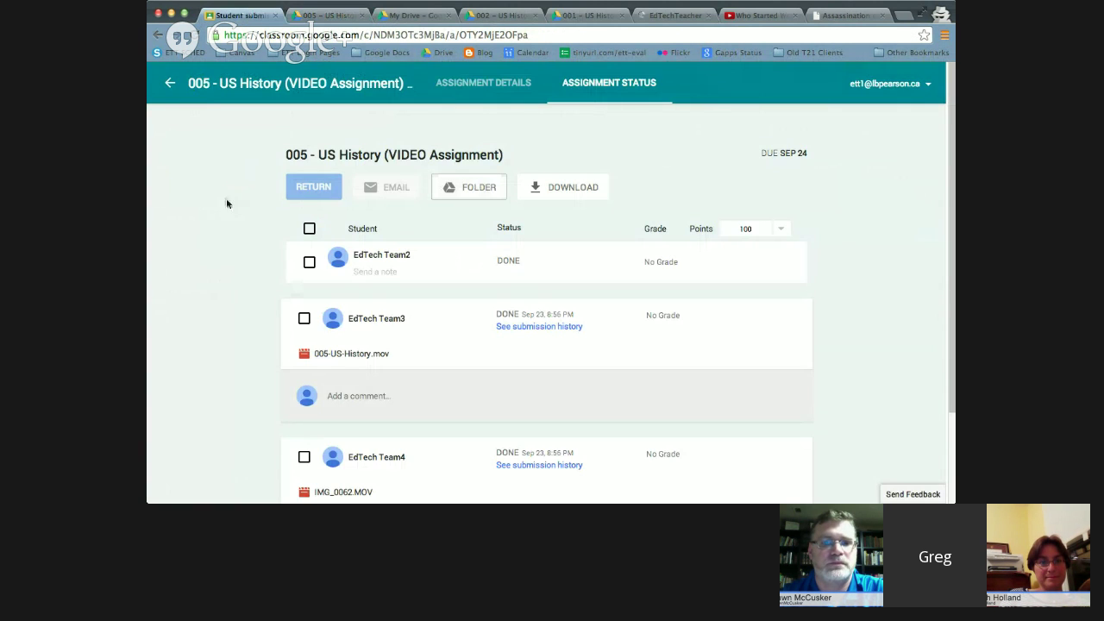
left_click(170, 83)
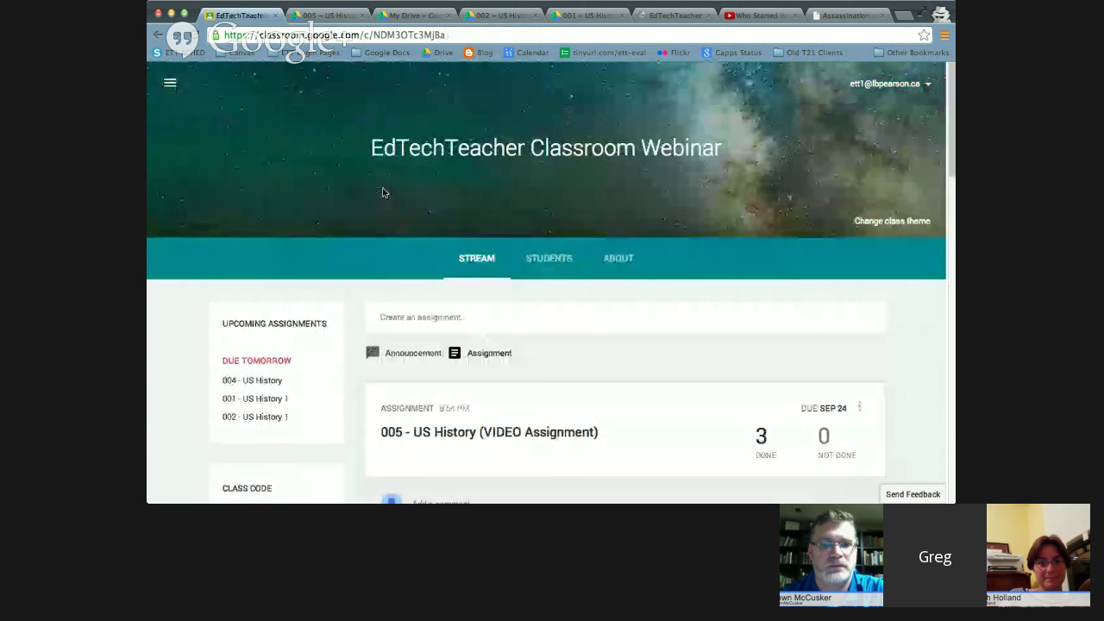
scroll(385, 193, "down", 3)
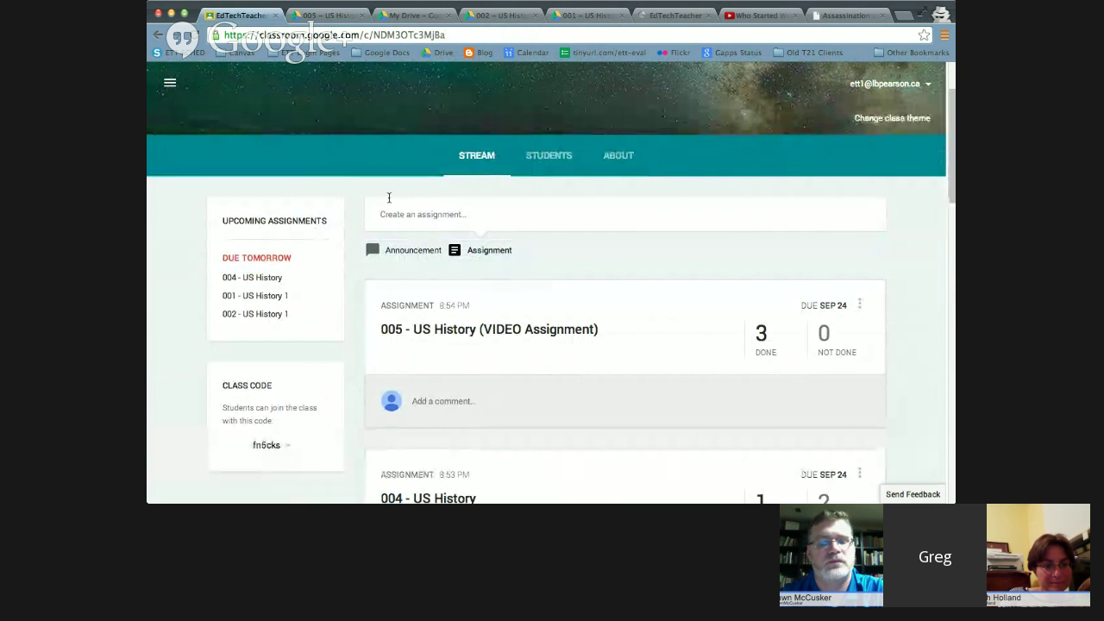
scroll(655, 168, "down", 1)
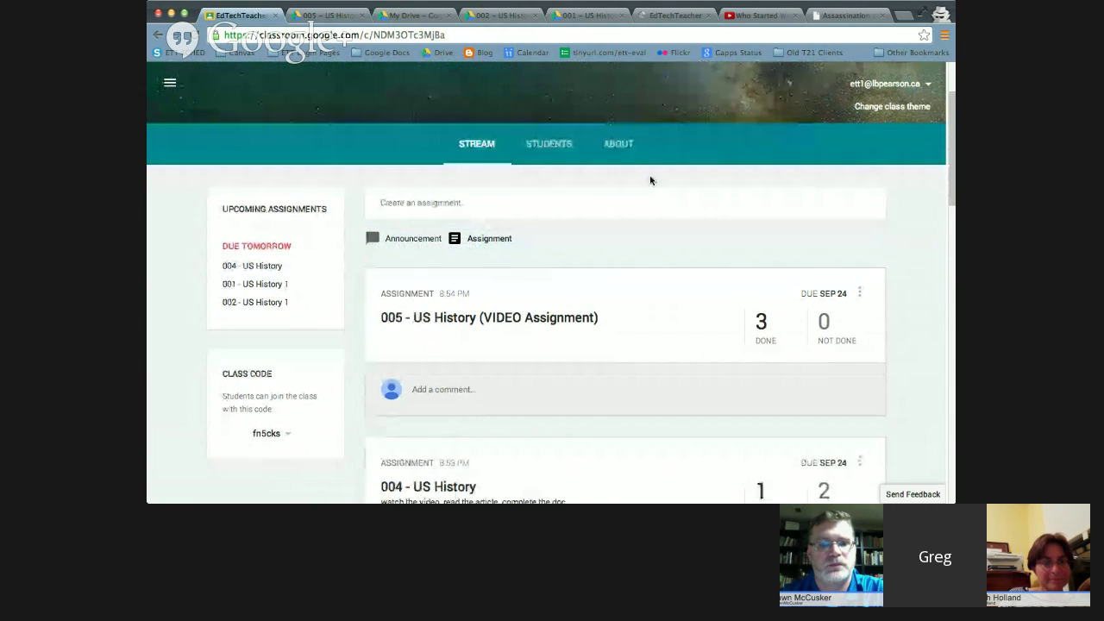
Step: View the class's student list, and select and deselect the first student to show the remove and email options
left_click(549, 121)
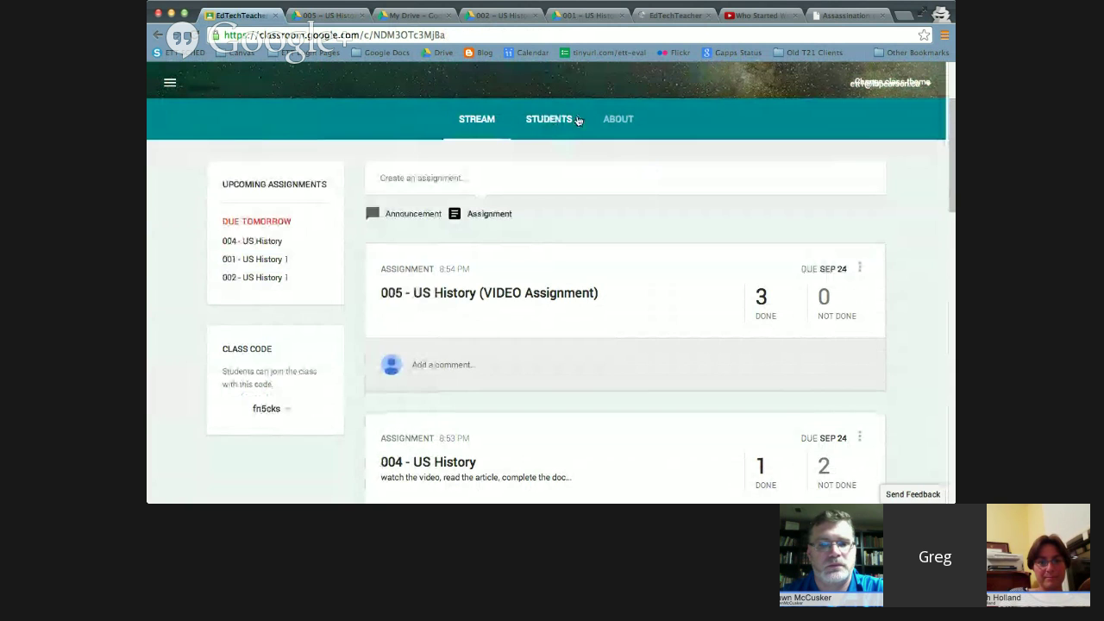
scroll(529, 231, "down", 1)
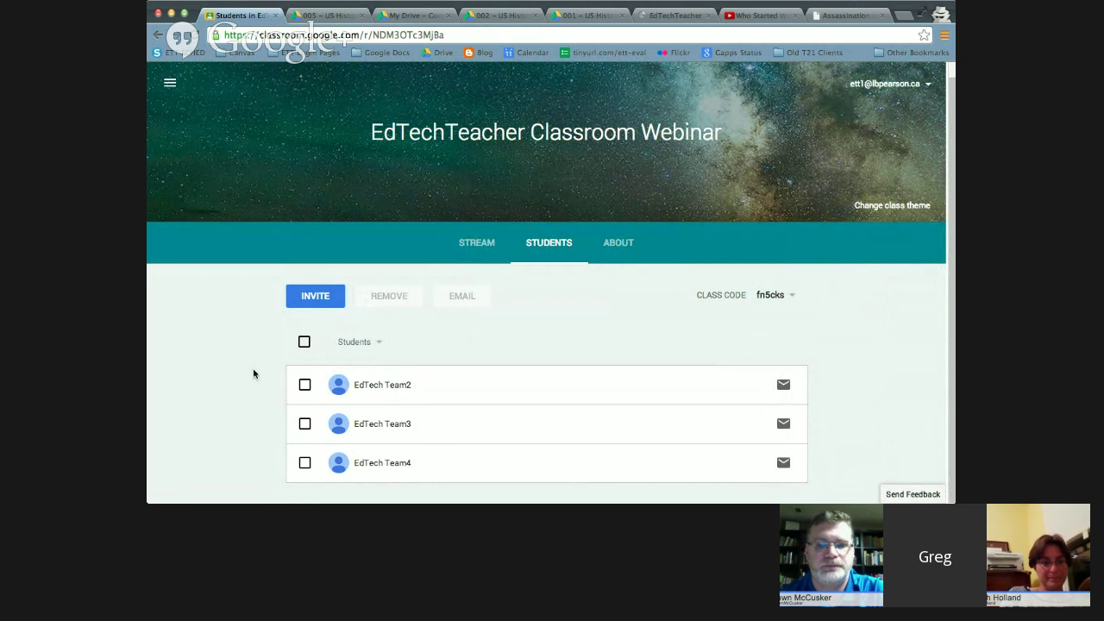
left_click(304, 385)
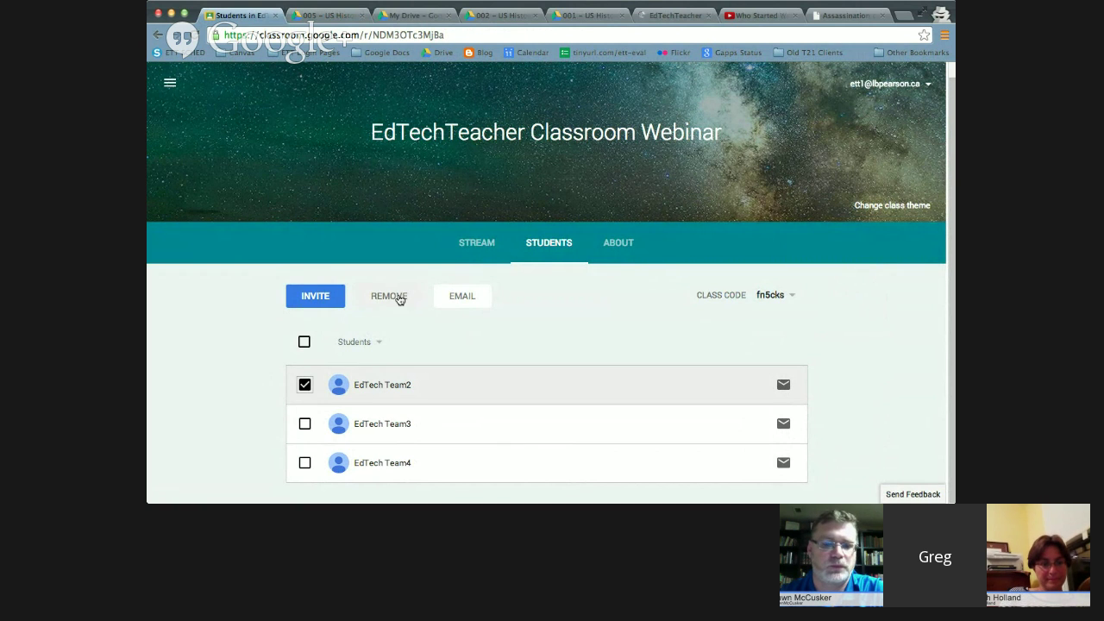
left_click(304, 384)
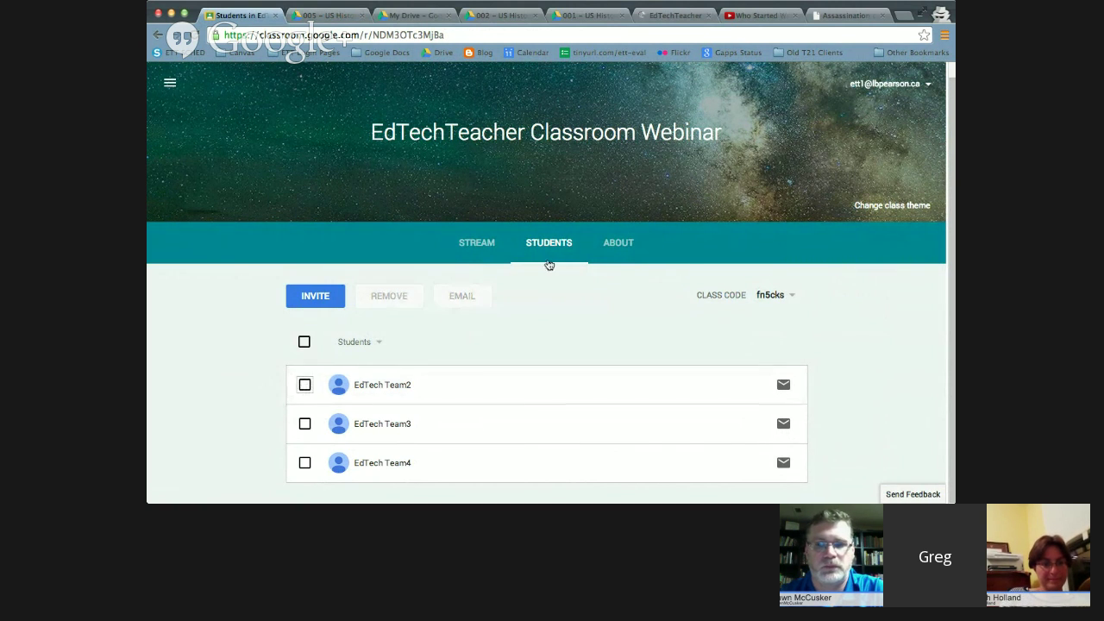
Step: View the class's About page with its title, description and room fields, and open the form for adding class materials
left_click(617, 244)
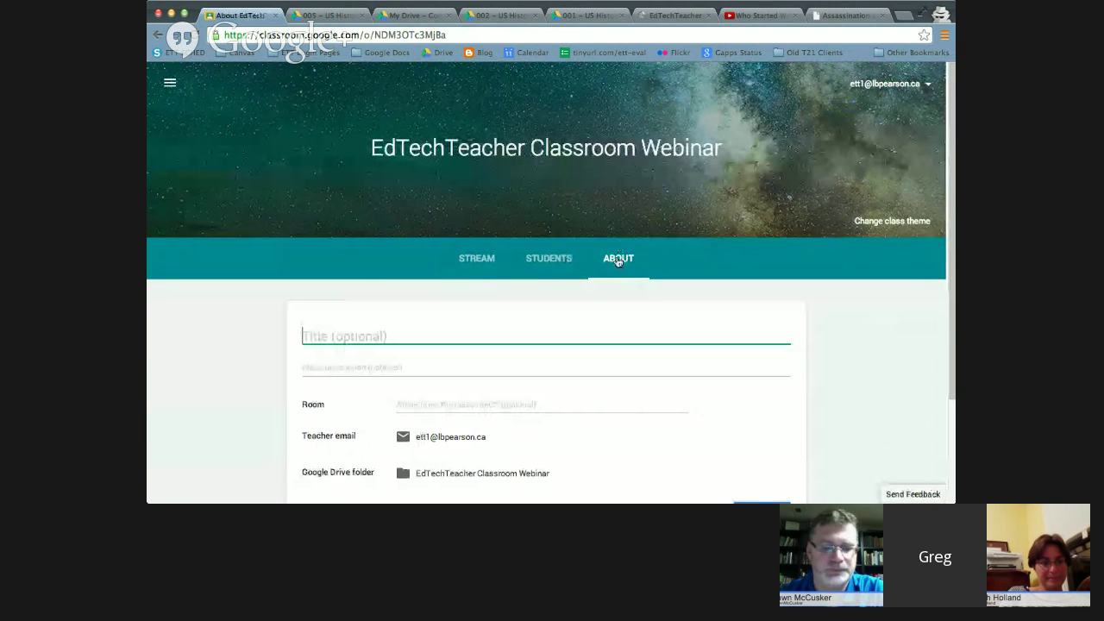
scroll(617, 260, "down", 3)
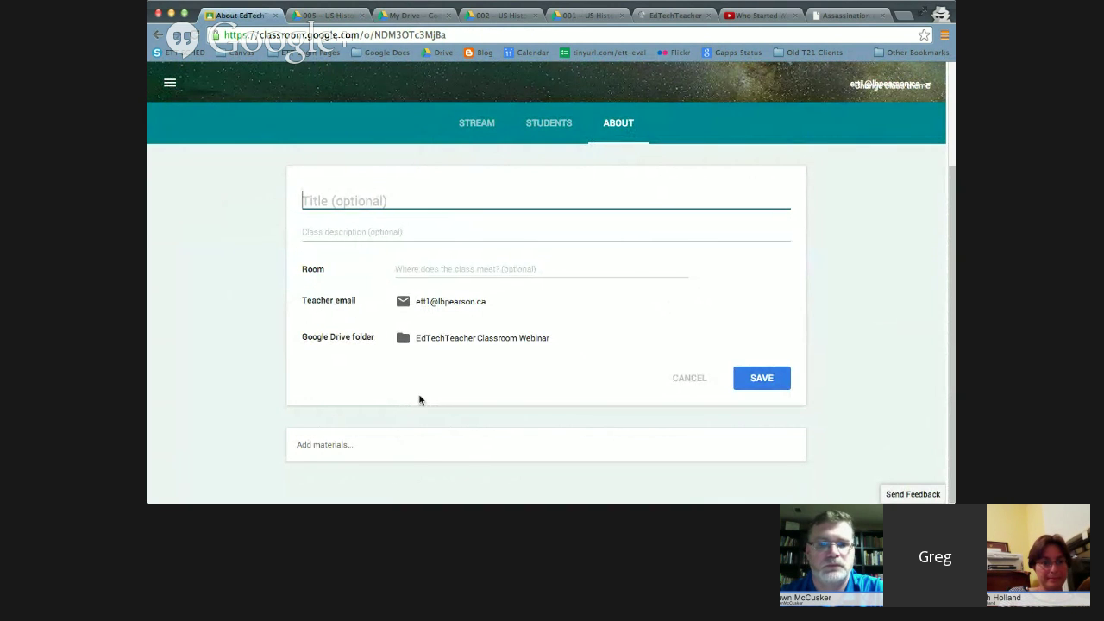
left_click(324, 447)
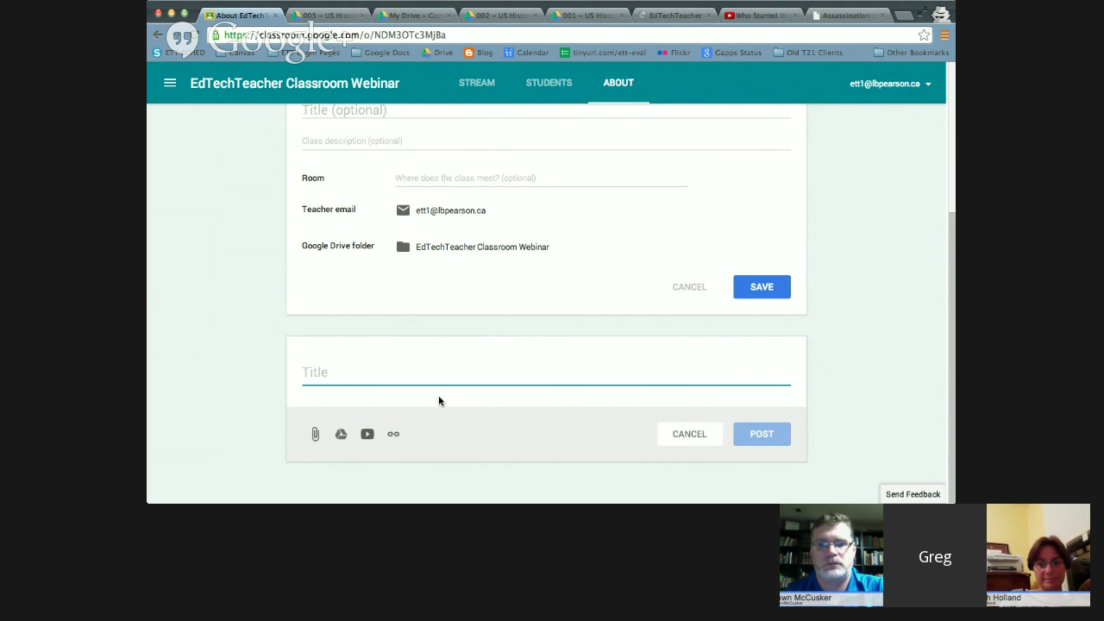
scroll(438, 397, "up", 5)
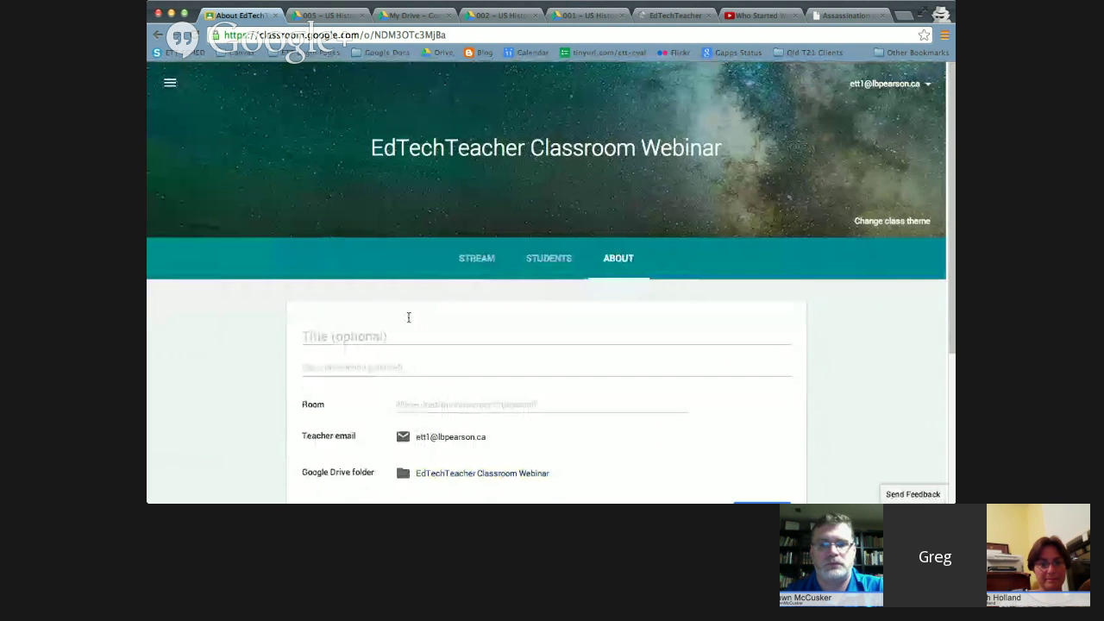